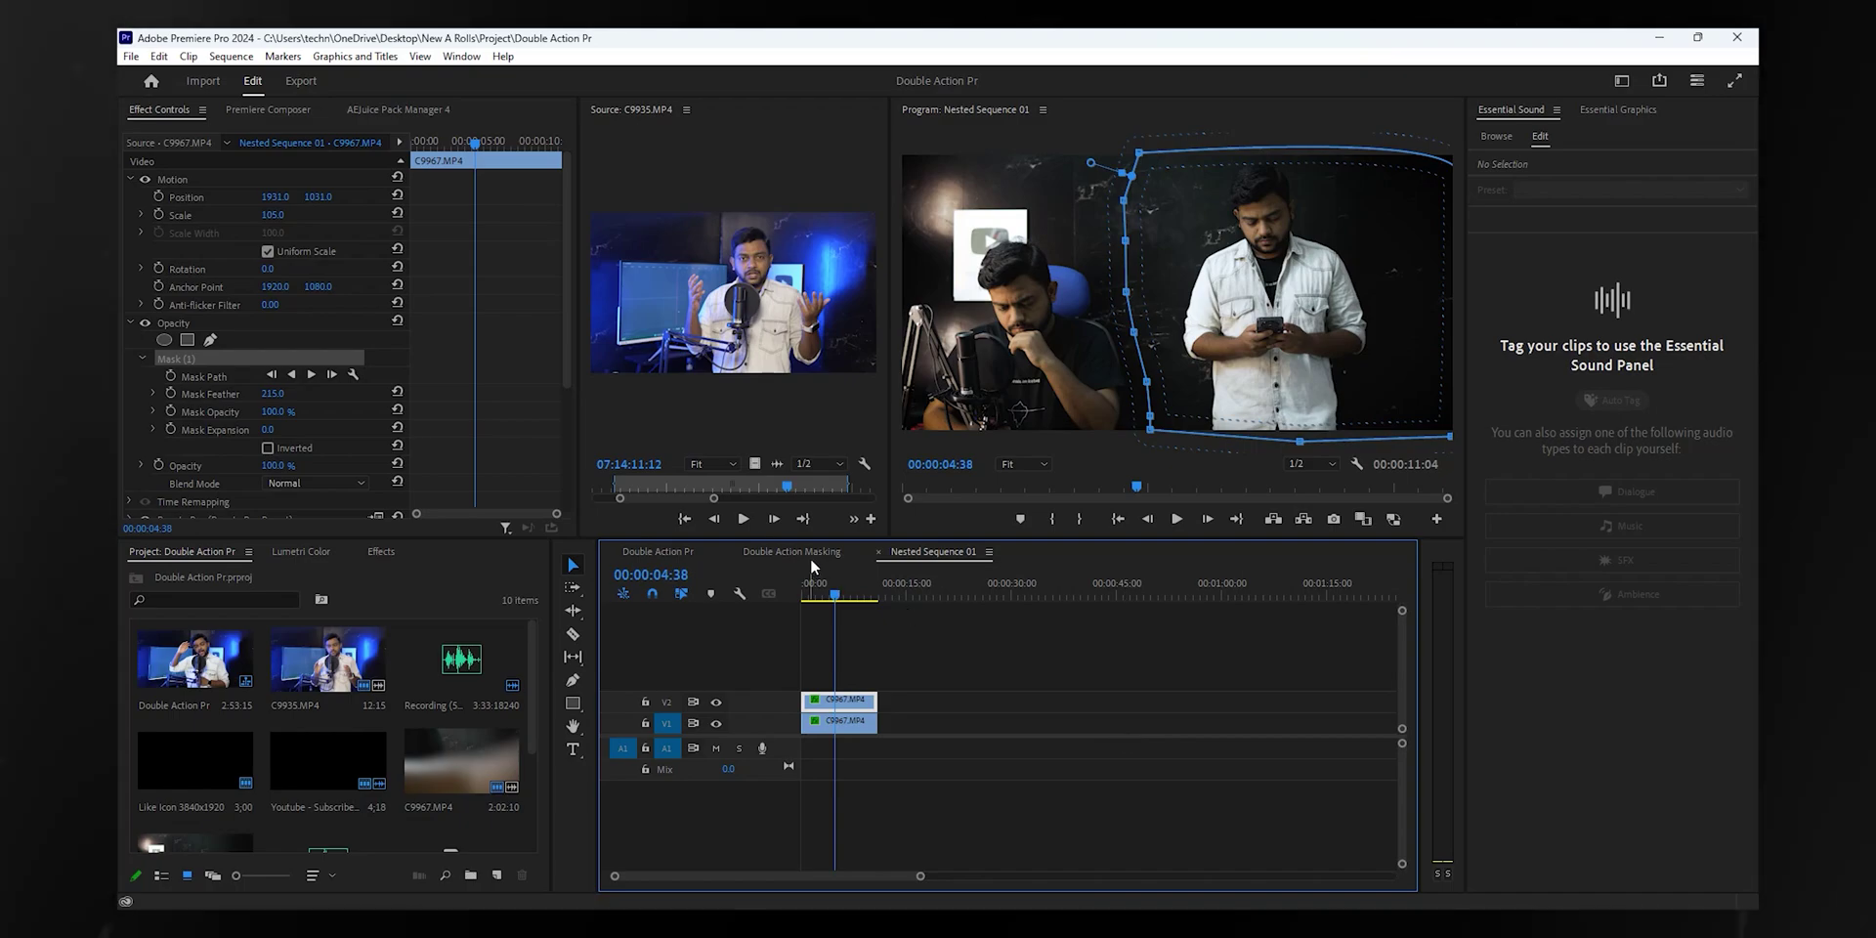
Step: Open the Double Action Masking sequence and place the C9967.MP4 clip at its start on tracks V1 and A1
click(811, 553)
drag(424, 741, 783, 730)
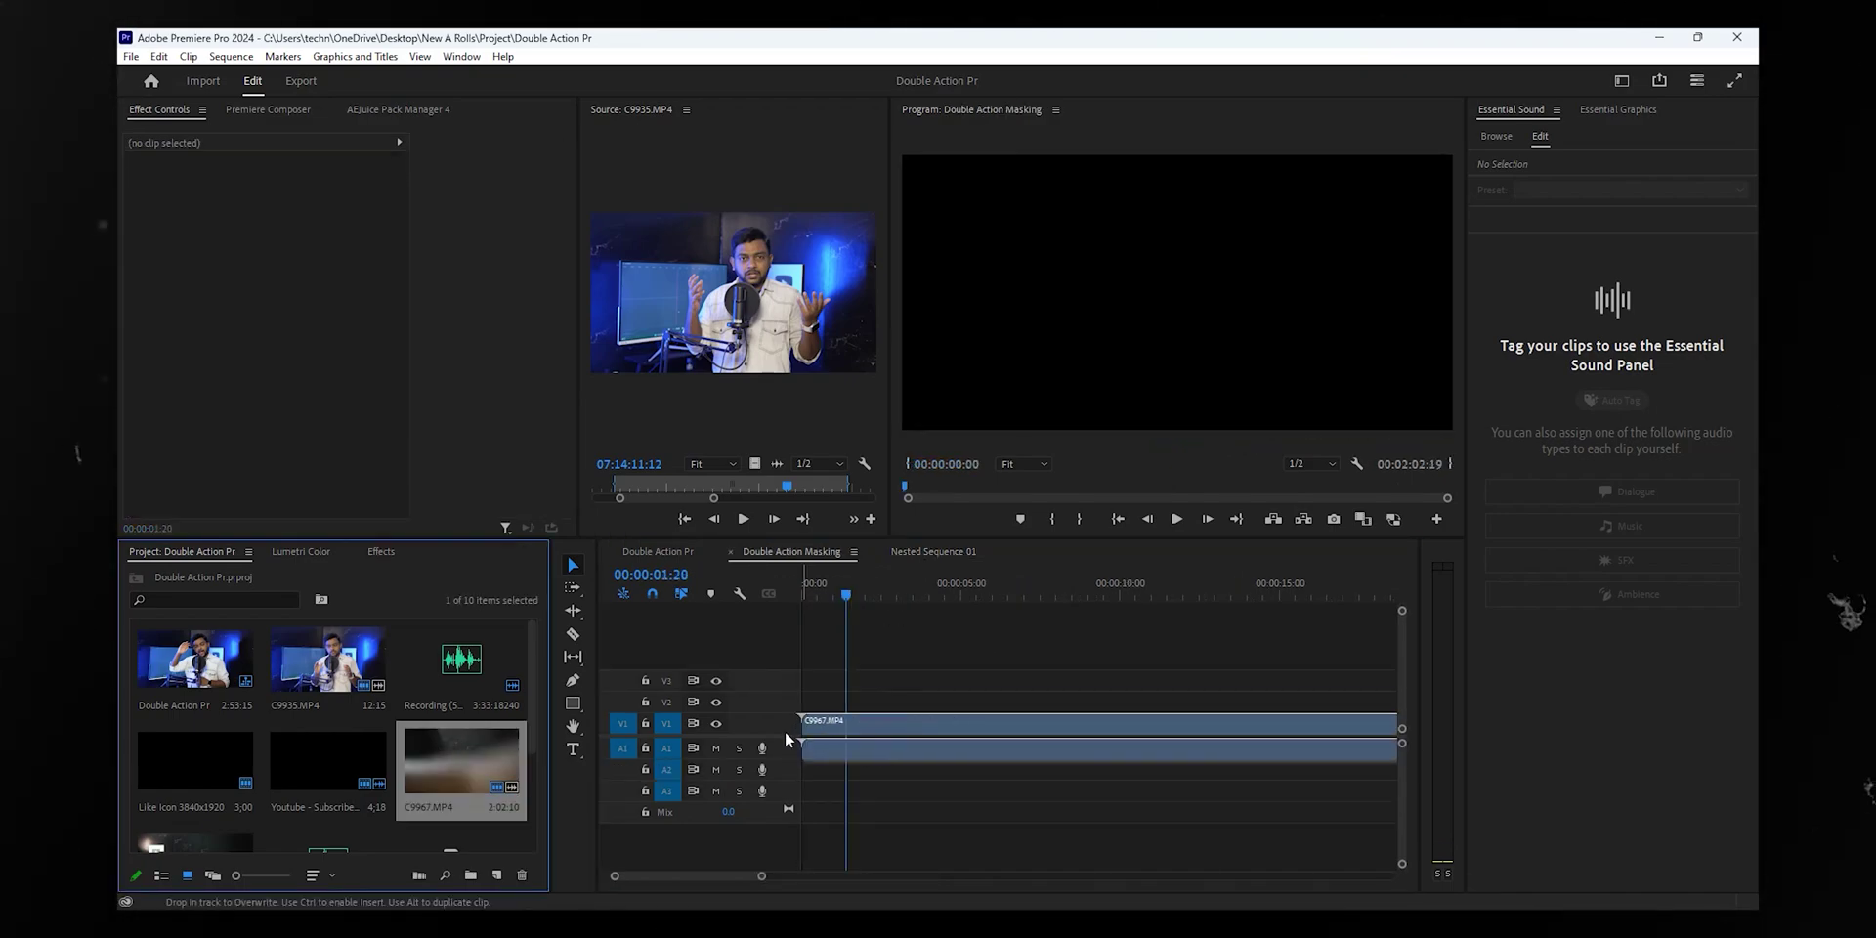
click(1076, 515)
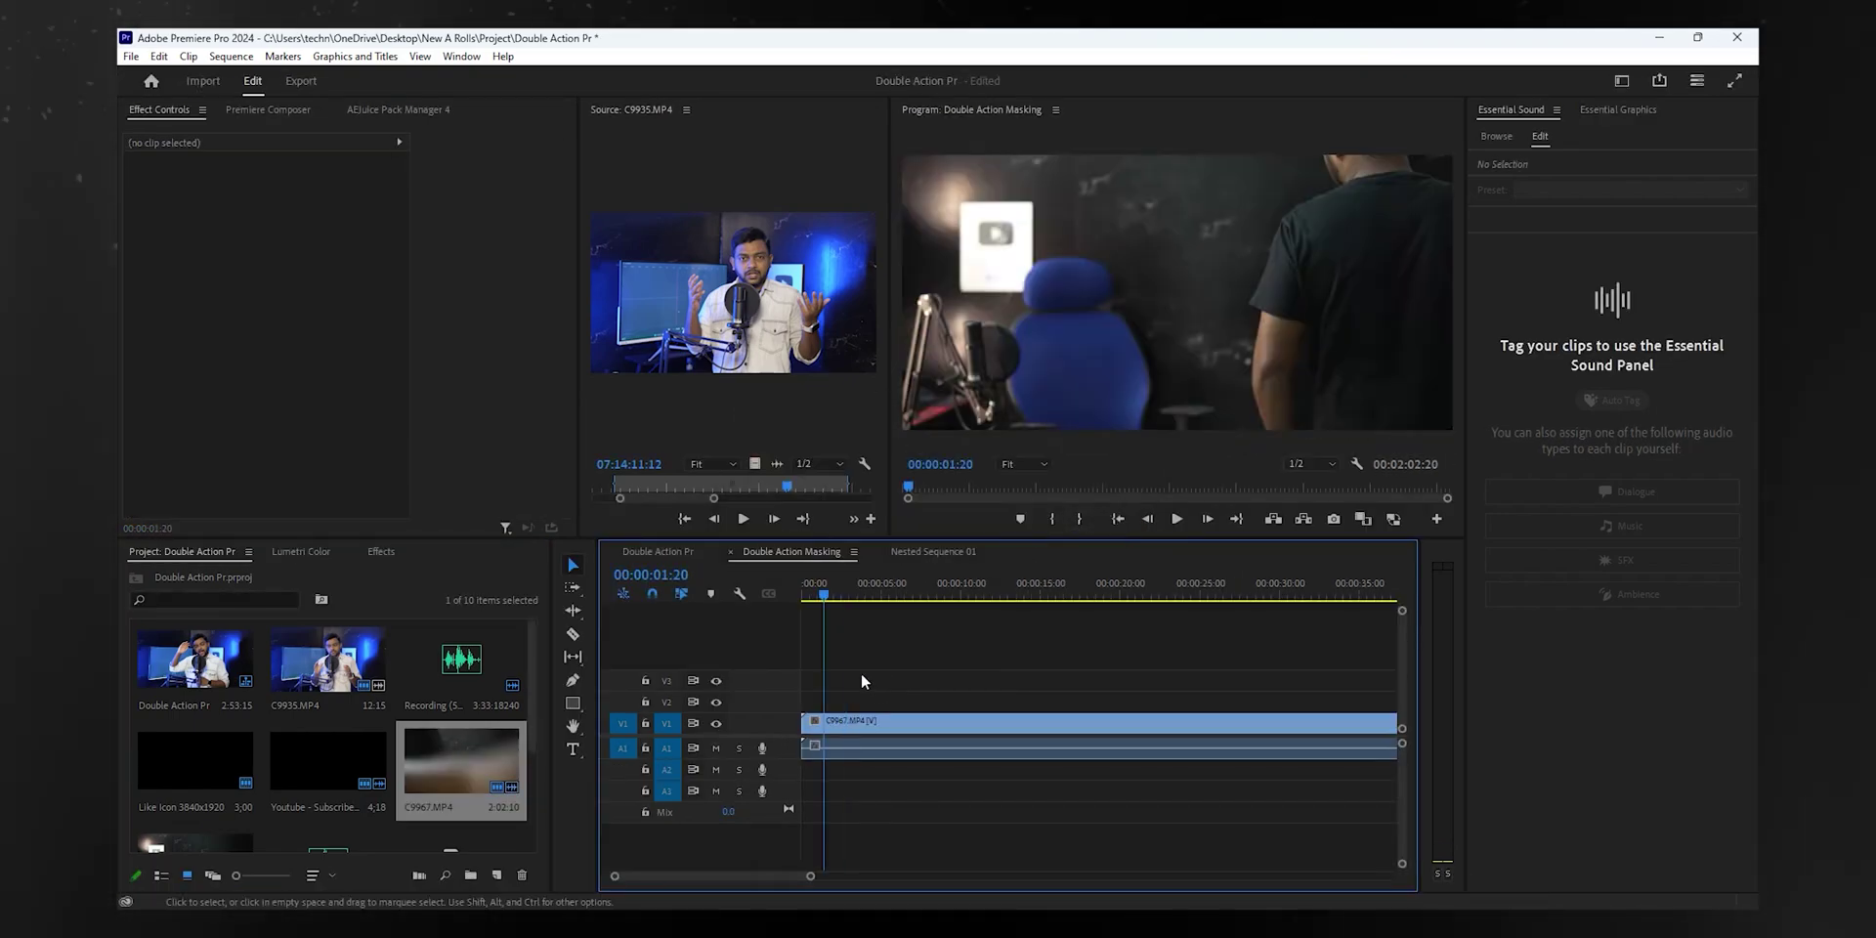
Step: Play and scrub through the whole C9967.MP4 clip to examine the seated and standing takes
key(Home)
key(backslash)
drag(805, 589, 858, 612)
key(space)
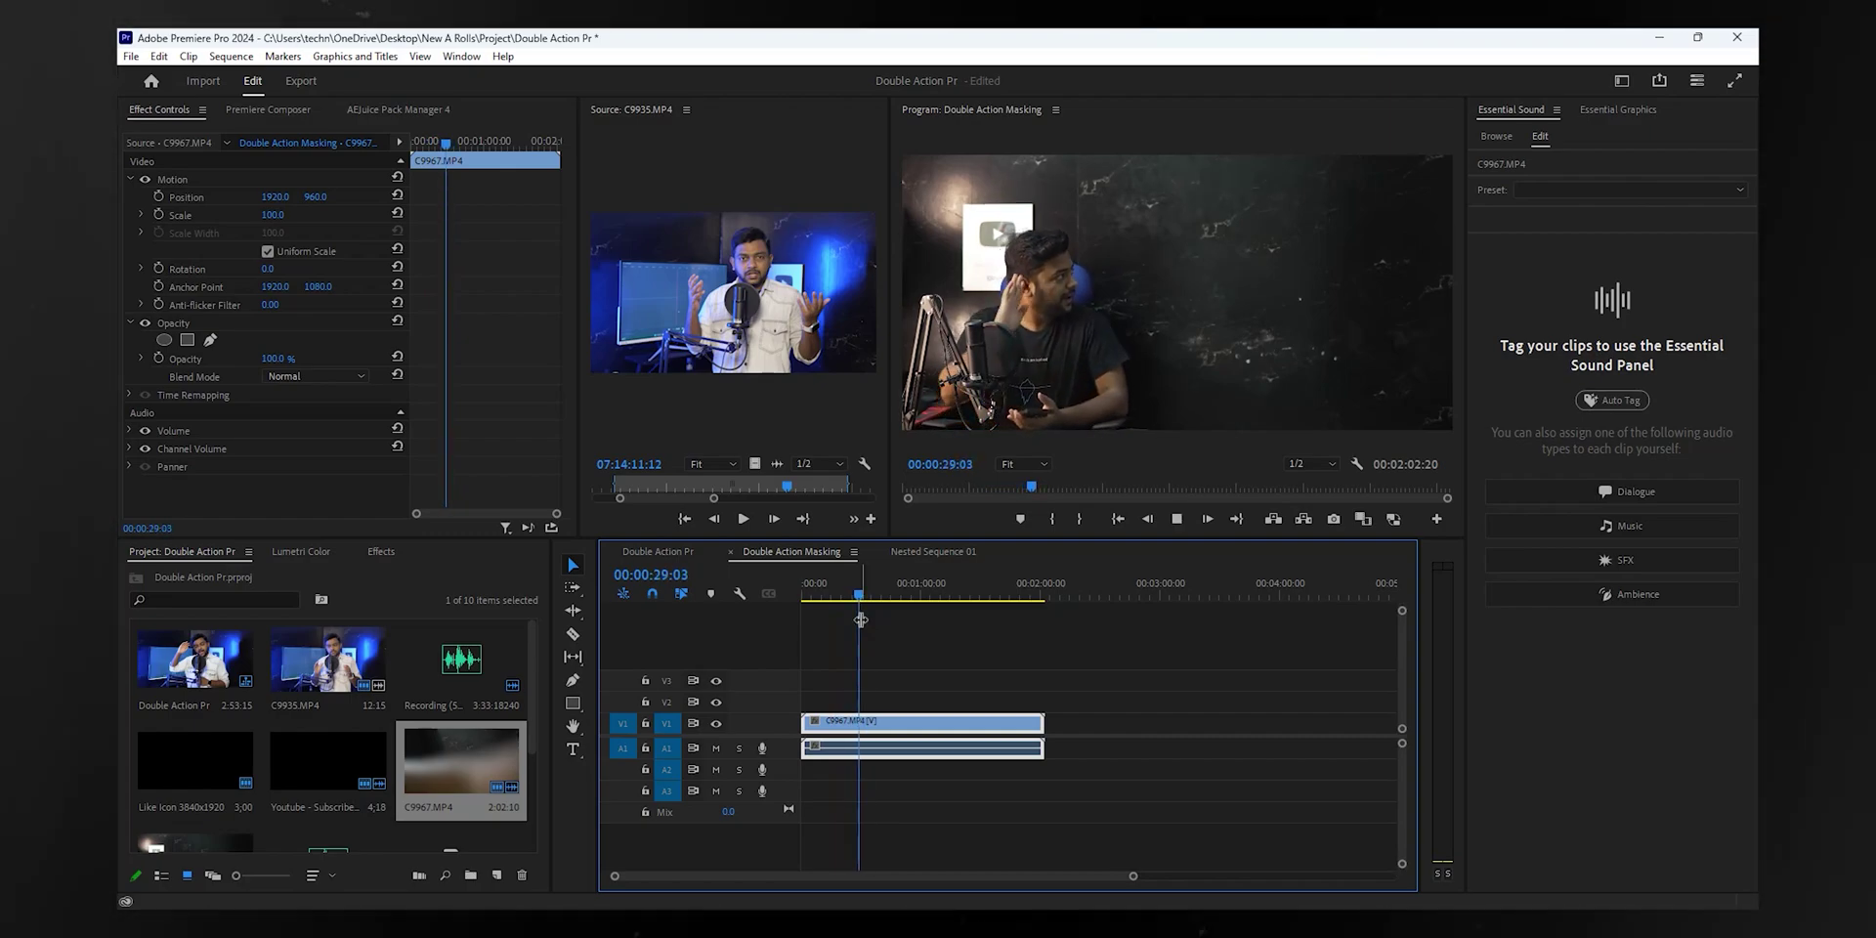
key(space)
drag(865, 598, 1024, 605)
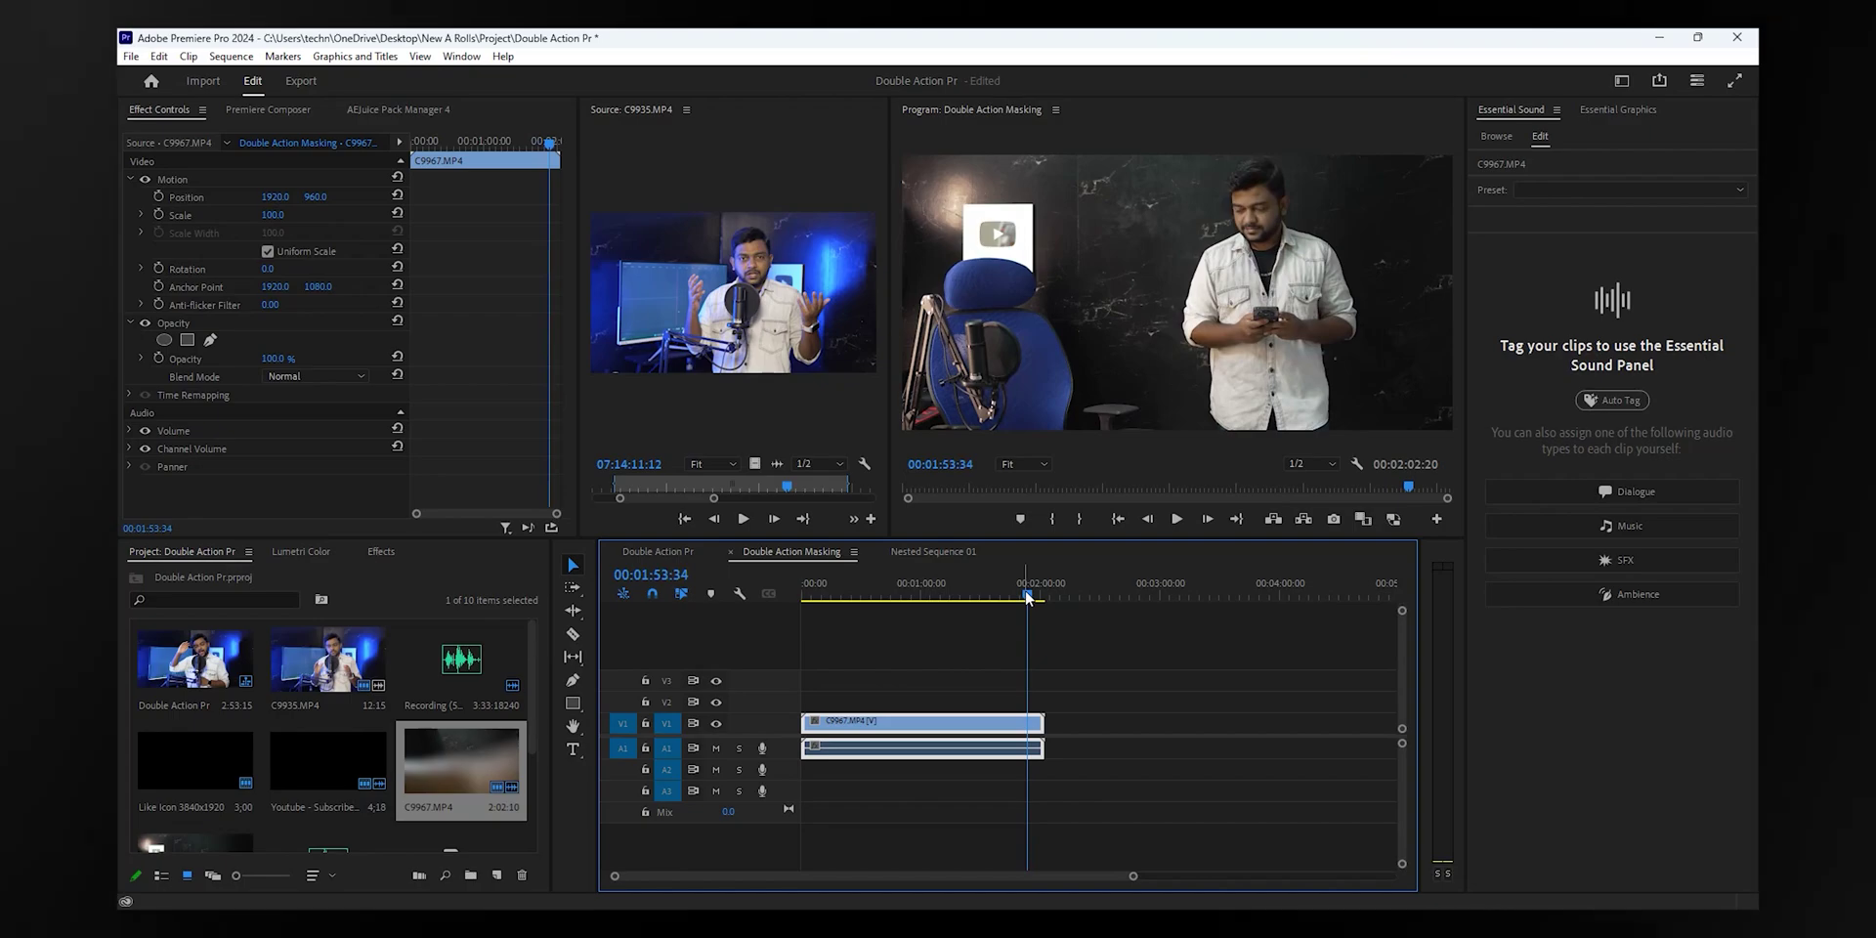
Step: Remove the footage before 00:00:15:12 and close the gap, then split the remaining clip at 00:00:17:30
drag(1027, 598, 935, 602)
key(equal)
key(equal)
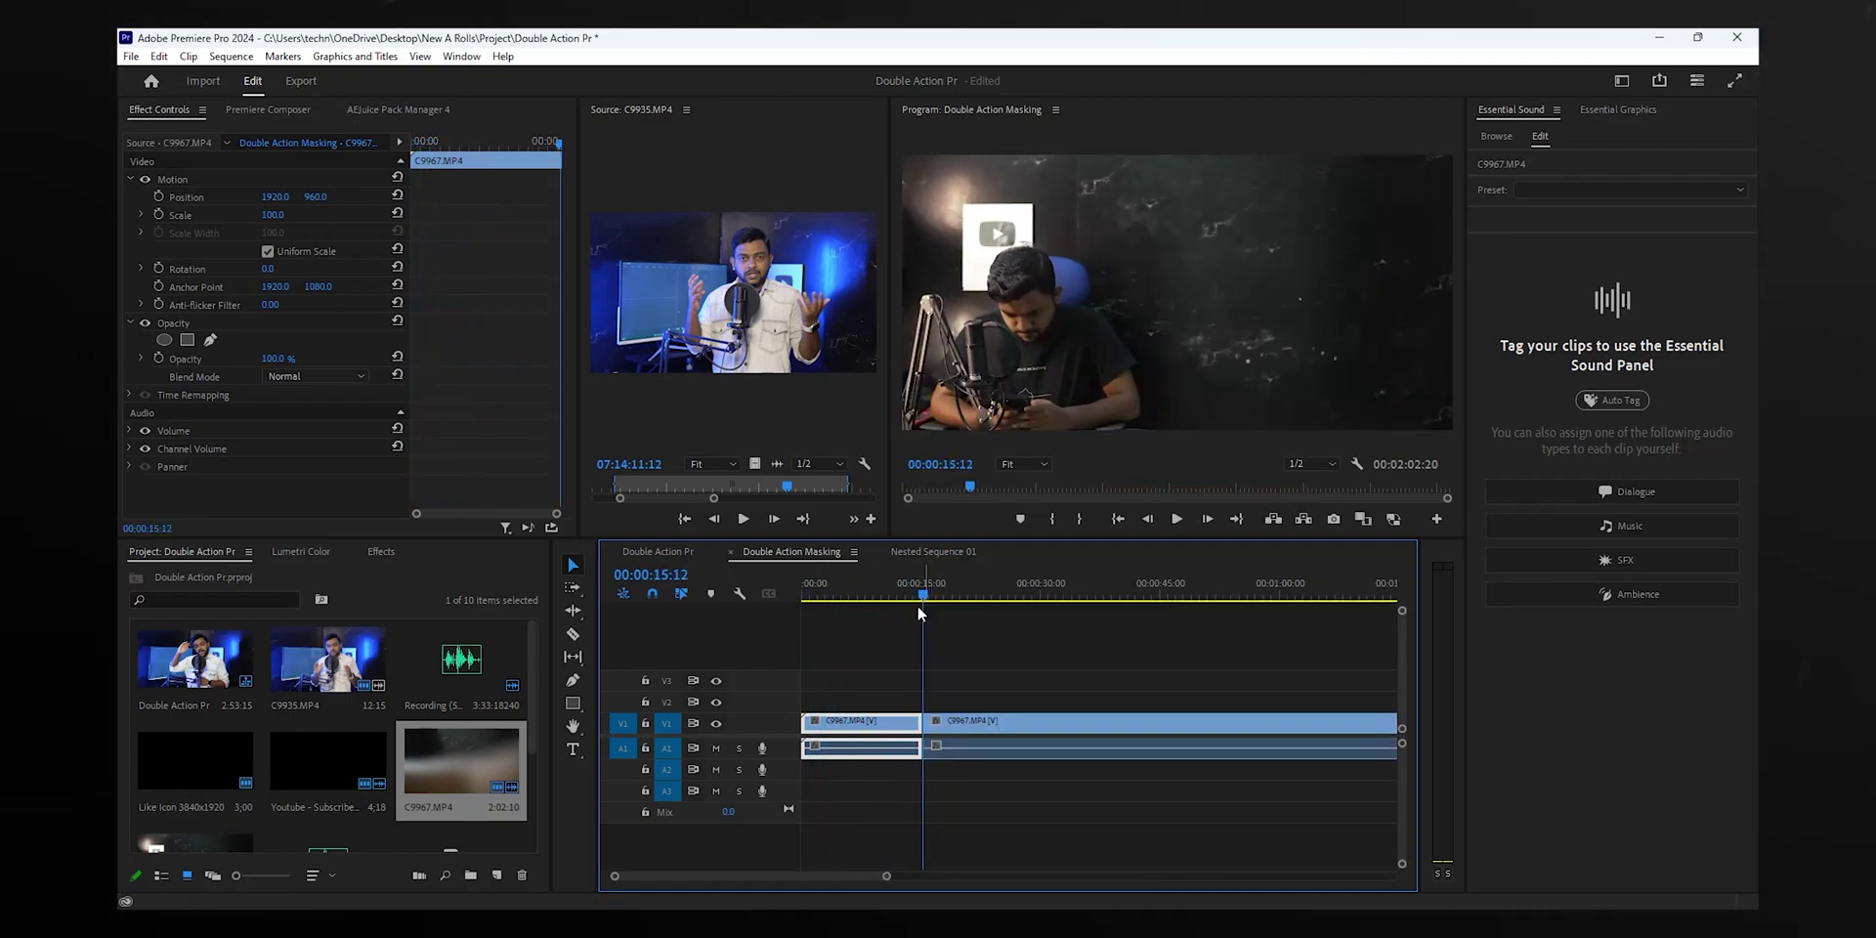
key(q)
drag(826, 589, 937, 603)
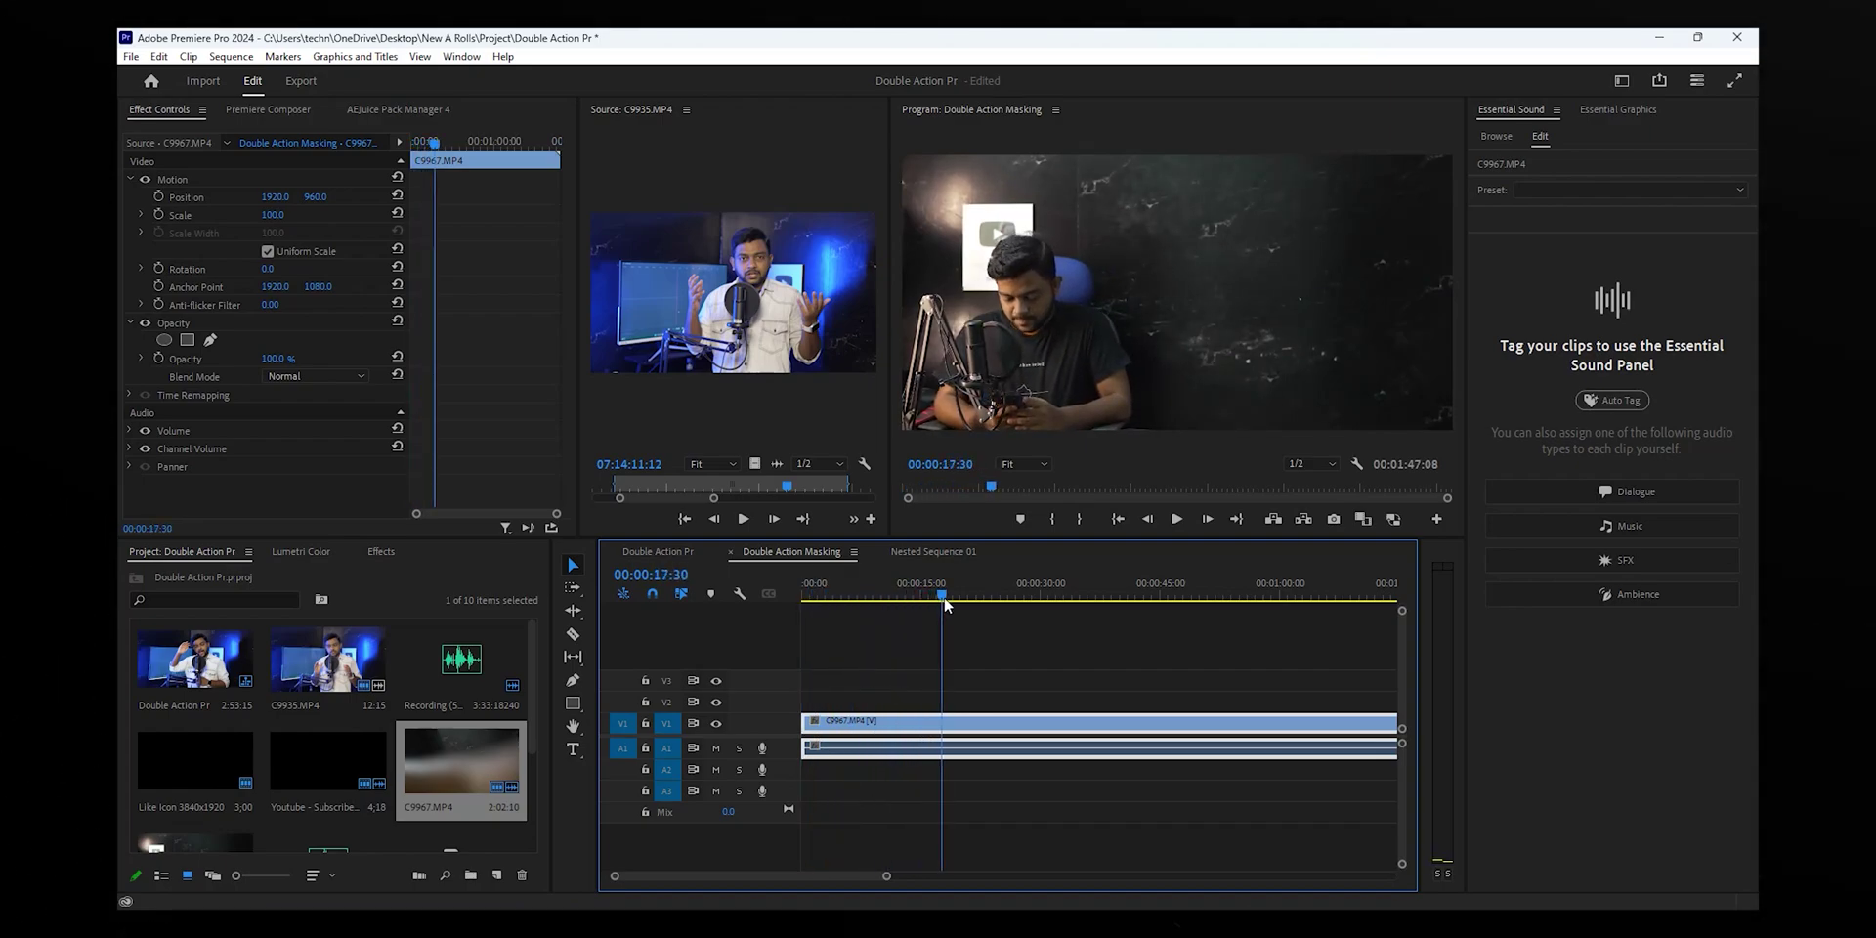
key(ctrl+k)
Step: Ripple trim the second segment's end to 00:00:44:28 and cut off its beginning up to 00:00:18:18
click(956, 594)
drag(962, 596, 1234, 620)
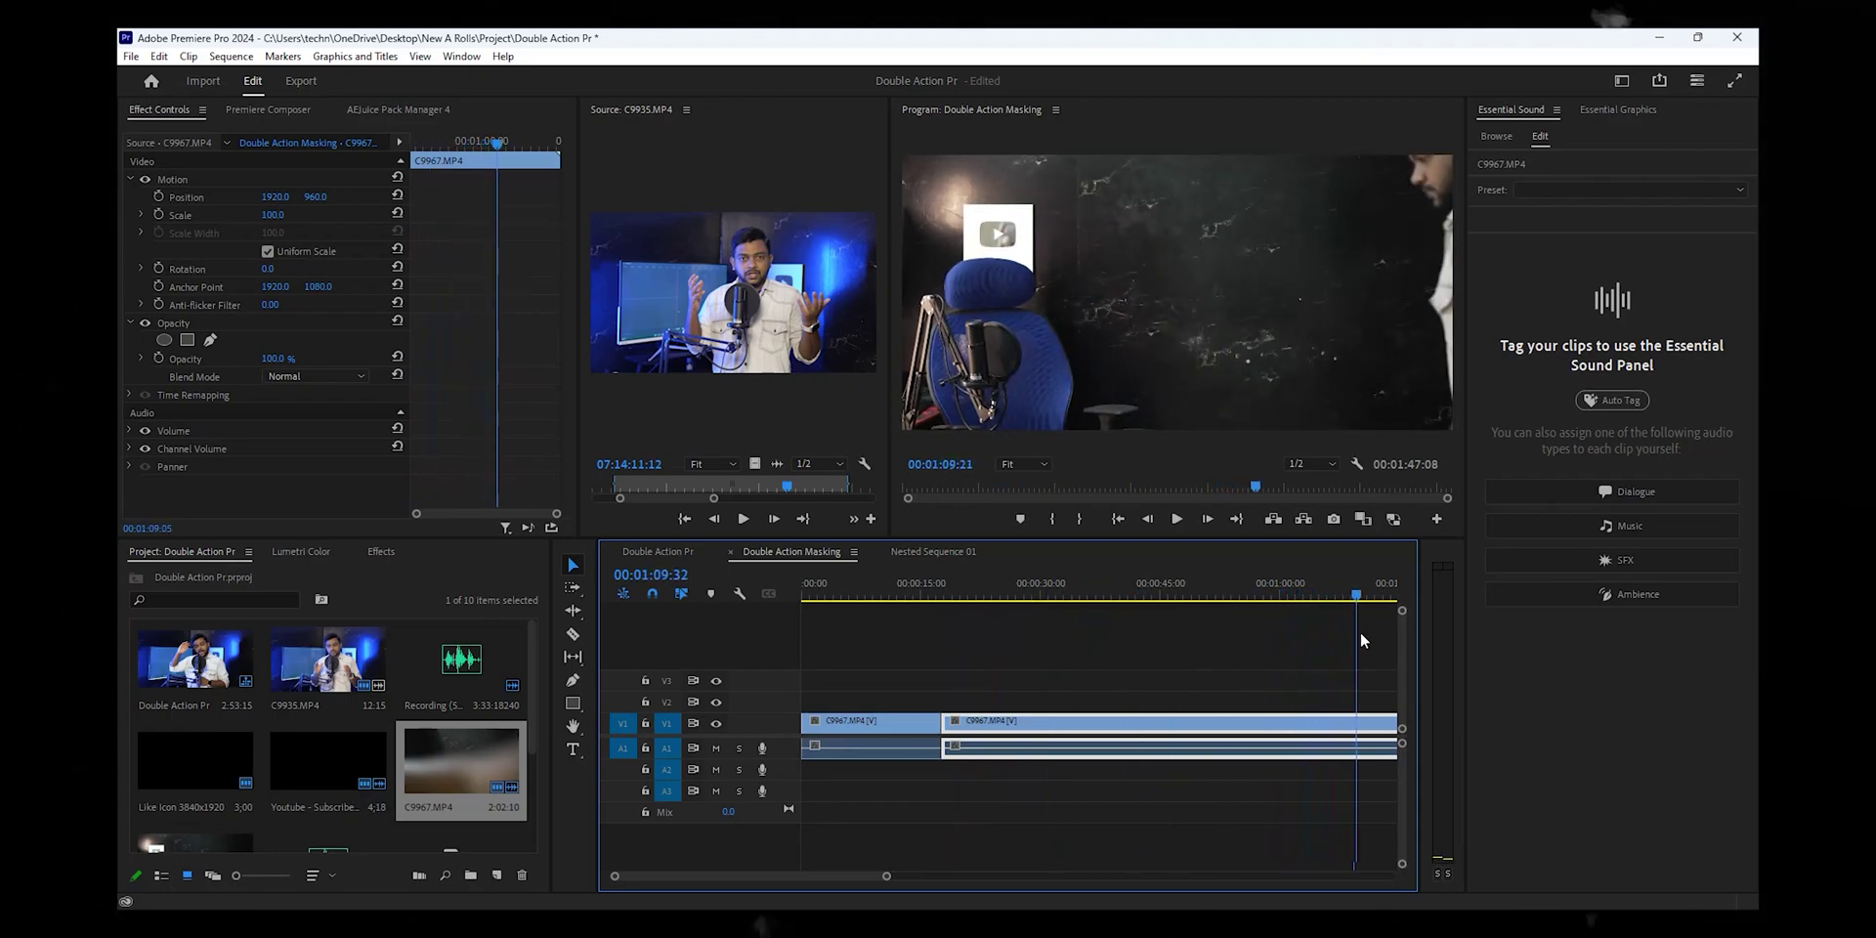
click(1155, 586)
key(w)
click(948, 586)
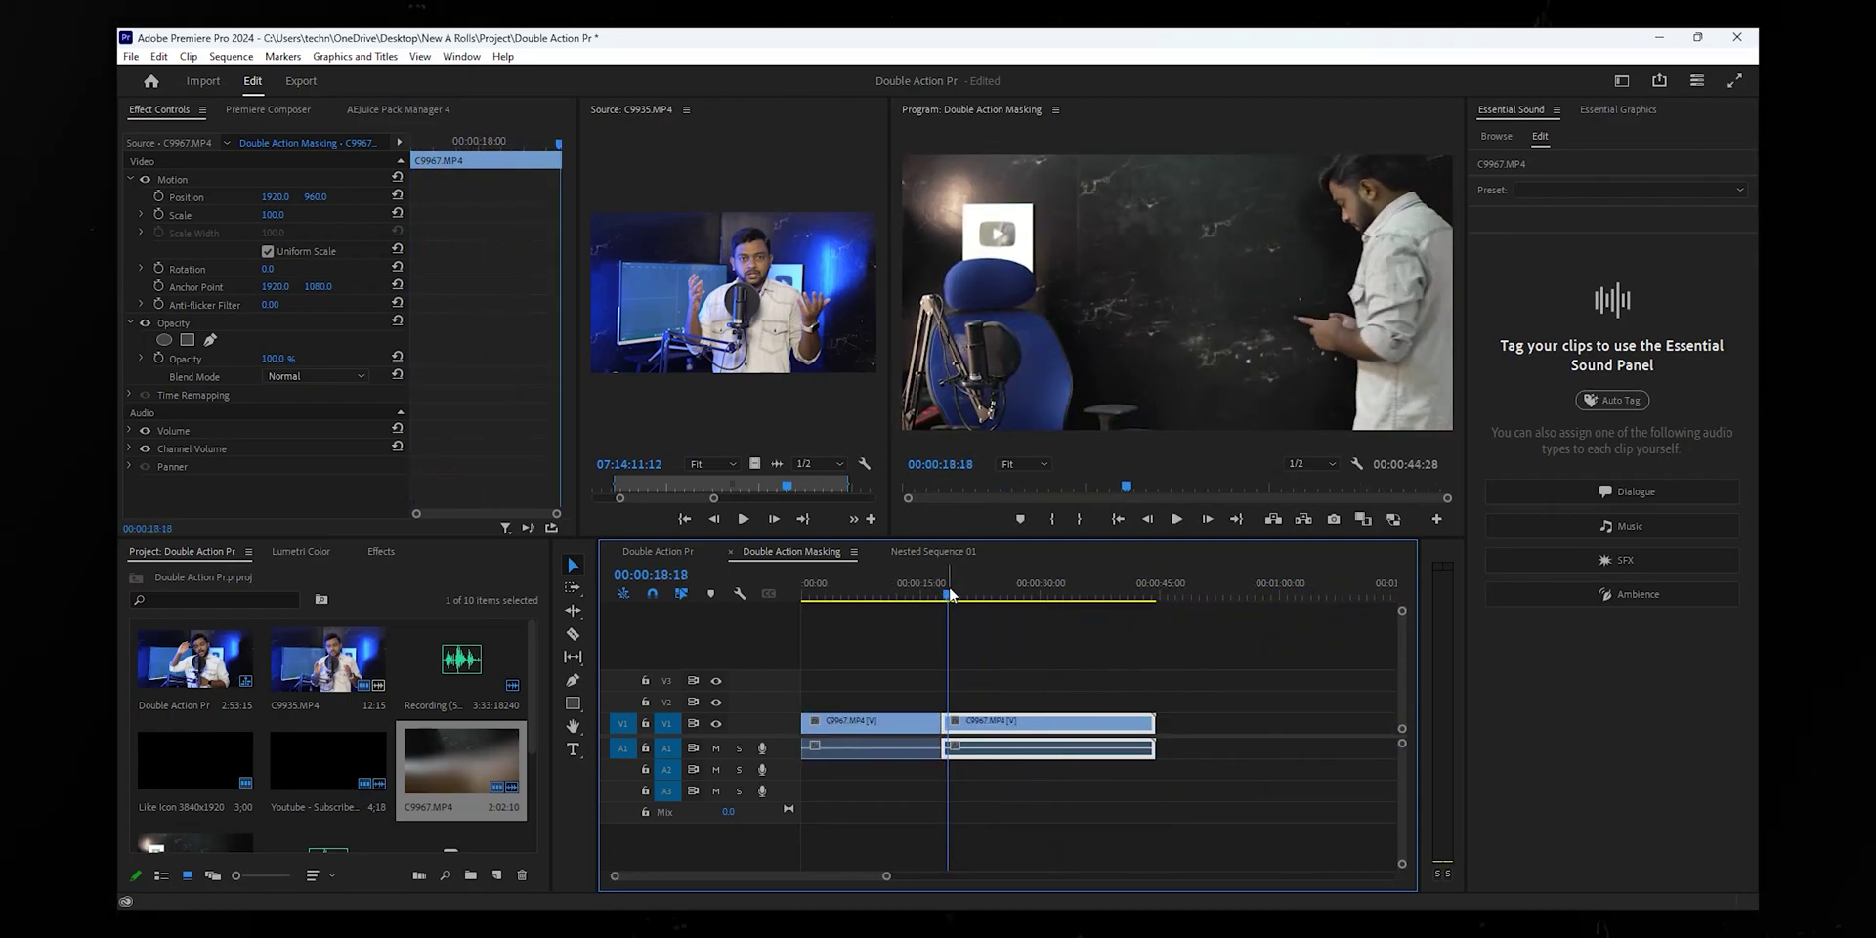
key(q)
Step: Unlink the audio from both C9967.MP4 segments and delete it from track A1
drag(950, 594, 890, 594)
drag(1123, 768, 867, 756)
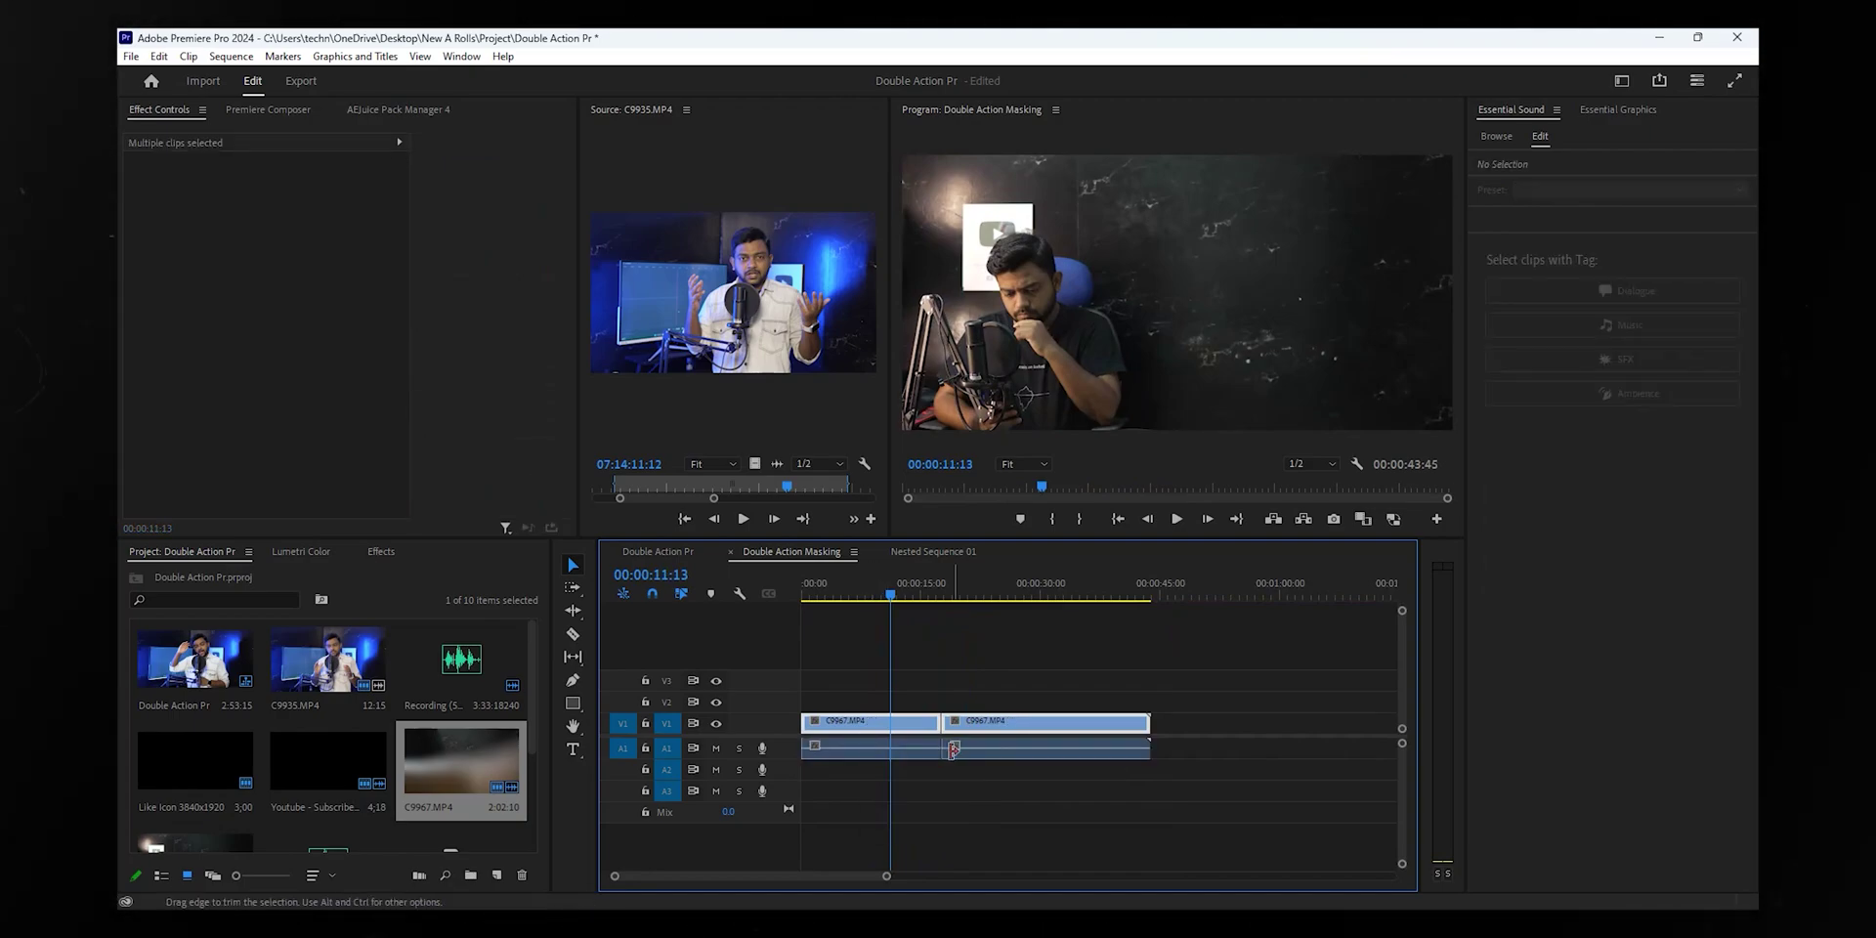
key(ctrl+l)
click(879, 748)
key(Delete)
Step: Place the standing-take segment on V2 at the sequence start and shorten its end to match the V1 segment
drag(965, 717, 823, 701)
click(806, 586)
key(space)
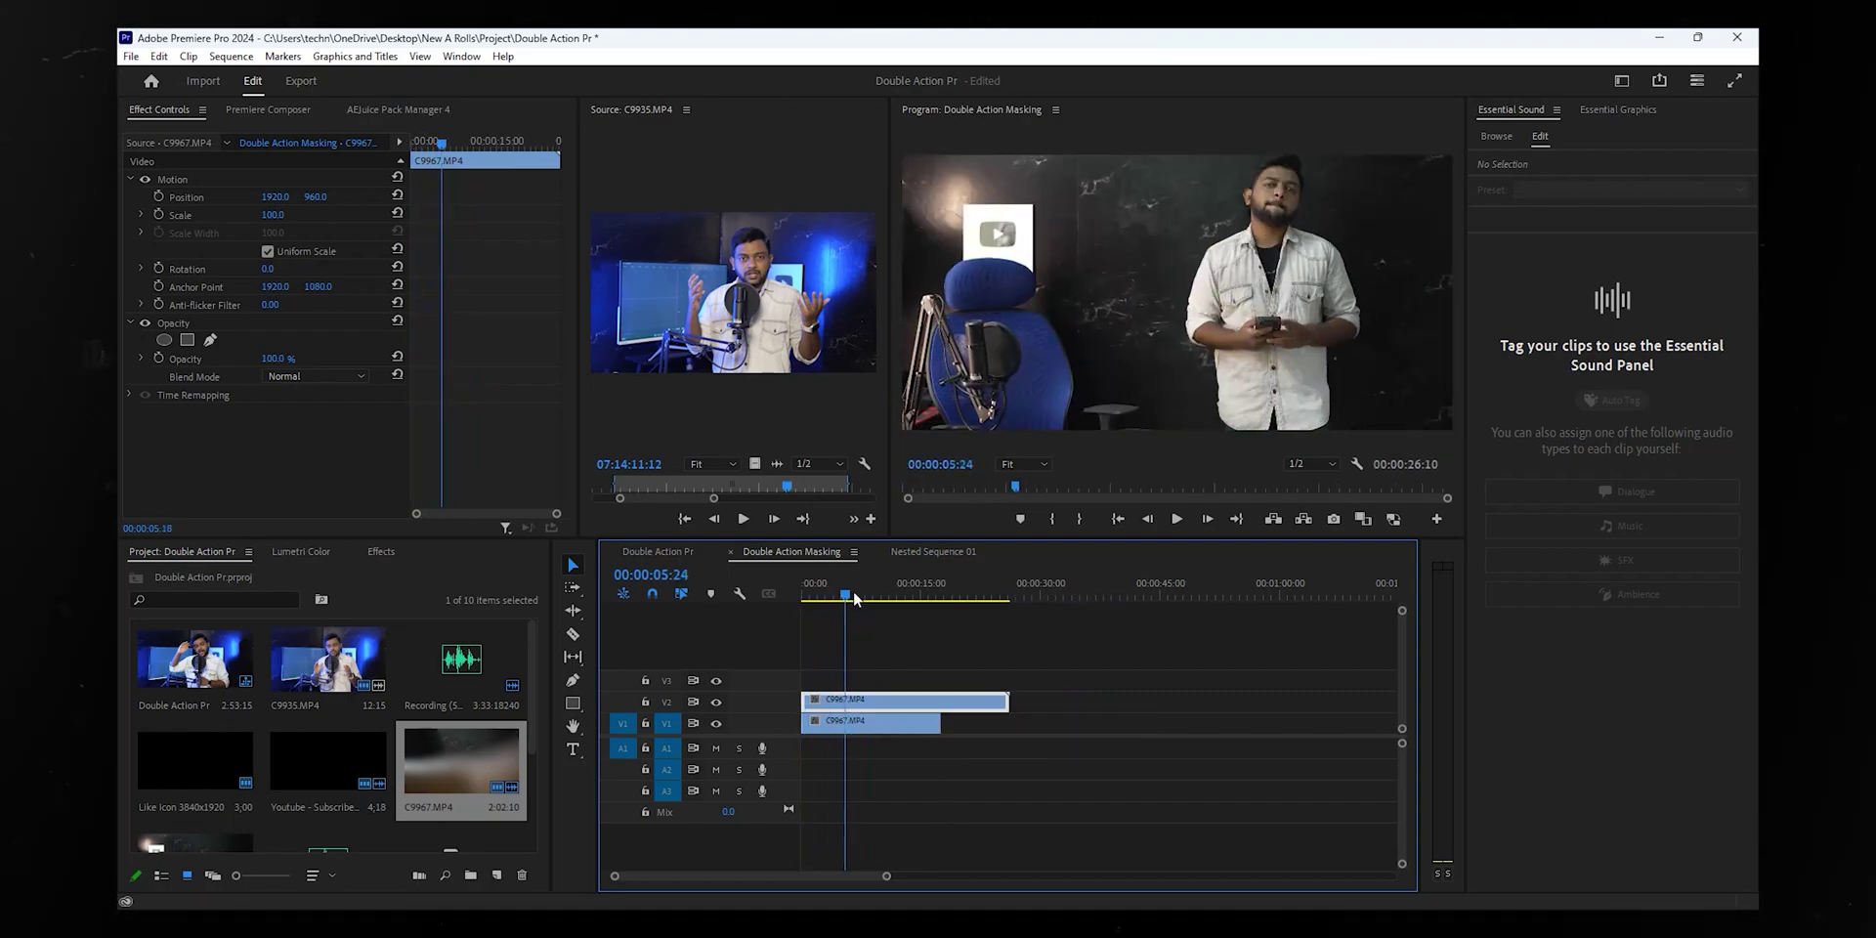
drag(1008, 700, 940, 701)
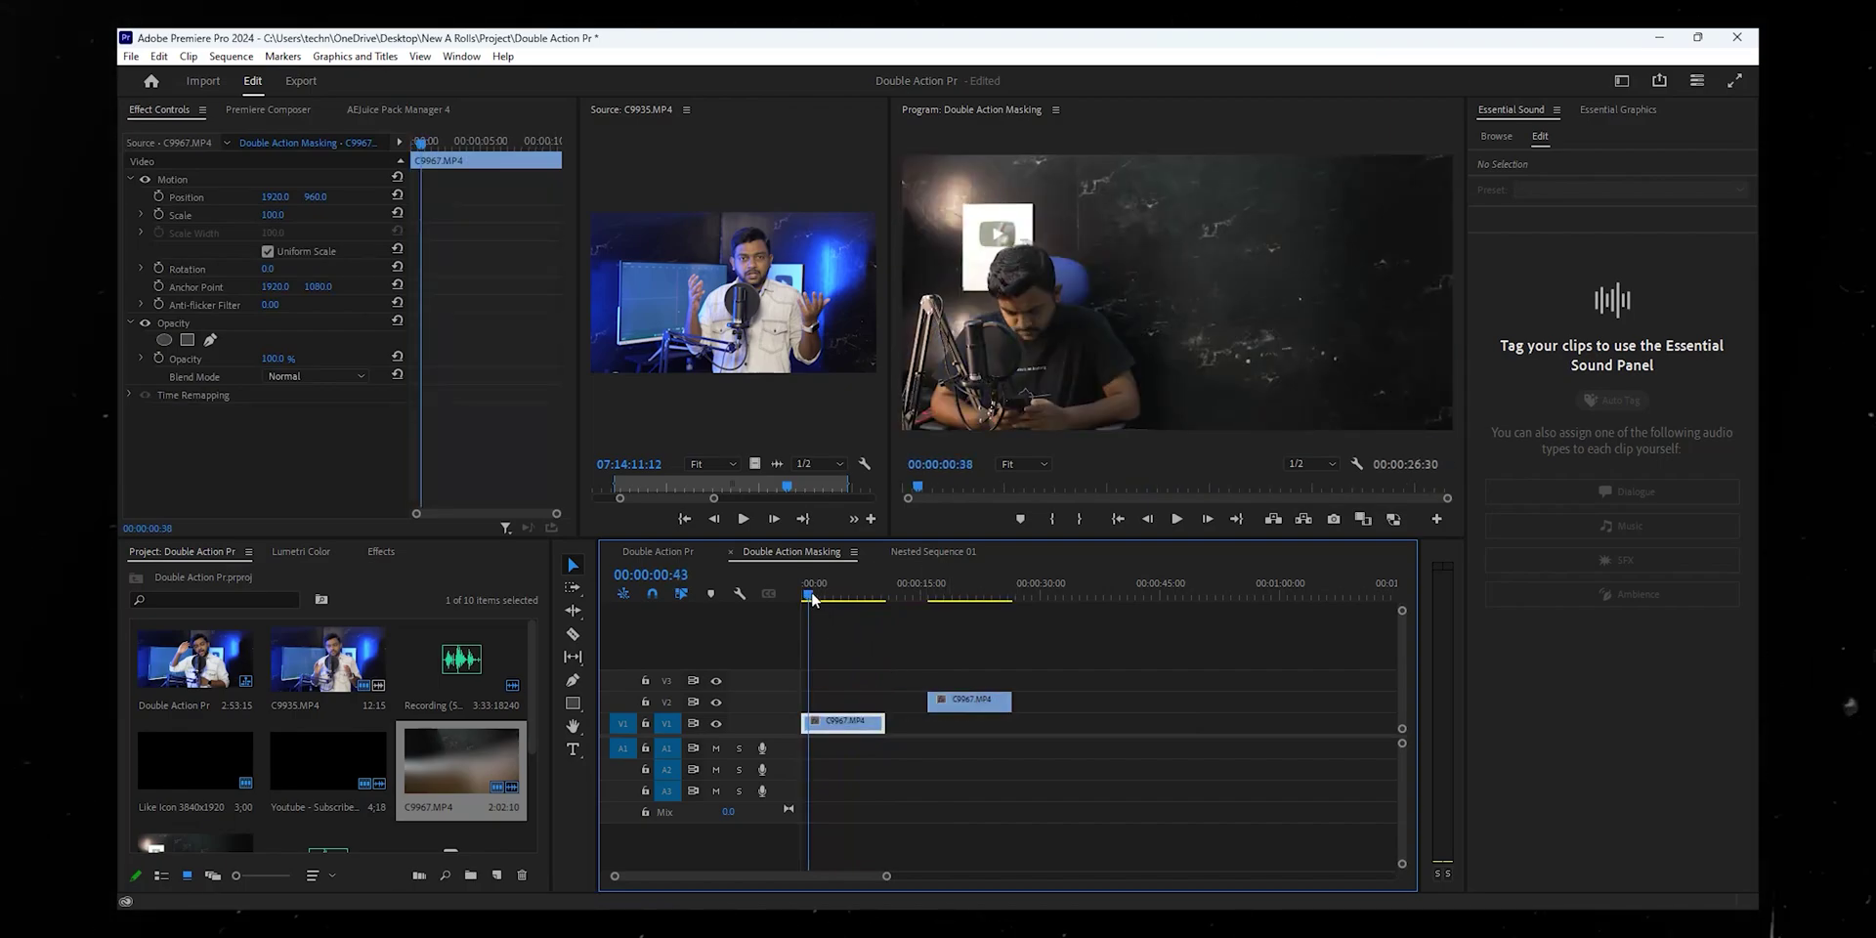
Step: Check the seated take on V1 and move the V2 segment back to the sequence start, directly above it
click(860, 598)
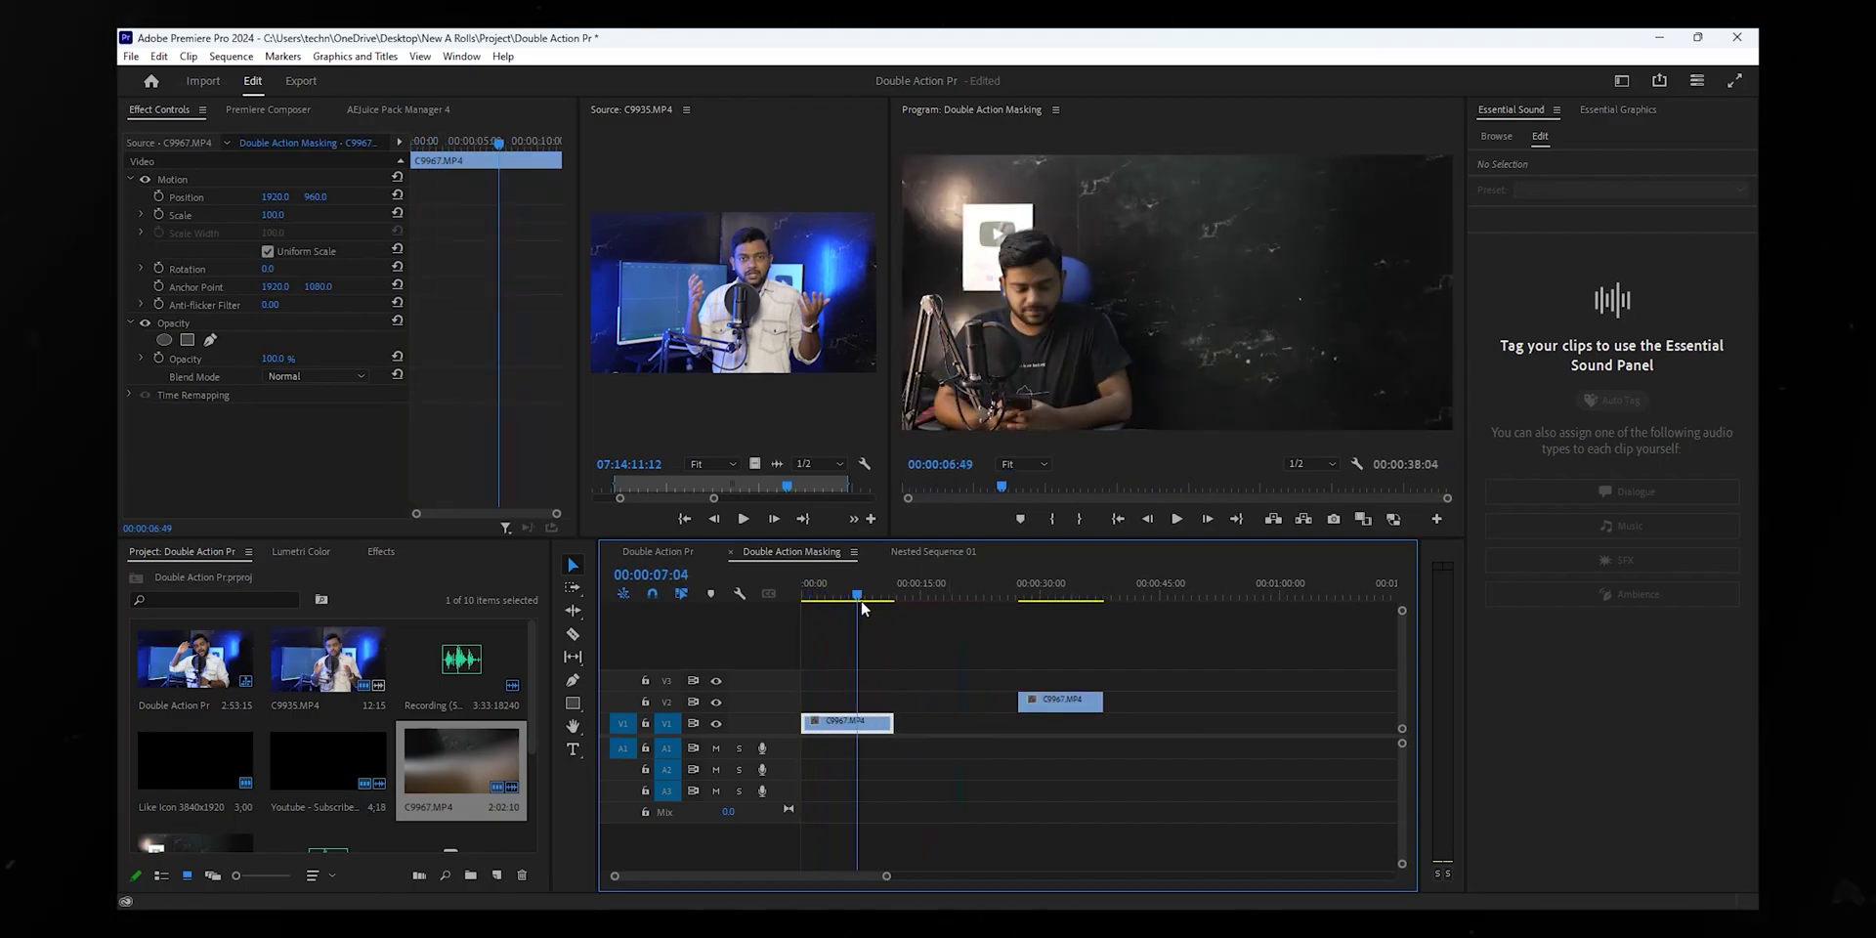
drag(860, 600, 831, 598)
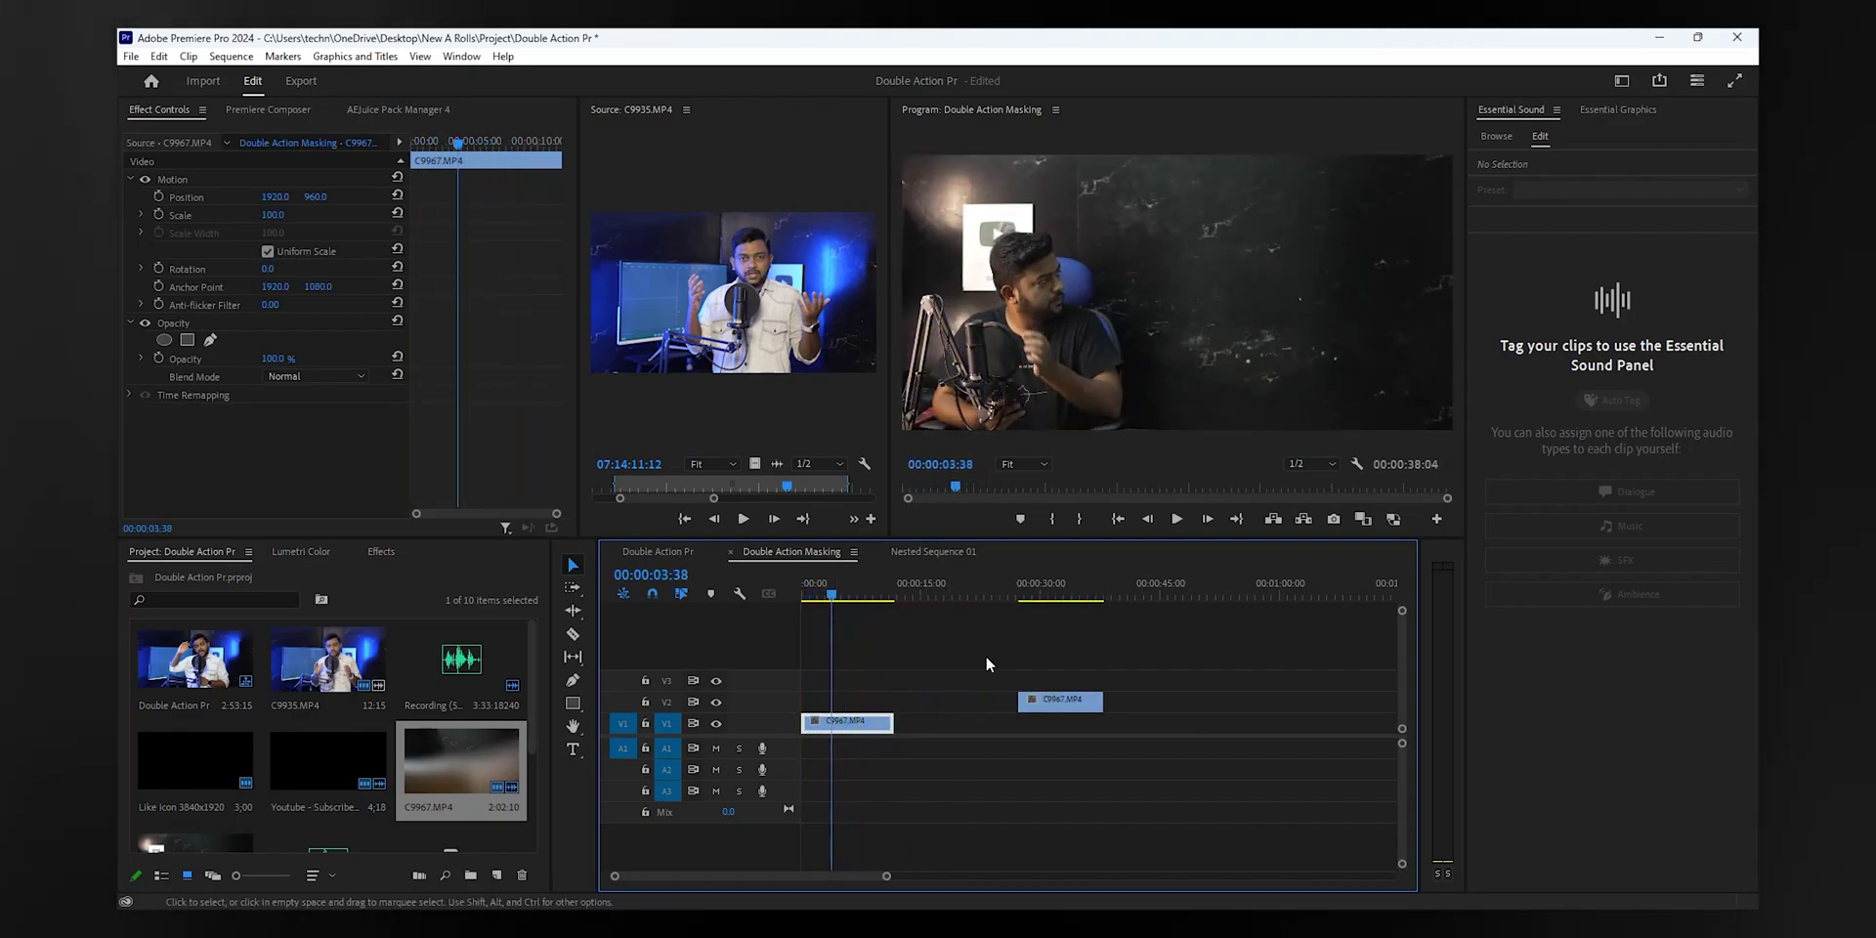
drag(1035, 699, 819, 700)
mouse_move(826, 602)
mouse_down()
mouse_move(781, 602)
mouse_move(876, 597)
mouse_move(887, 674)
mouse_move(818, 608)
mouse_move(846, 626)
mouse_up()
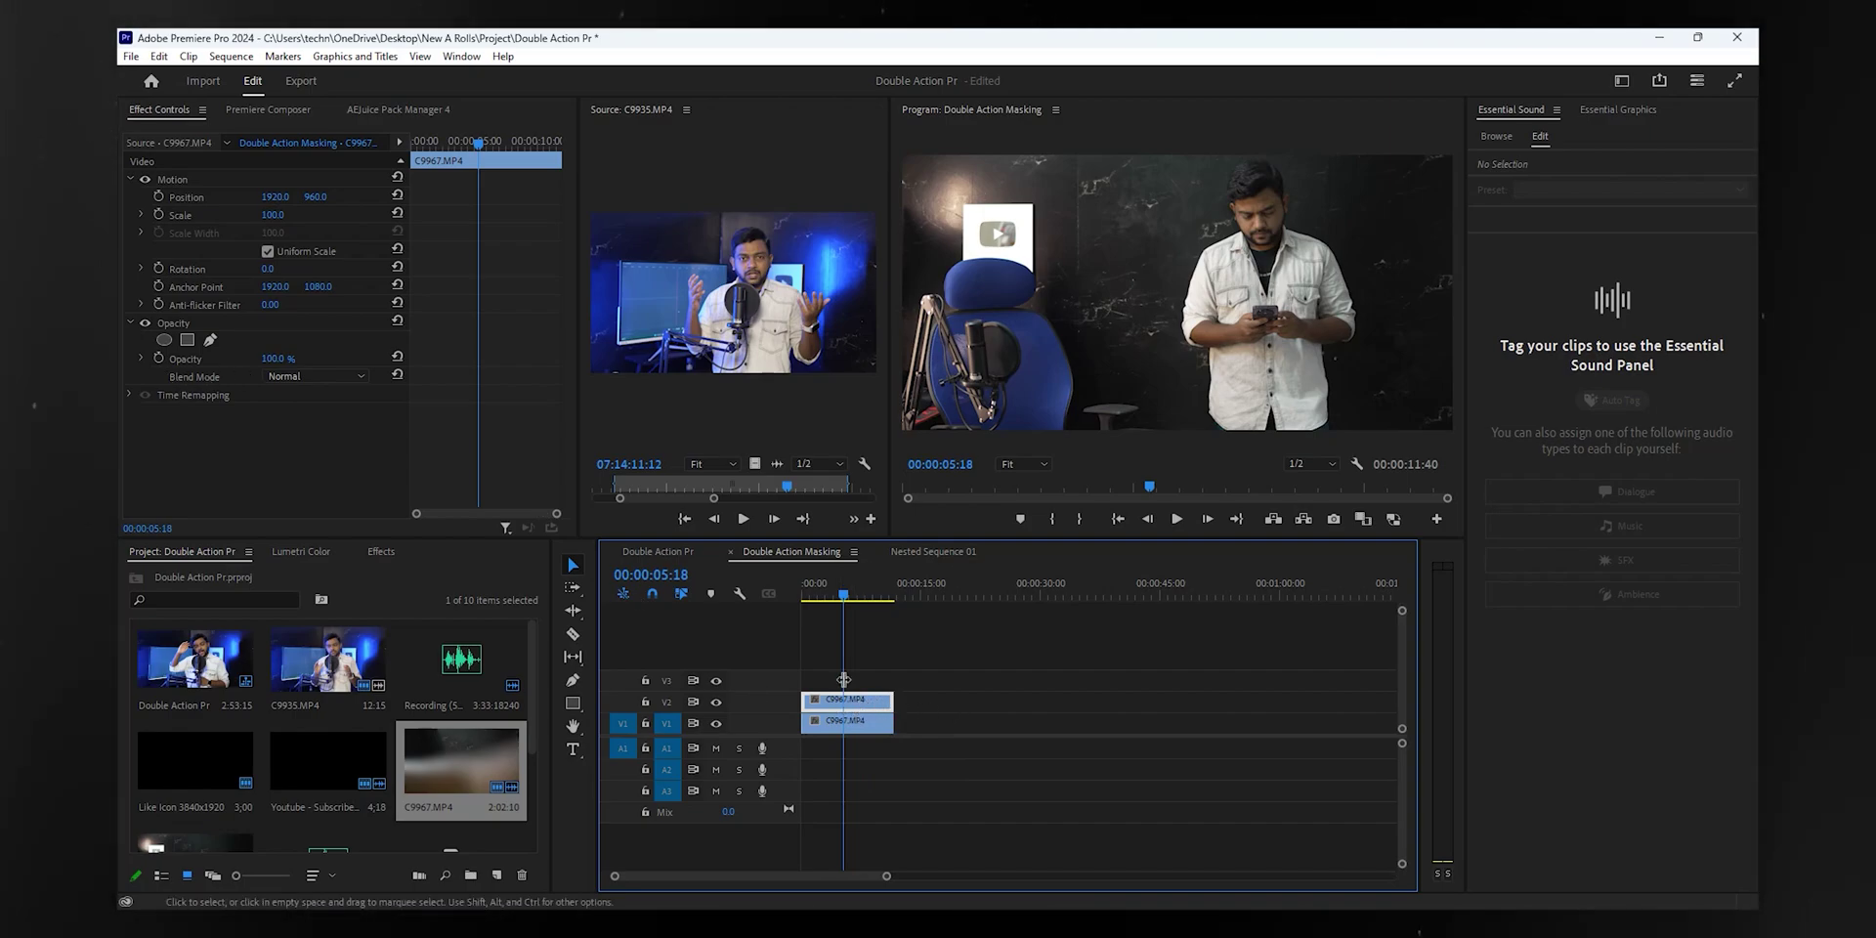
Step: Set the opacity of the V2 clip to 39% so the seated take shows through
click(277, 358)
text(39)
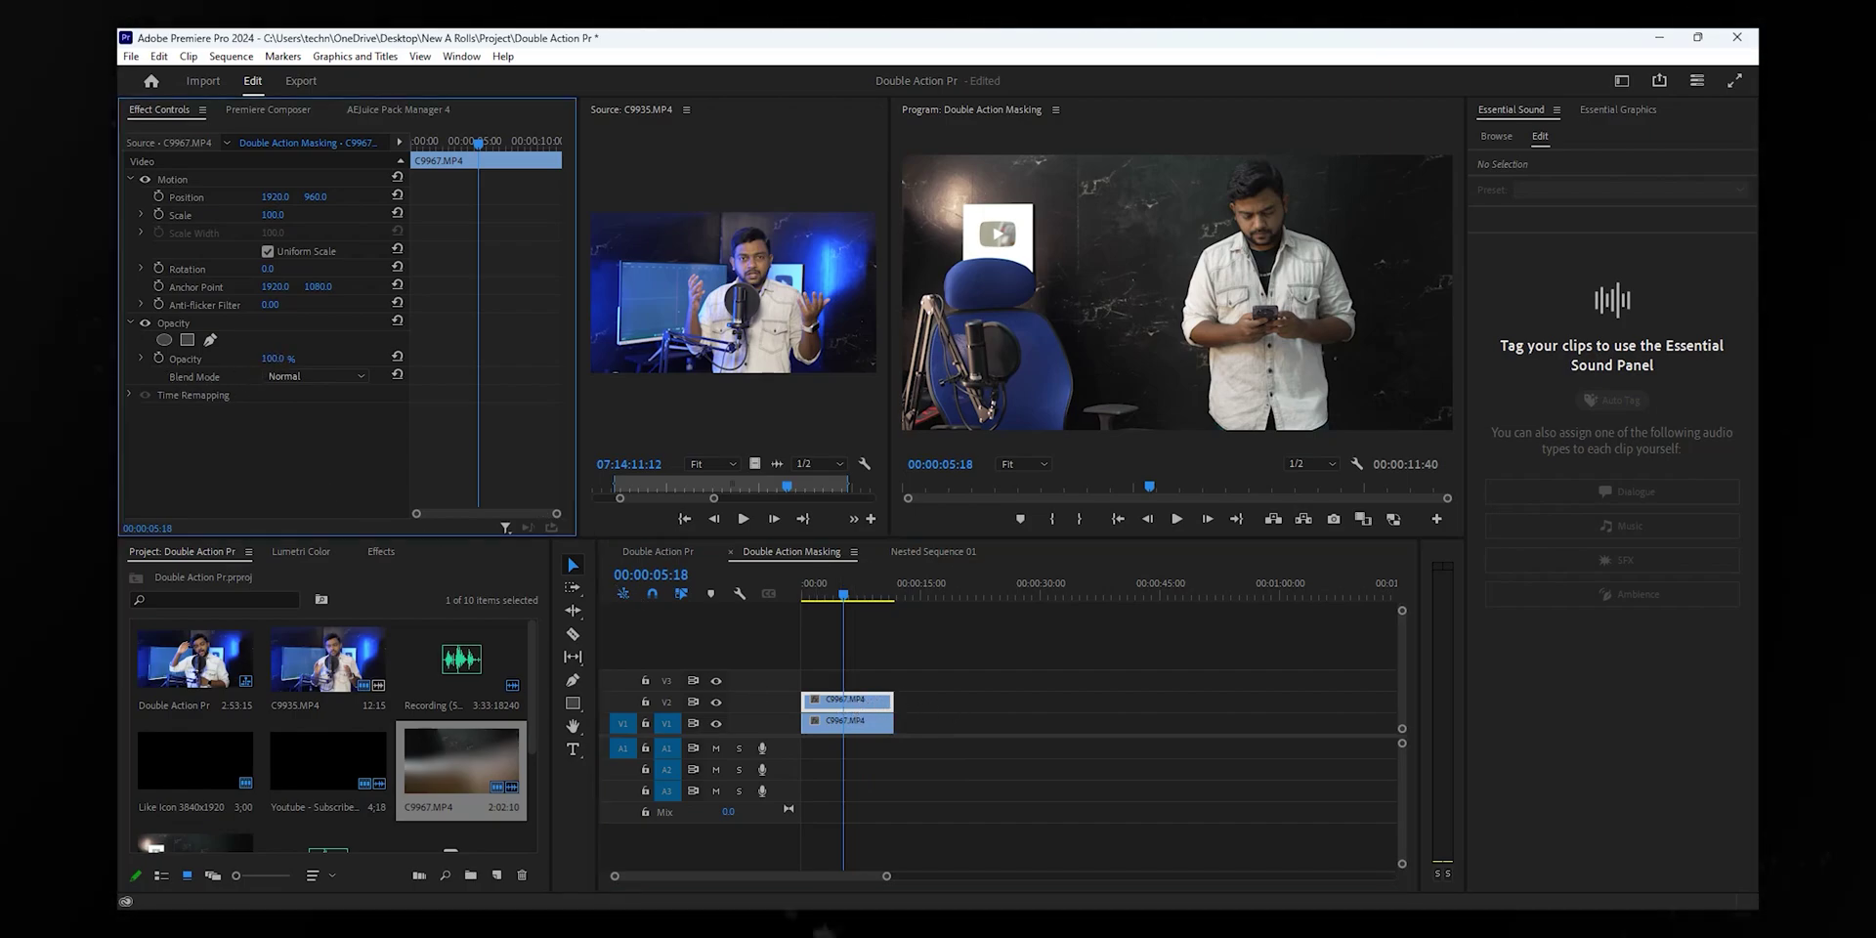
key(Return)
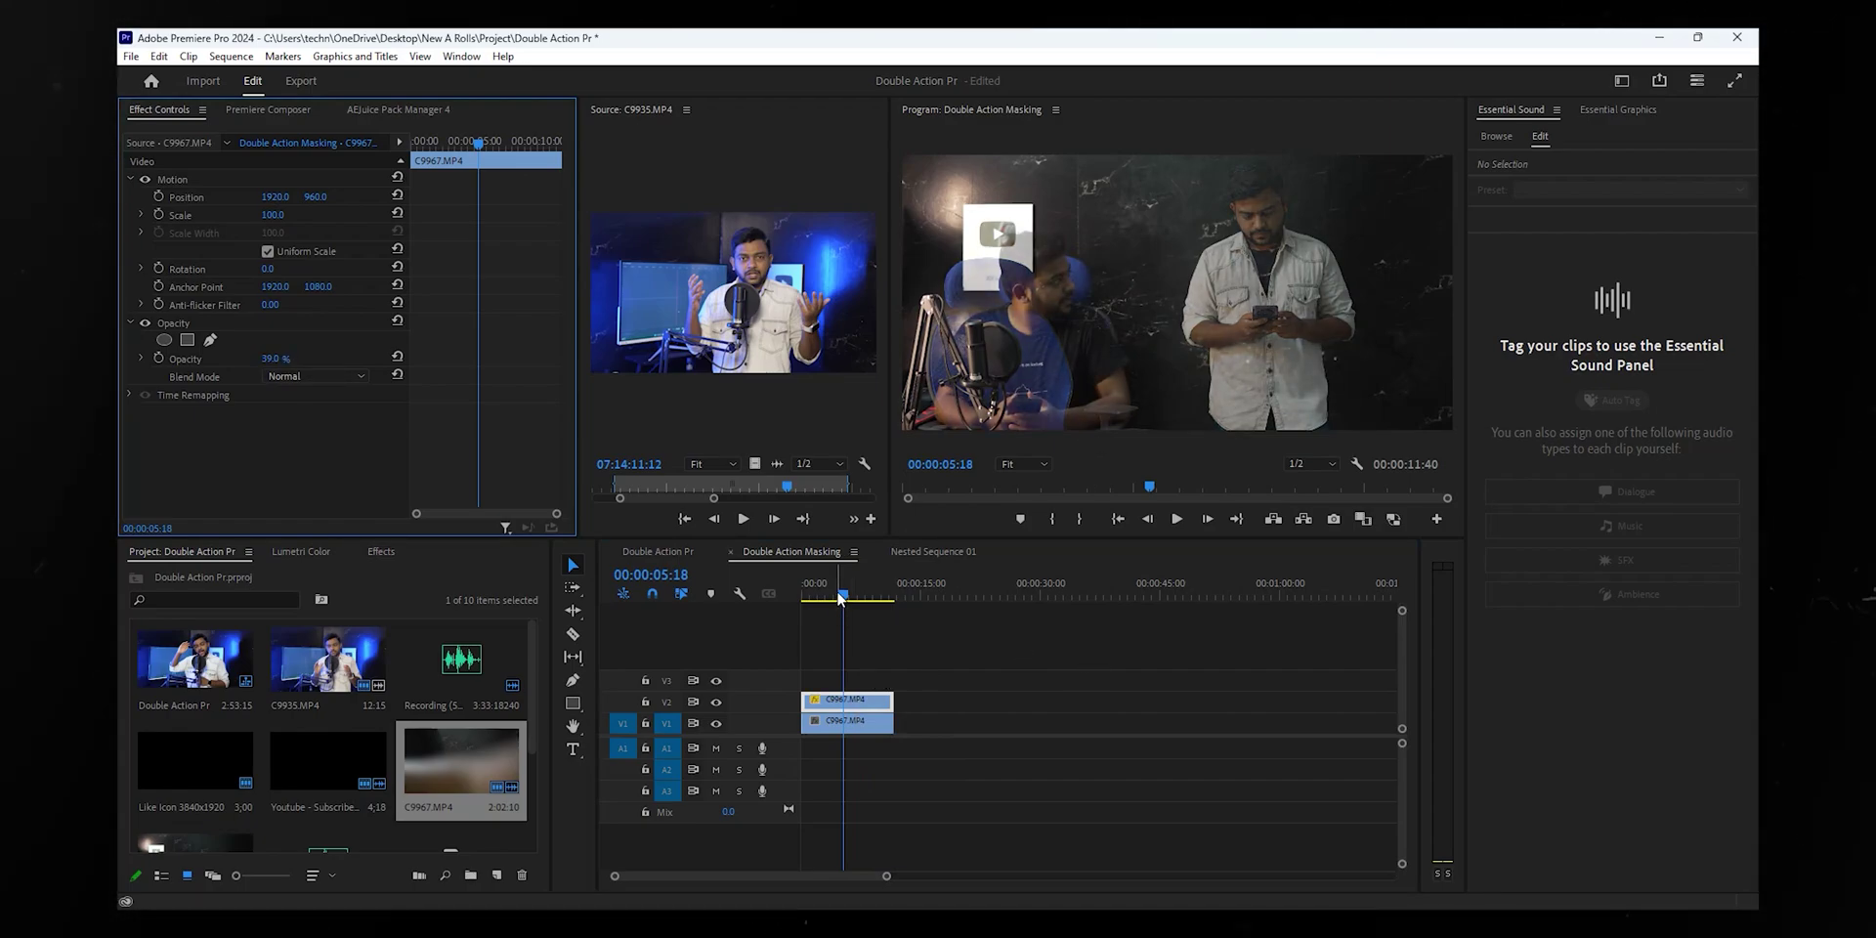
Step: Play the overlaid takes from the sequence start to examine how their actions and eye lines match
key(Home)
click(772, 606)
key(space)
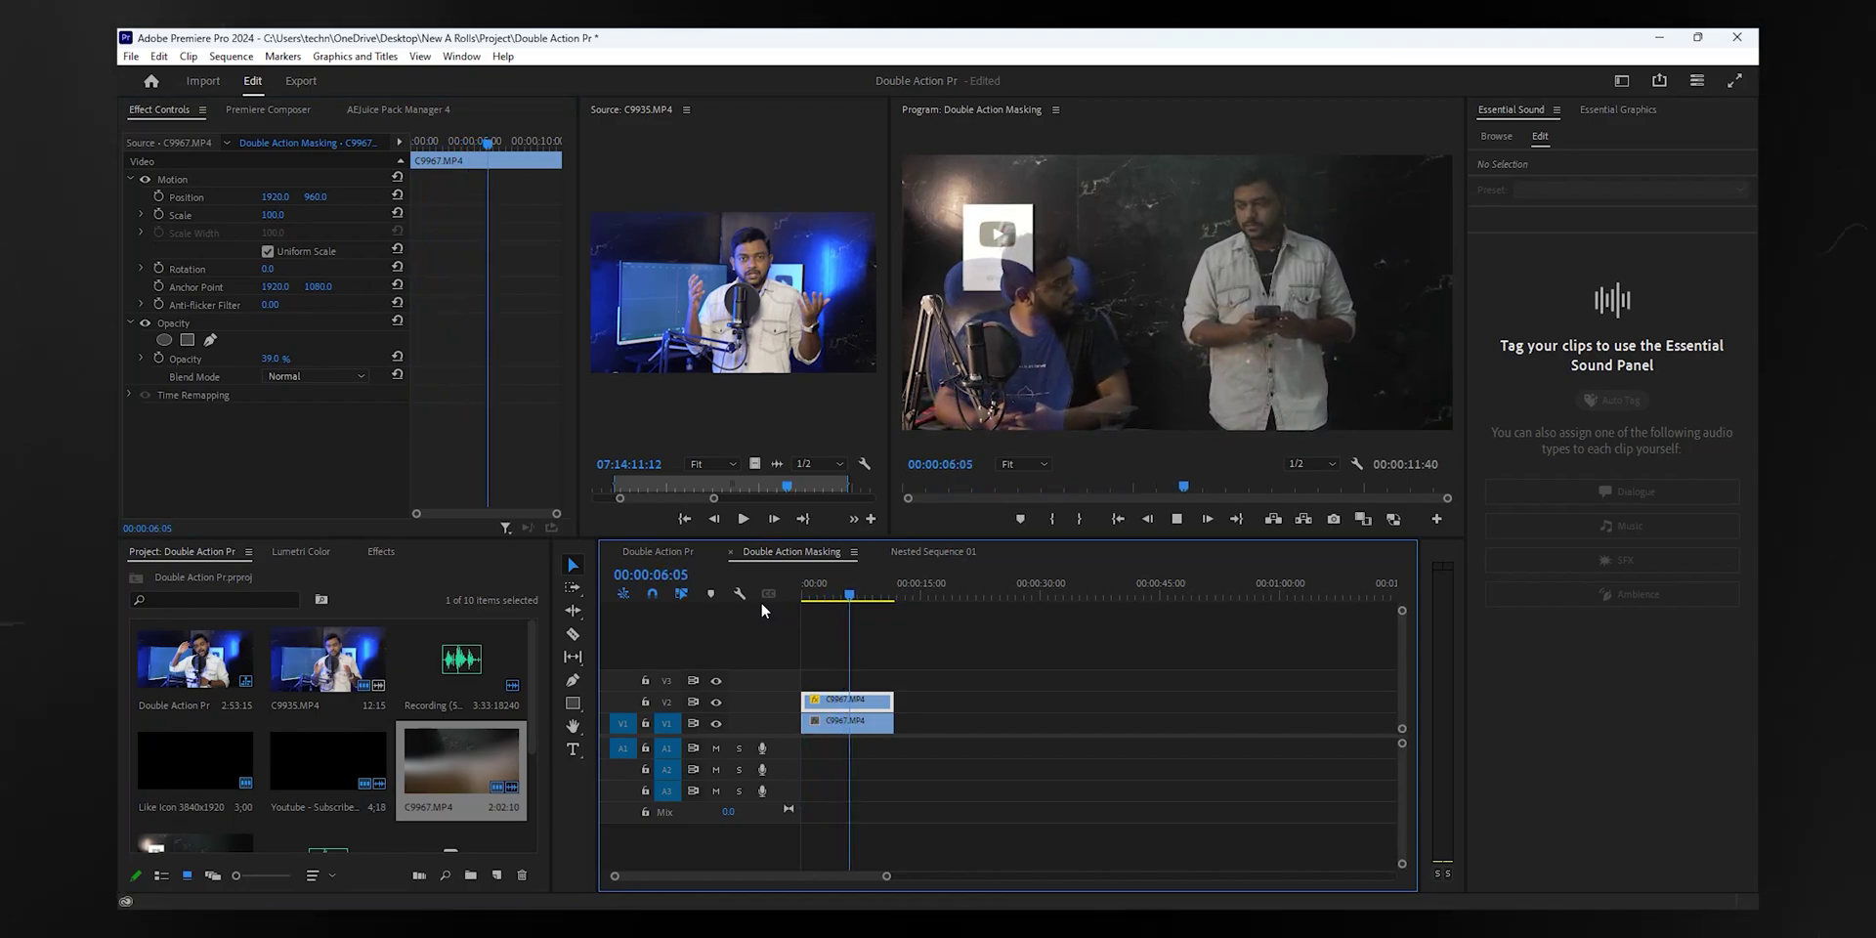
key(space)
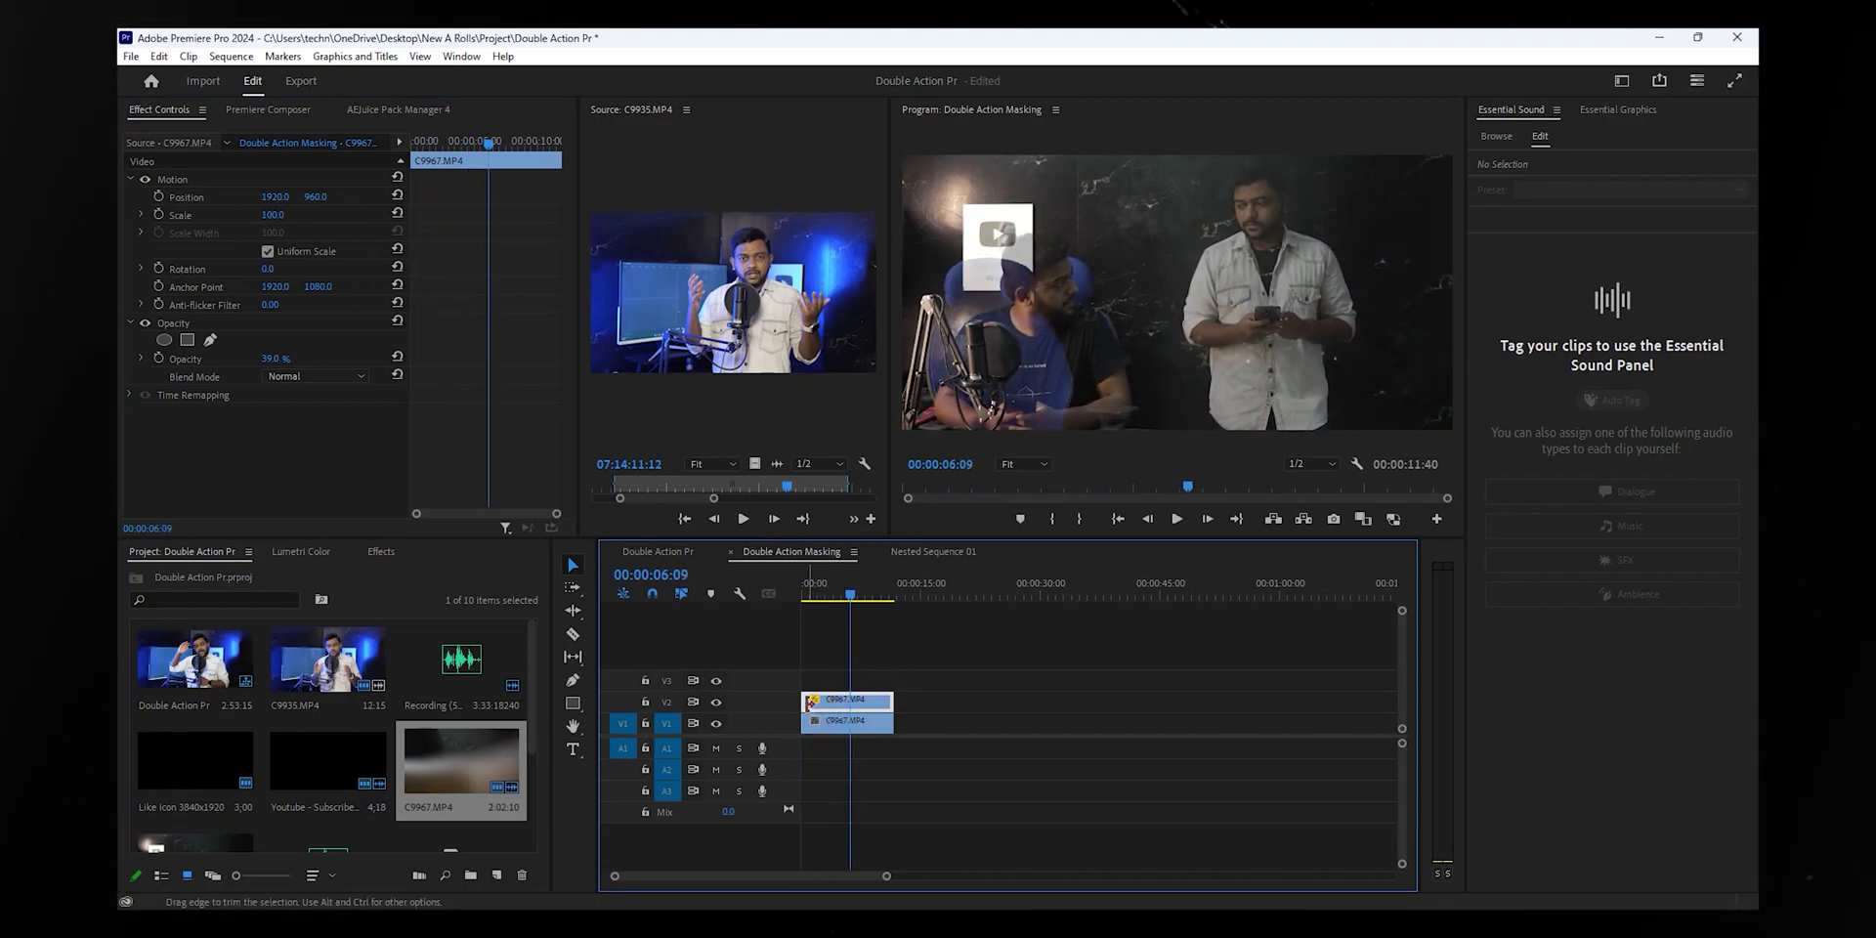
drag(814, 702, 888, 699)
drag(846, 597, 776, 602)
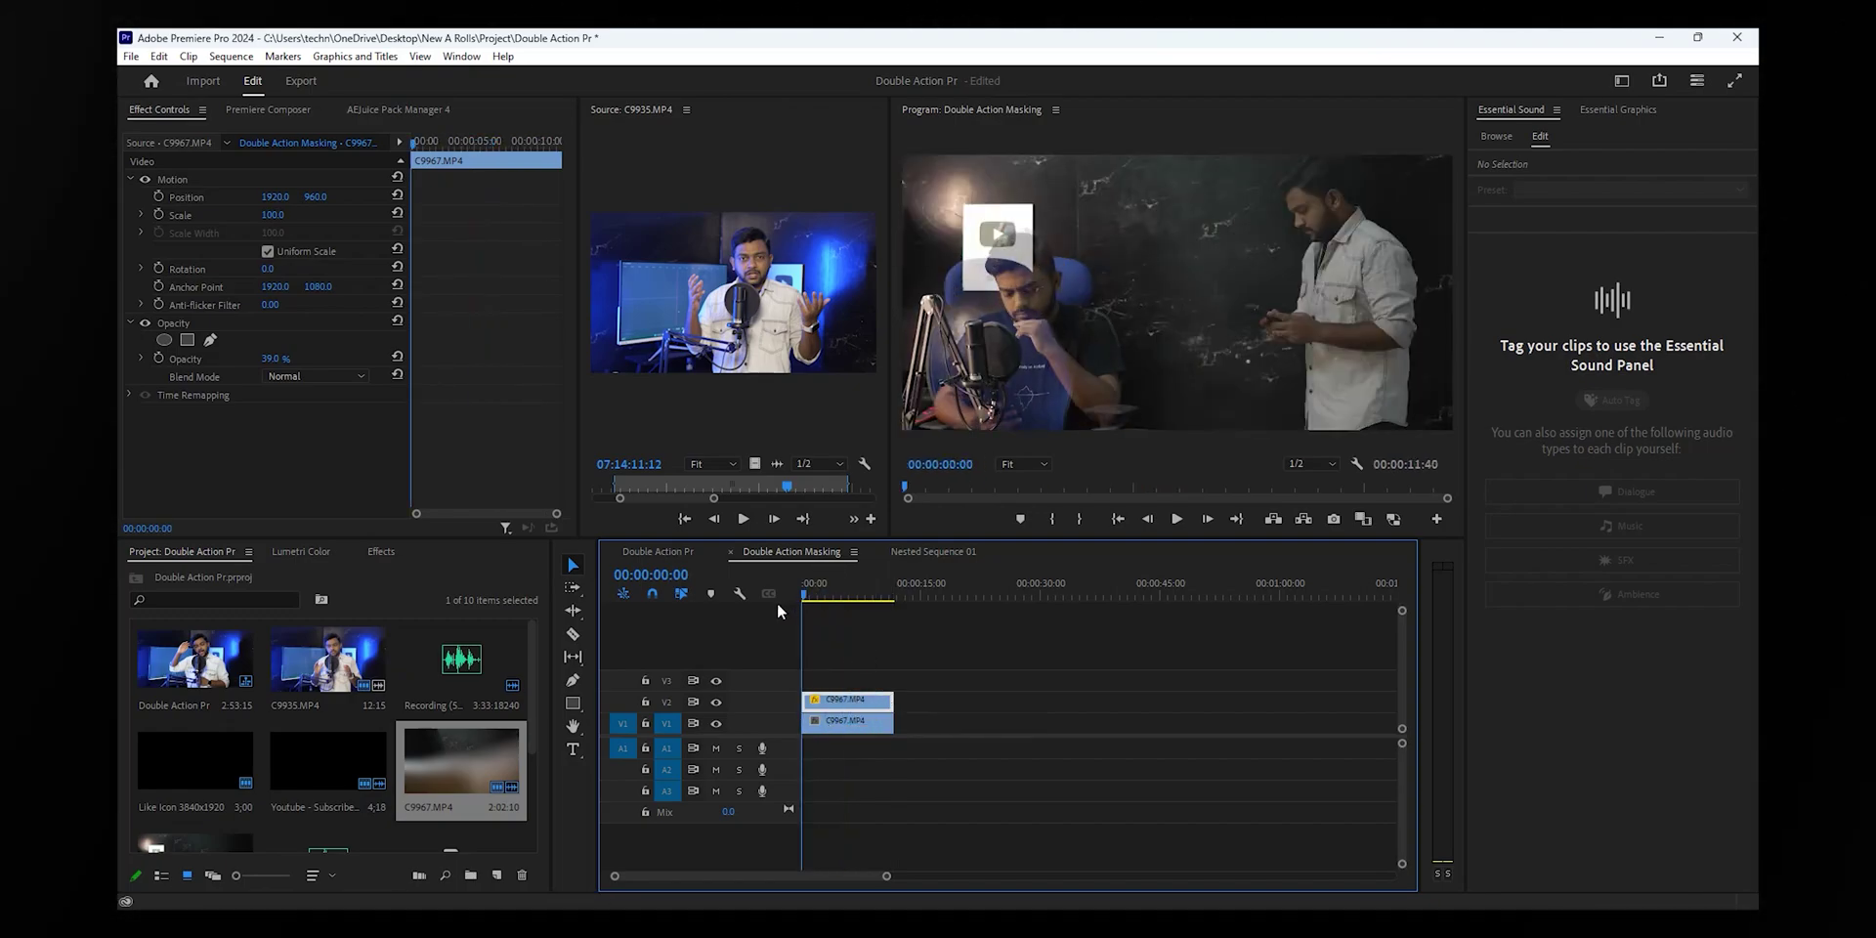
click(888, 652)
key(space)
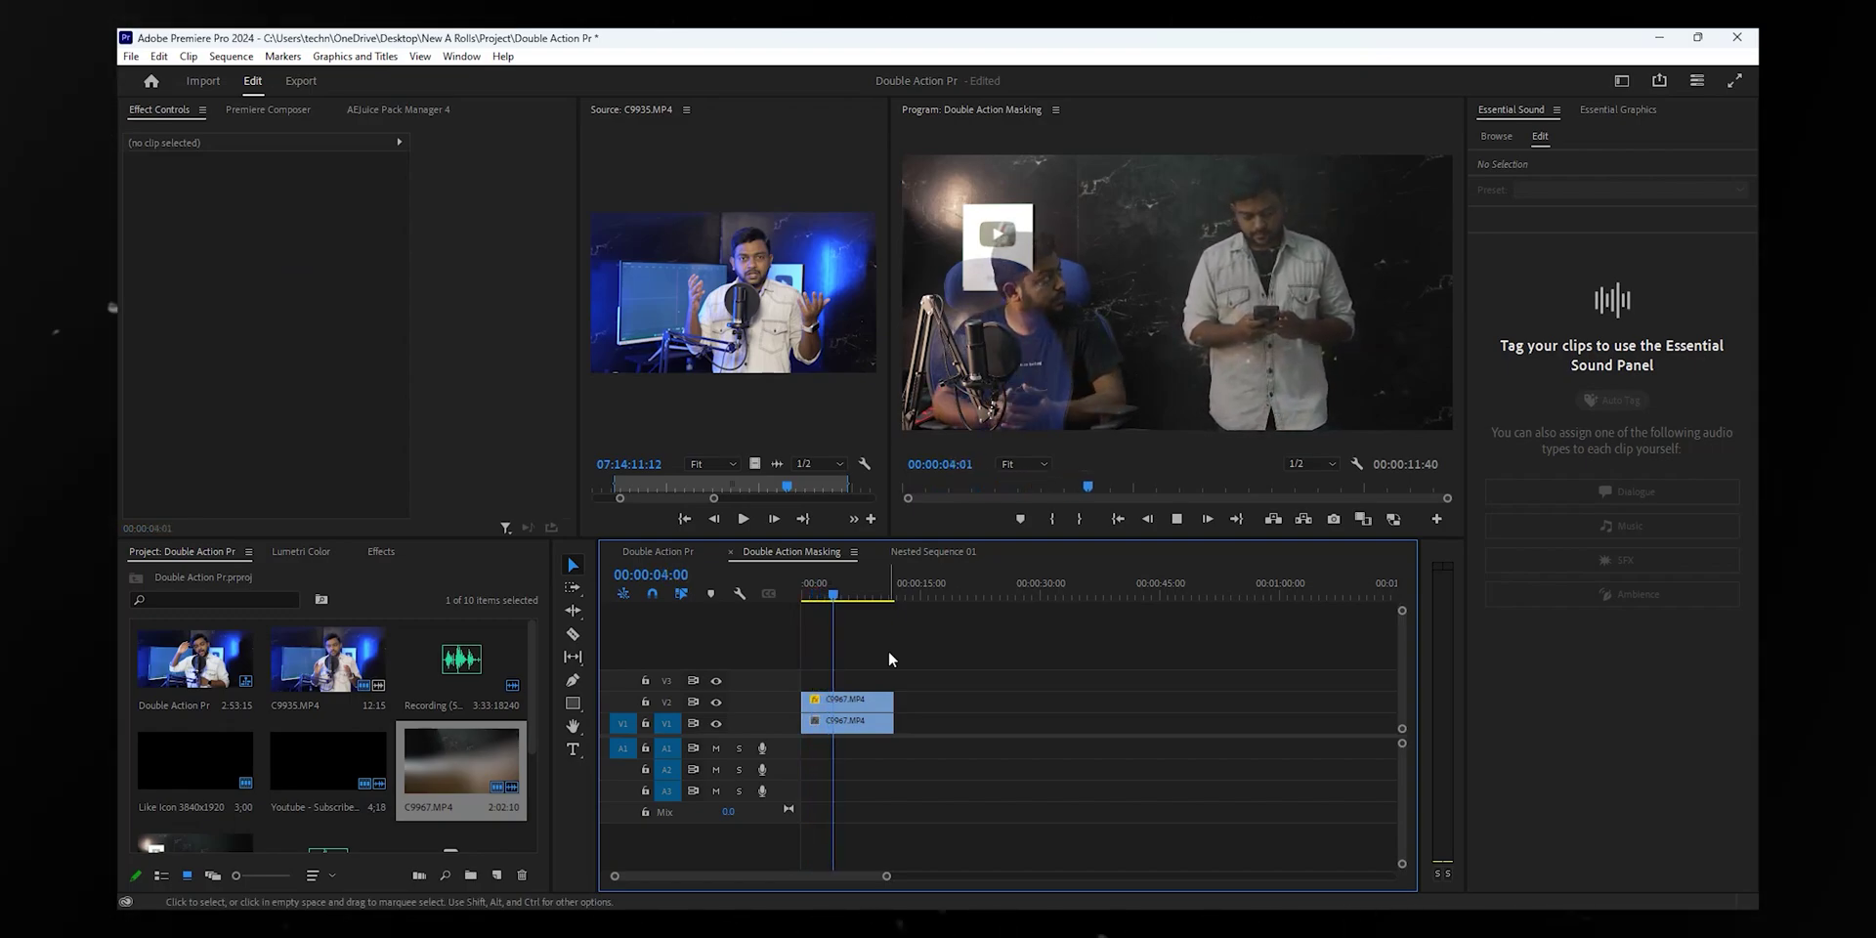
key(space)
Step: Set the opacity of the V2 clip to 100%
click(880, 699)
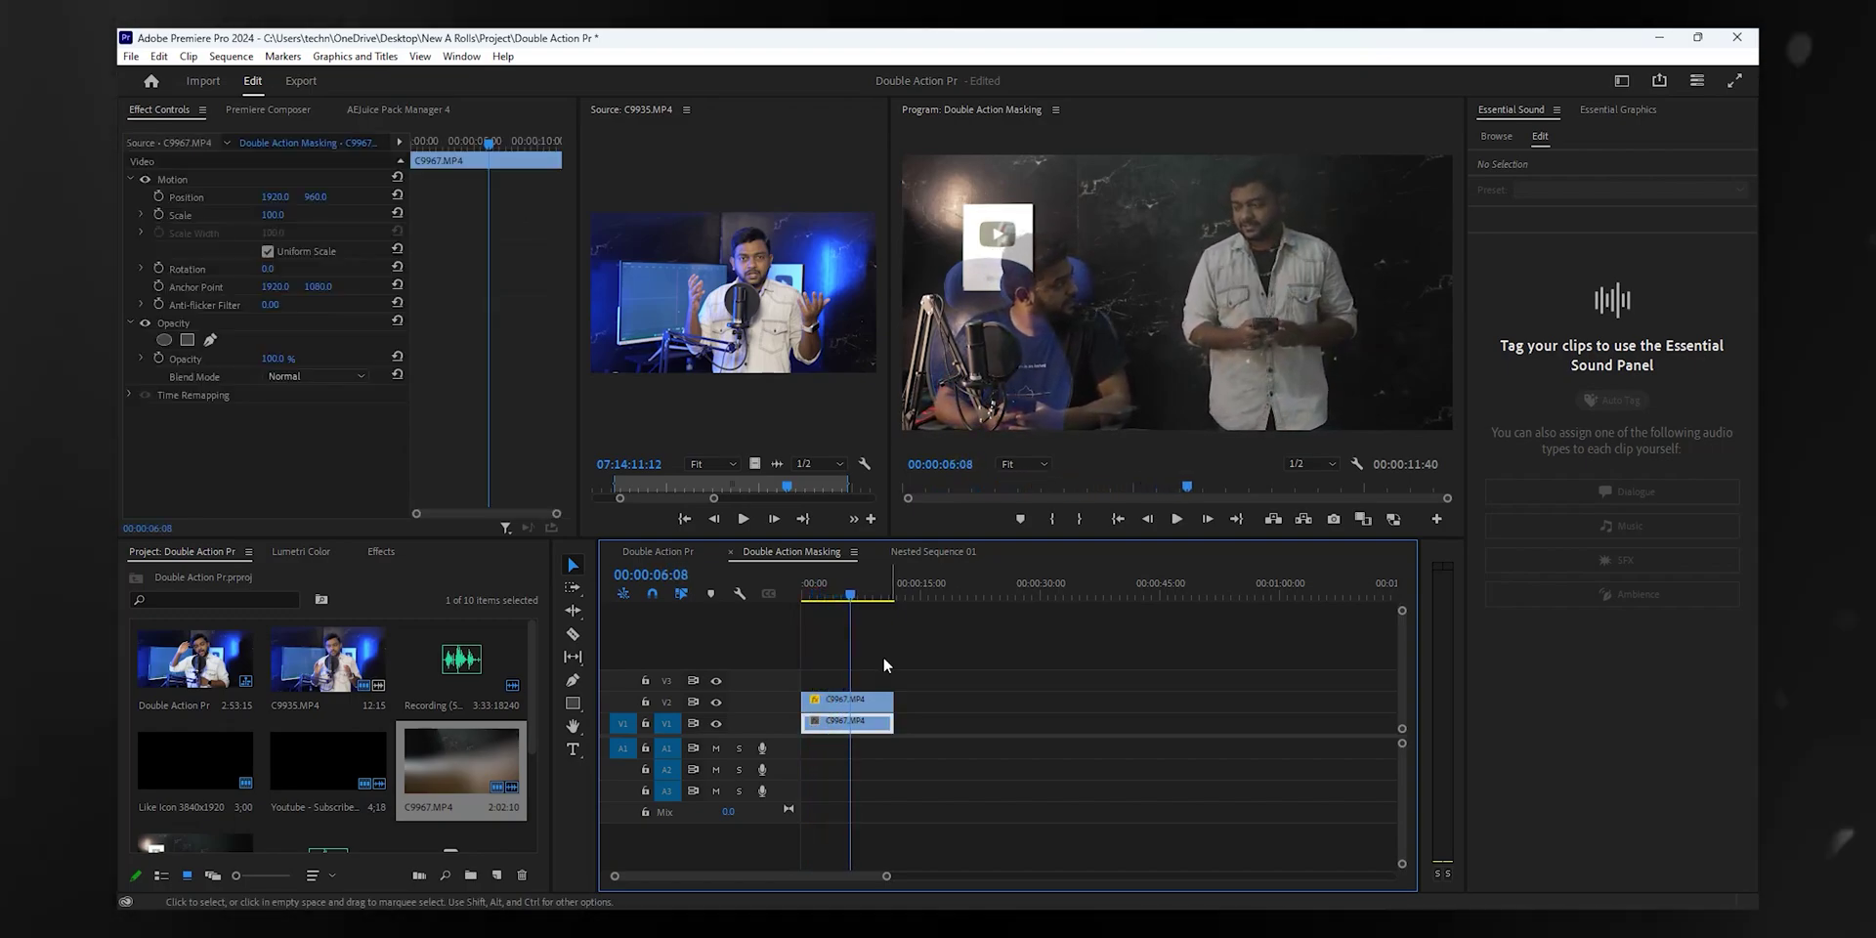
drag(274, 362, 344, 362)
click(1036, 803)
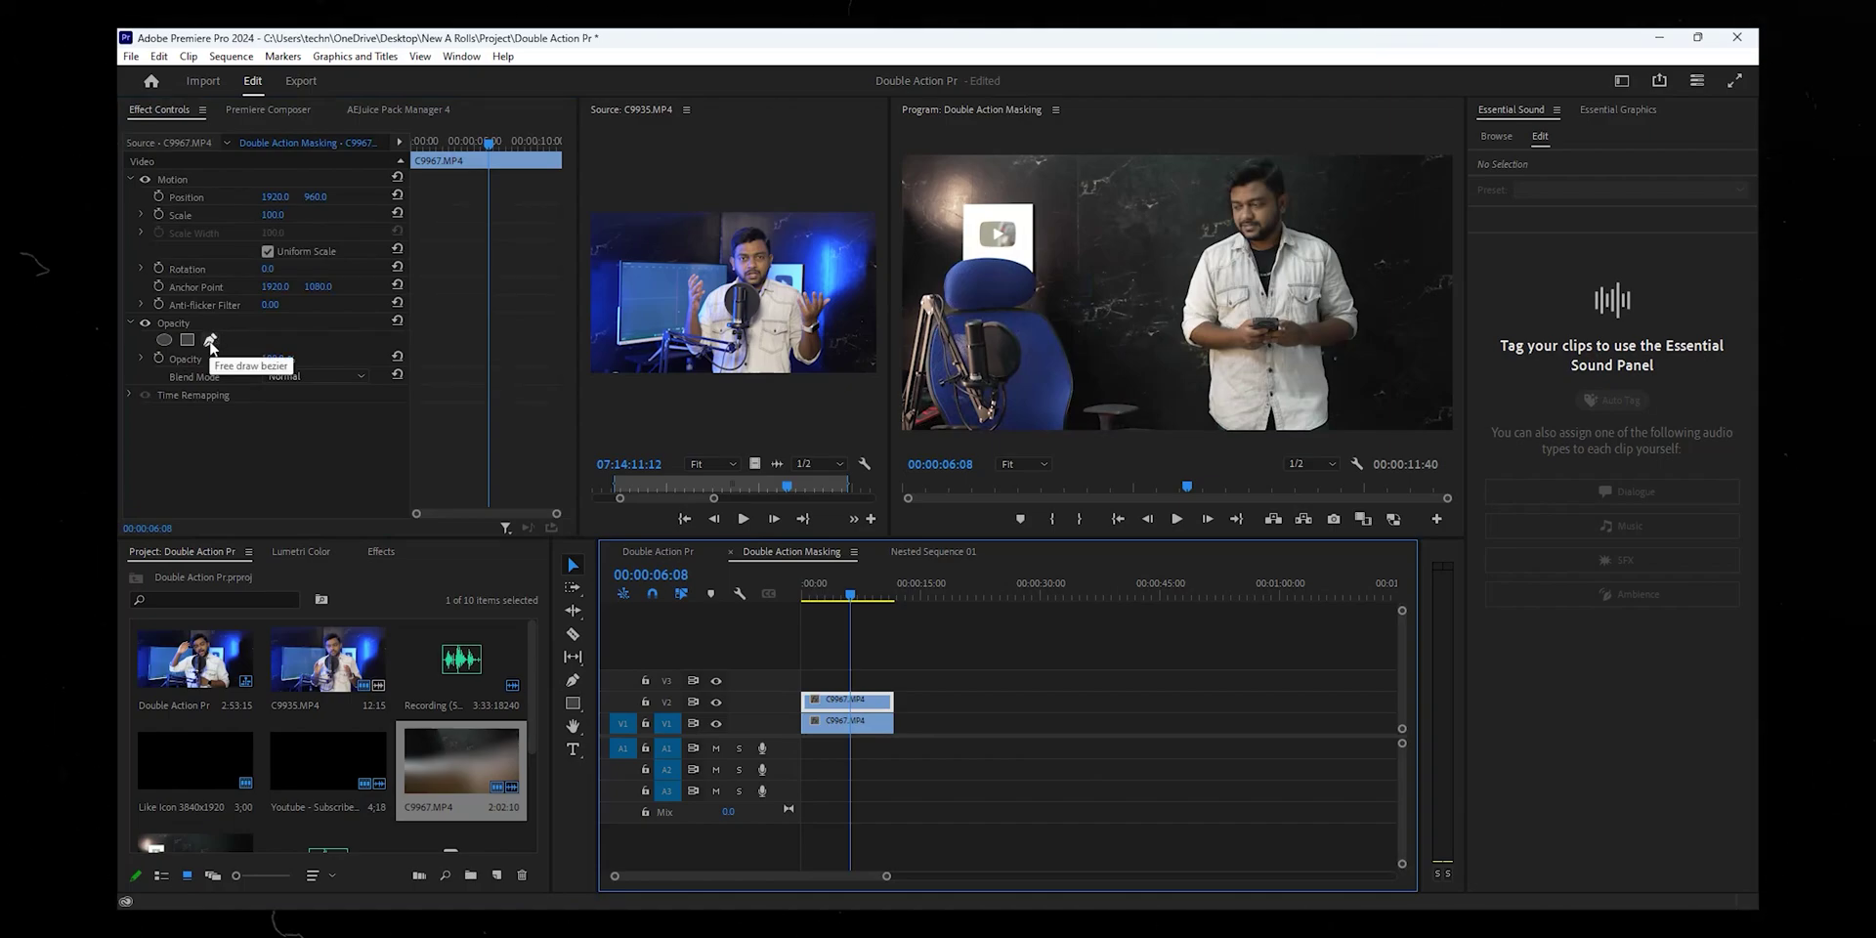
Step: Draw a closed free-form opacity mask on the V2 clip around the standing man, extending past the frame's edges
click(210, 340)
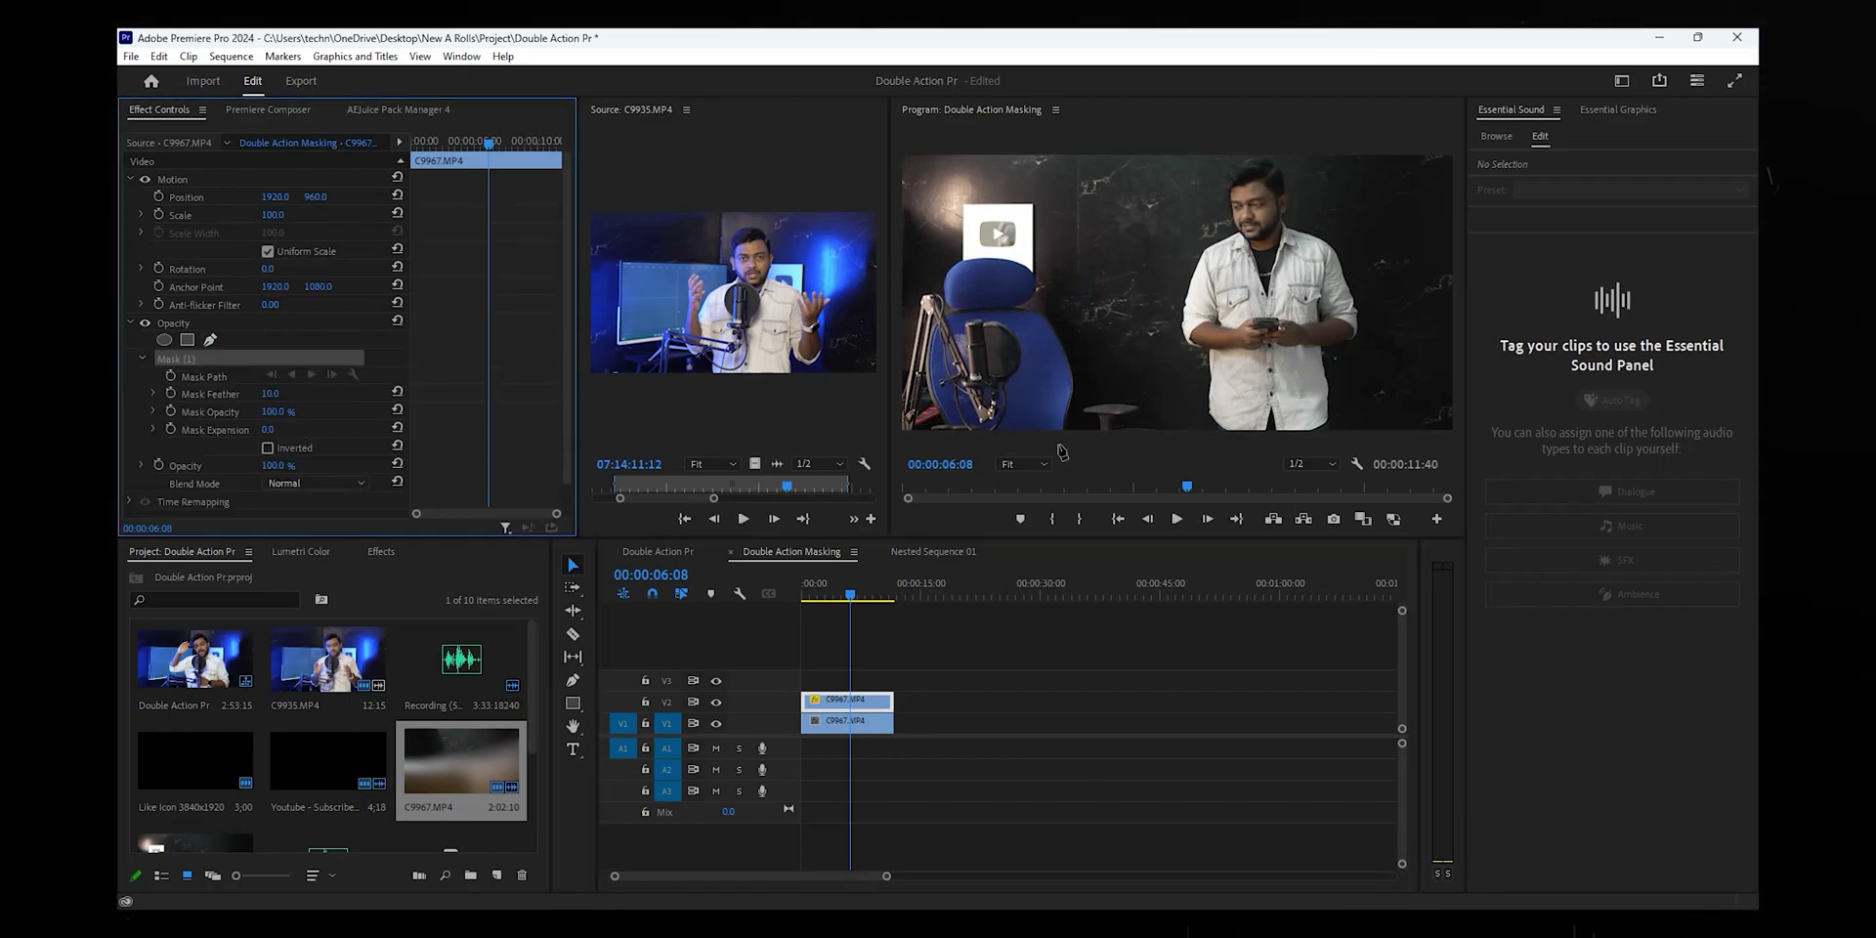
click(1160, 154)
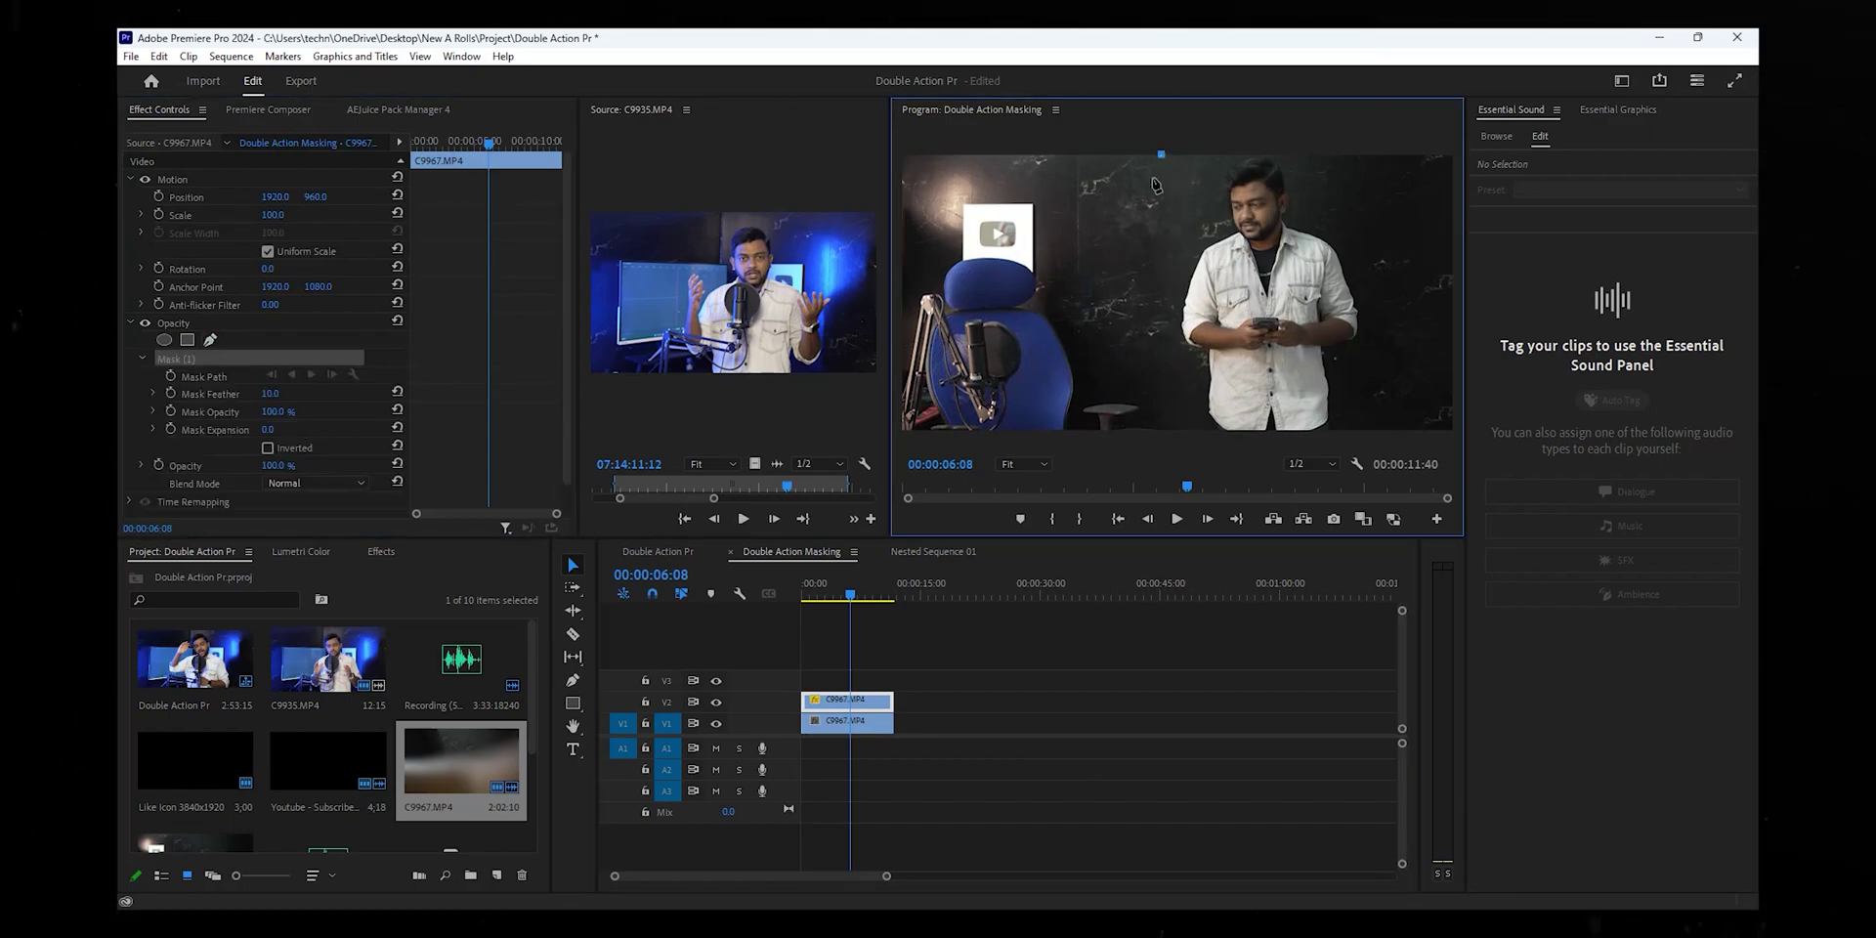
click(1145, 324)
click(1150, 370)
click(1158, 412)
click(1160, 436)
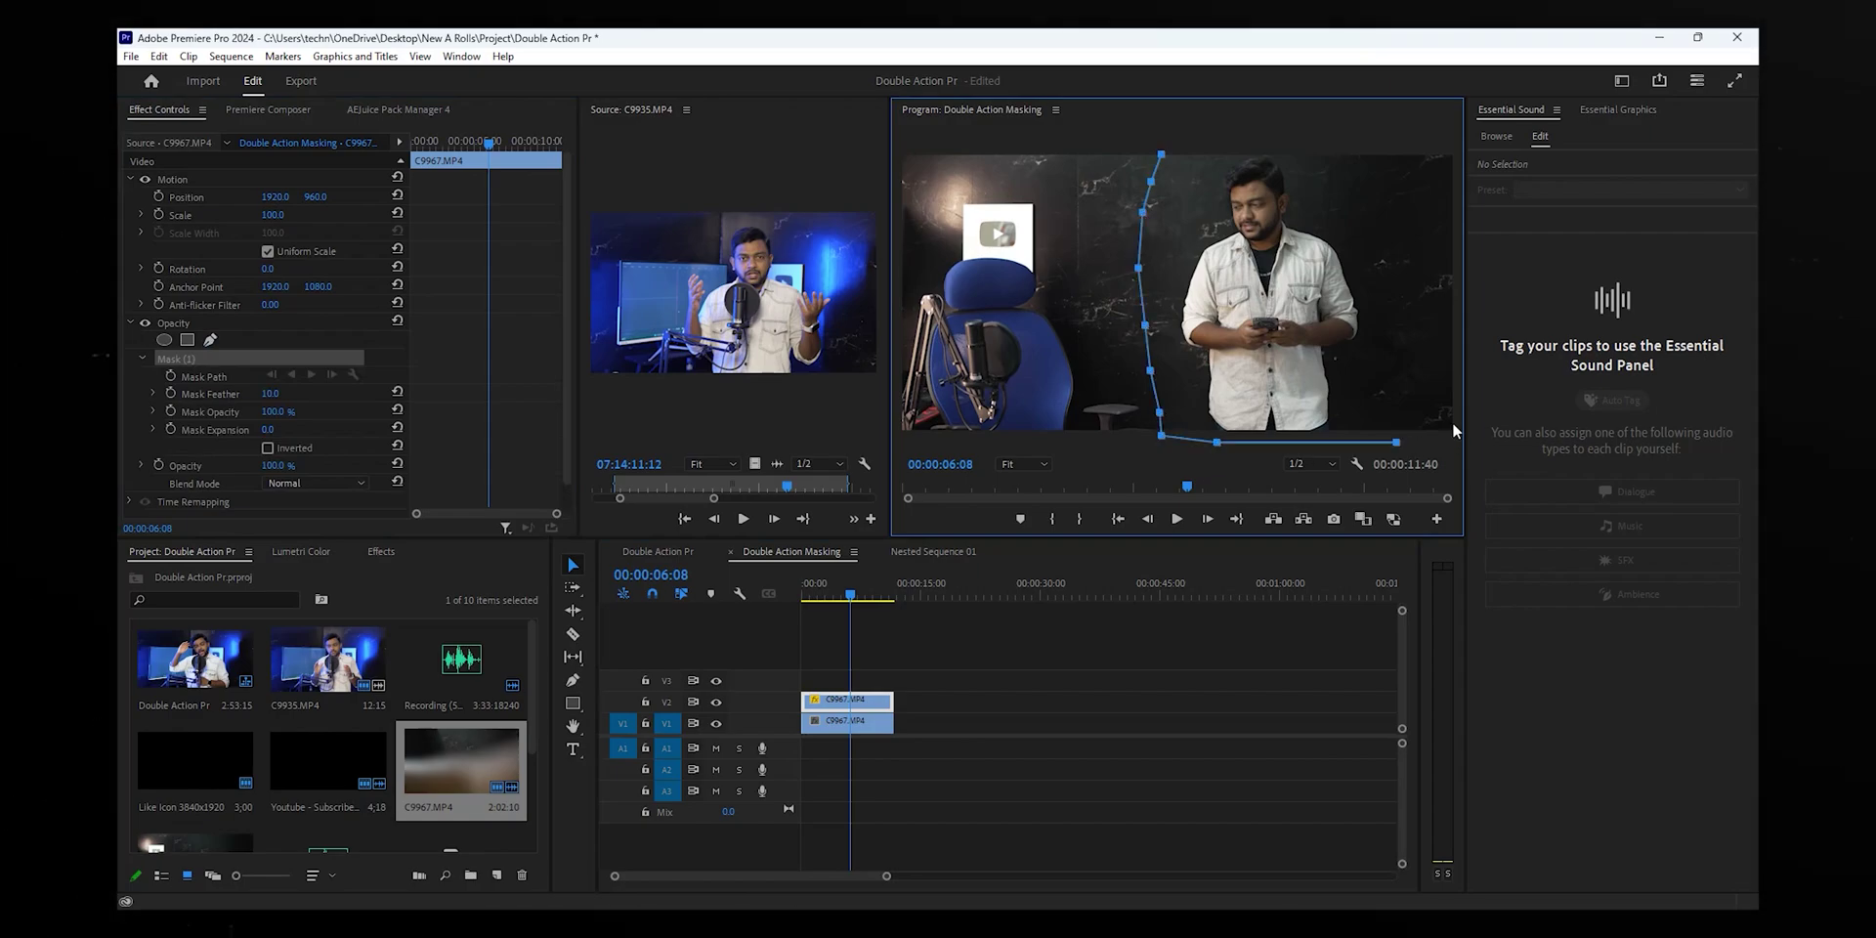
click(1440, 384)
click(1440, 176)
click(1159, 142)
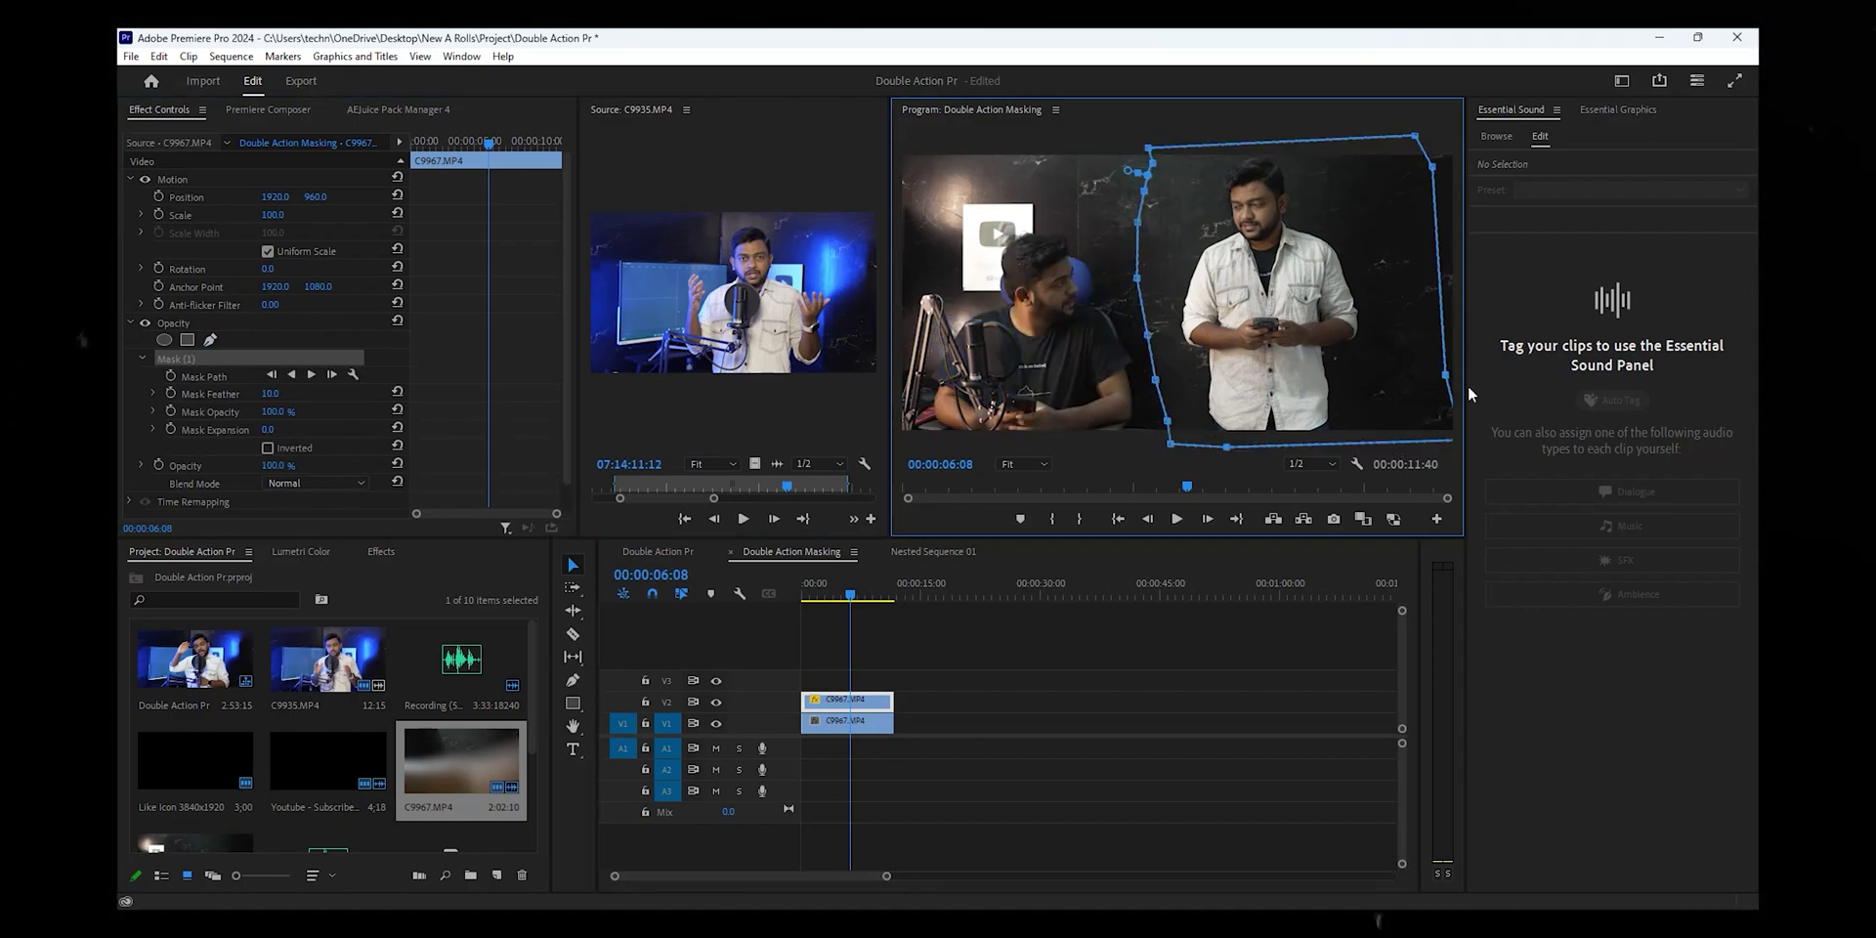
drag(1469, 385, 1475, 403)
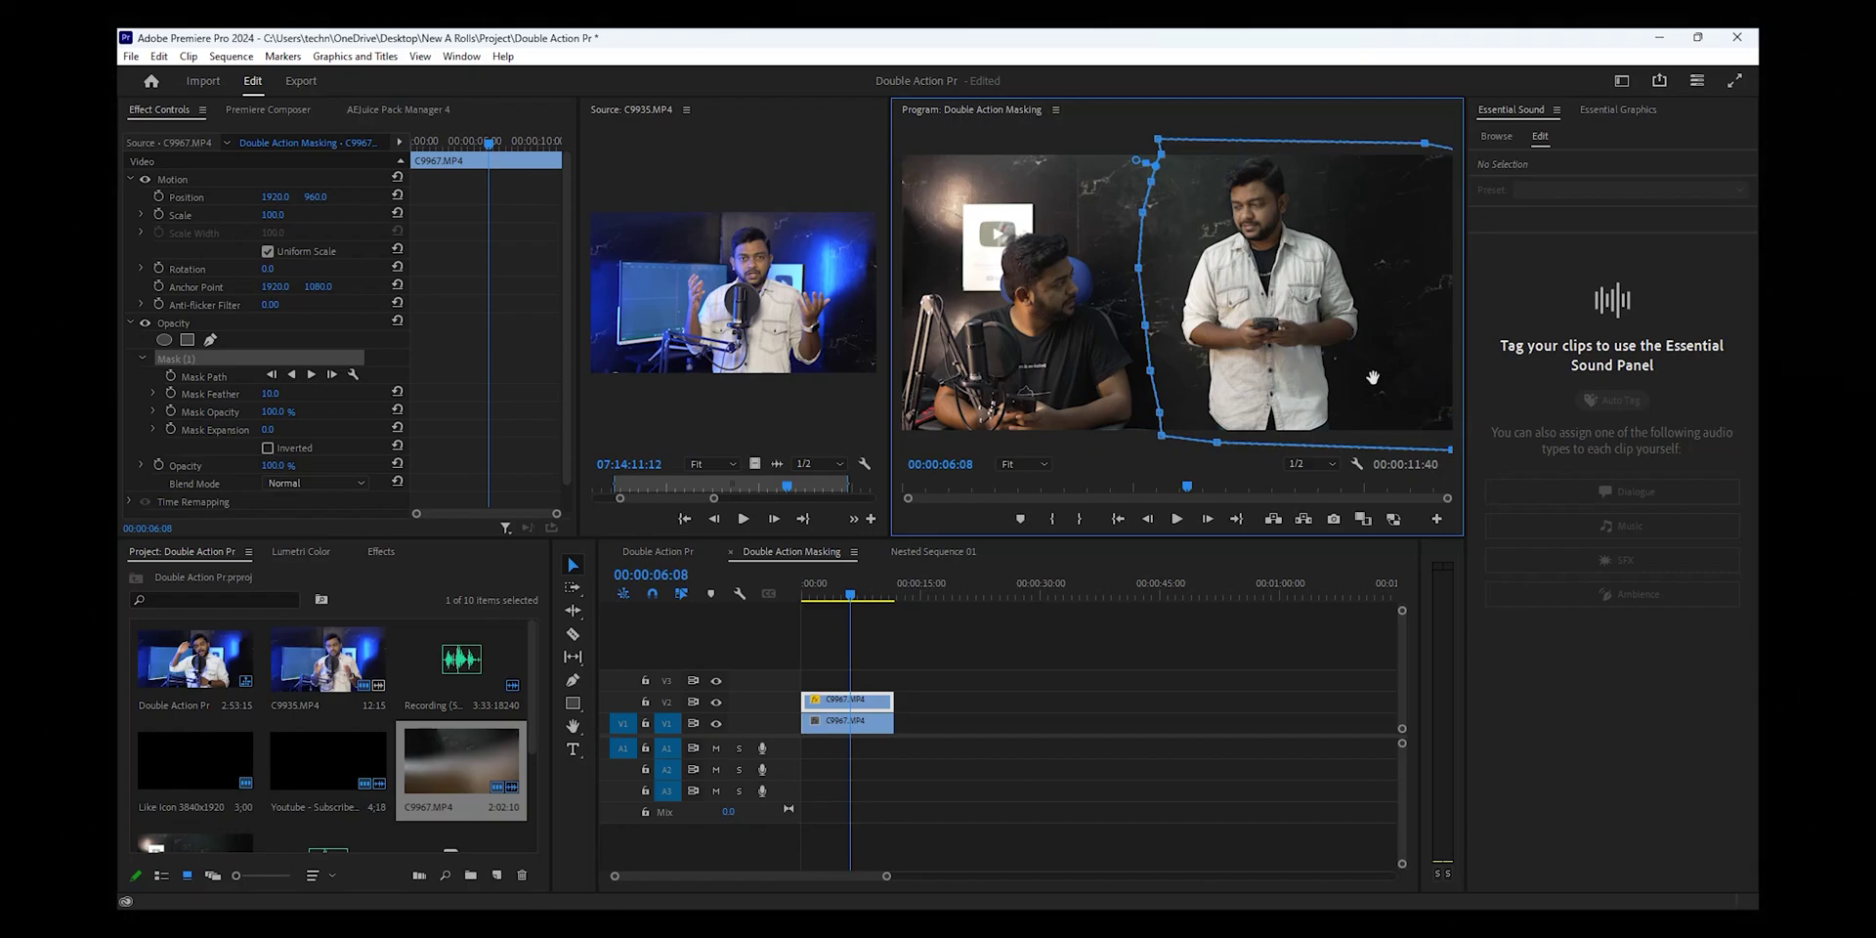
Step: Deselect the clips and inspect the masked composite in an enlarged program view, then restore the workspace layout
key(ctrl+shift+a)
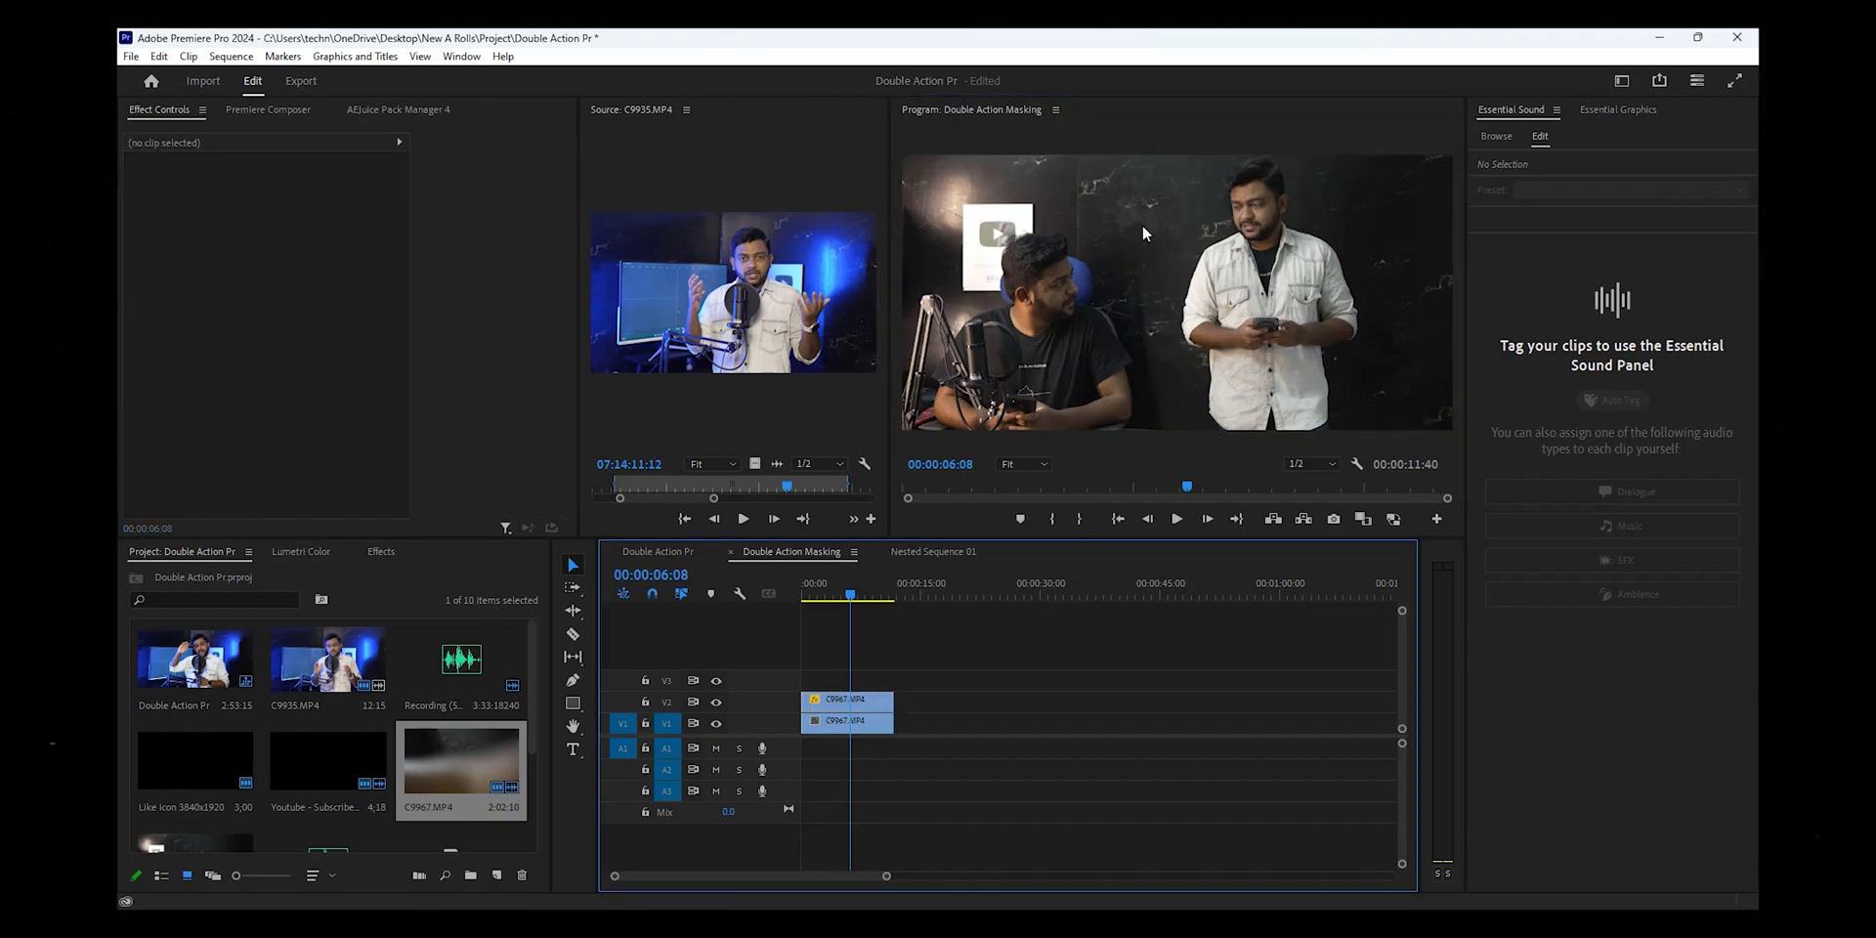
key(grave)
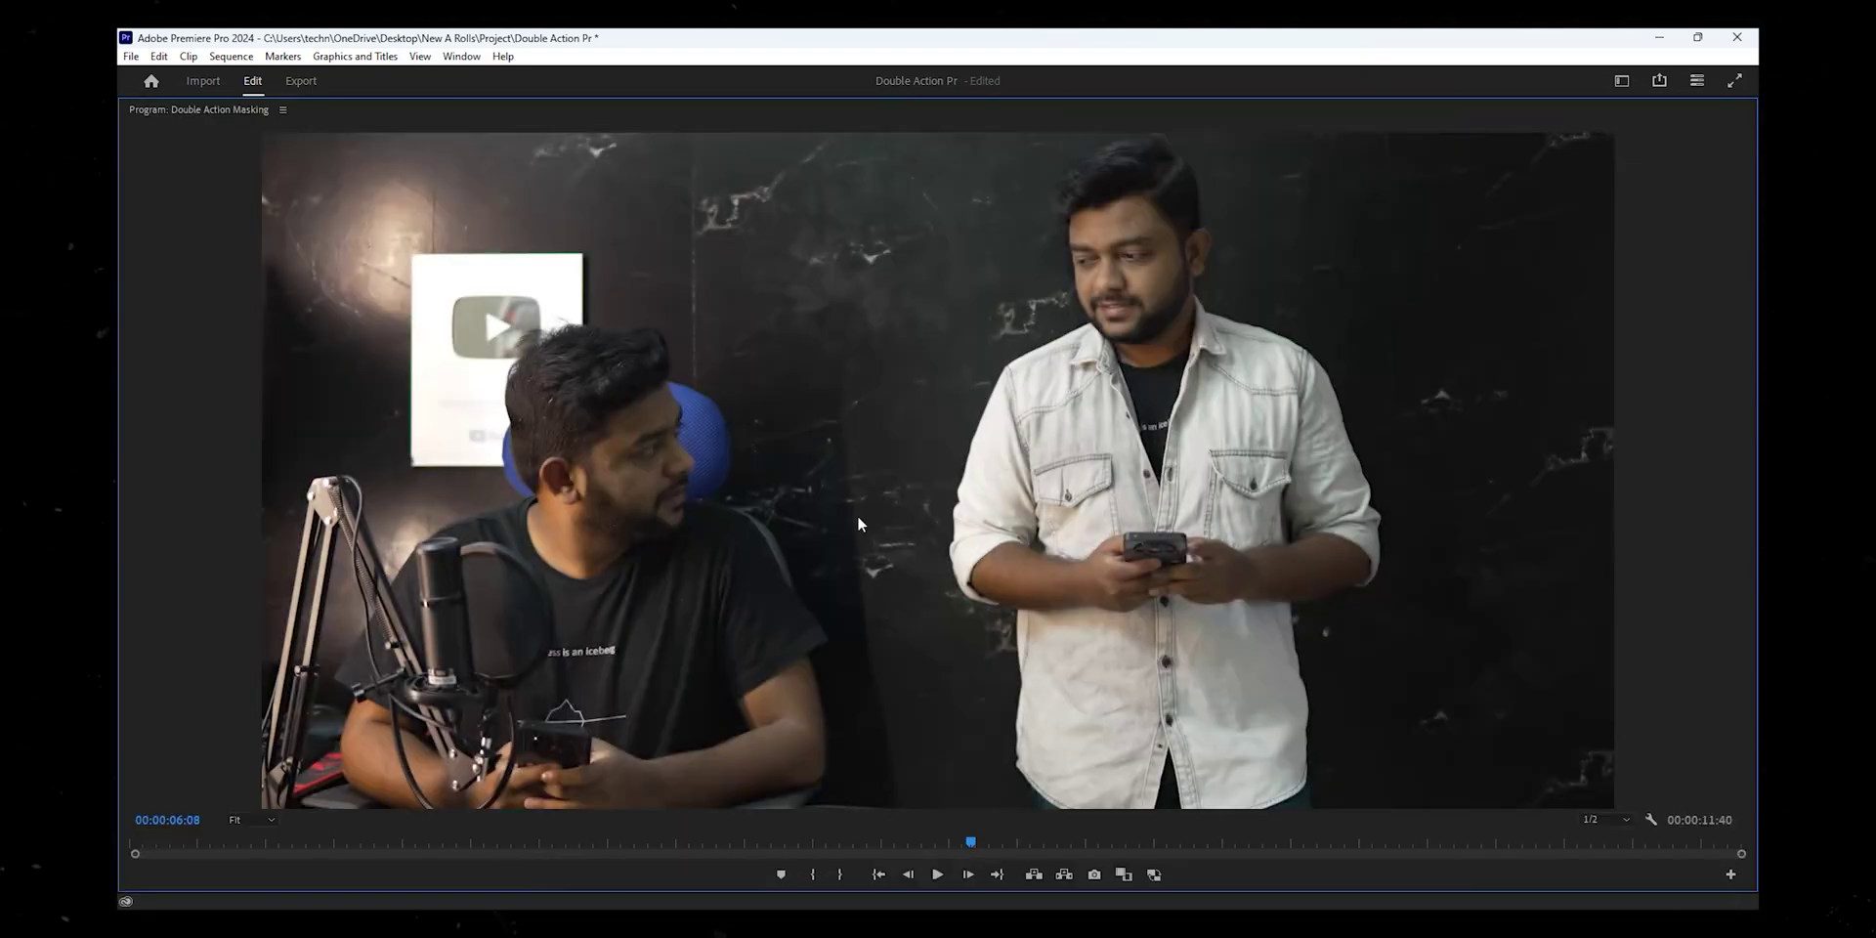
key(grave)
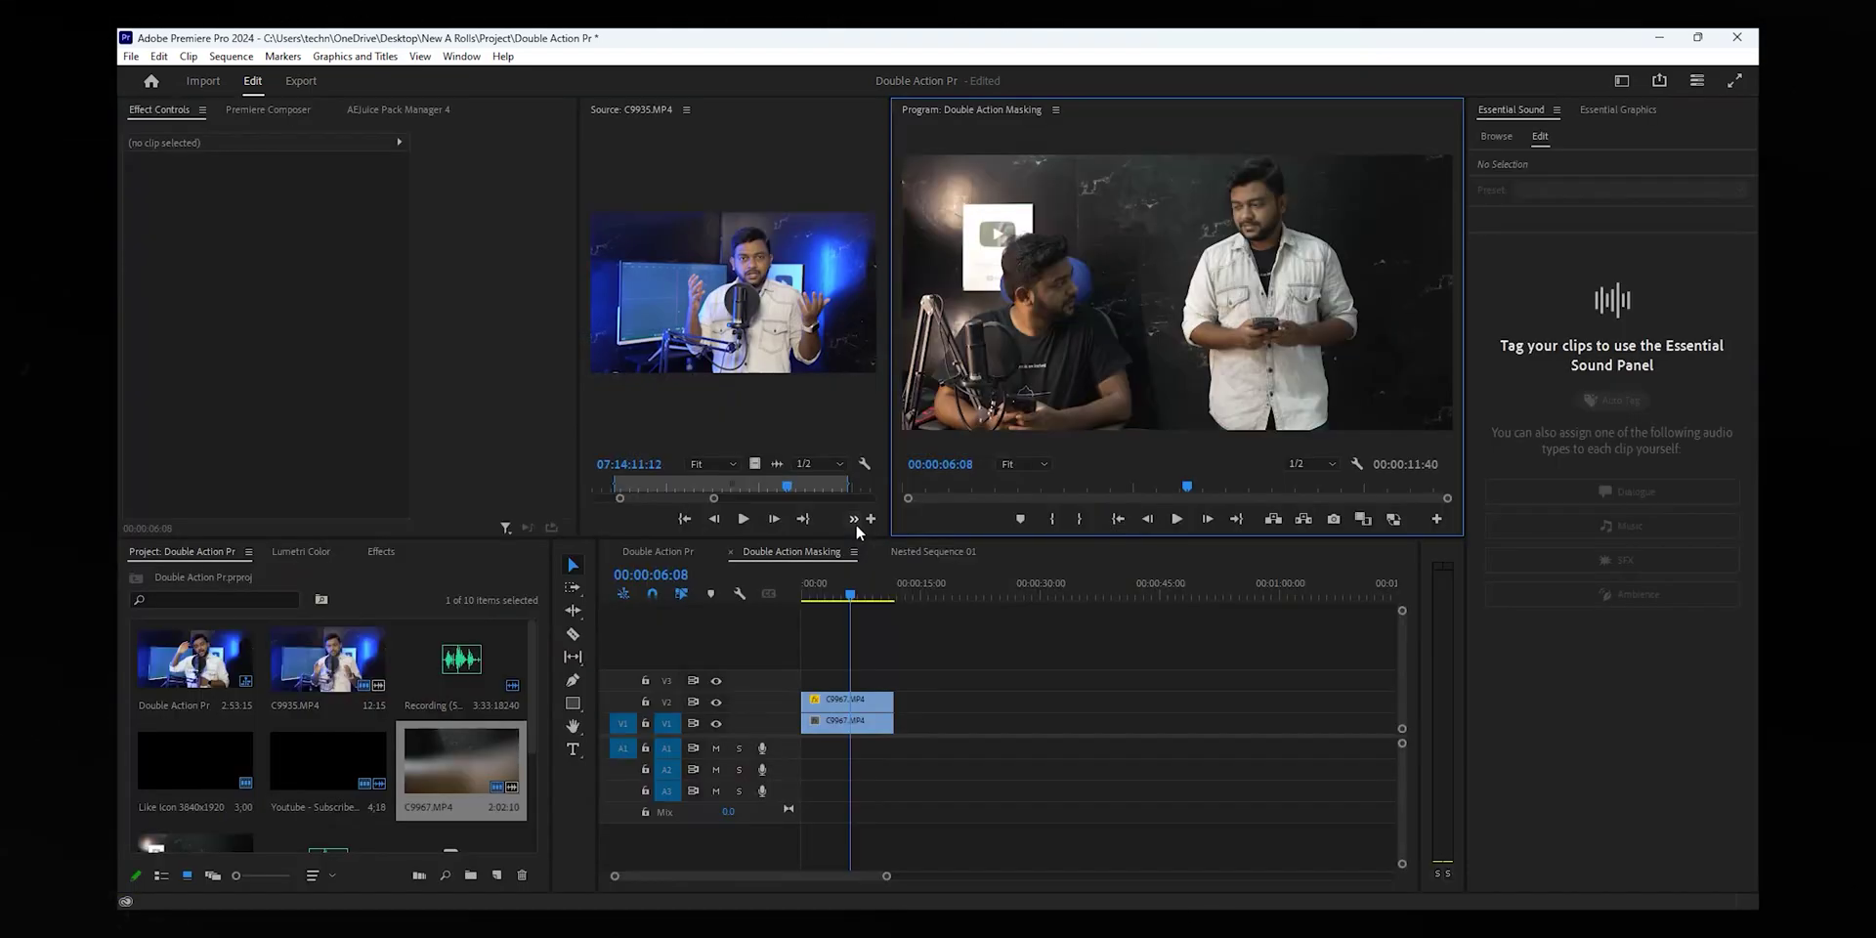
click(987, 668)
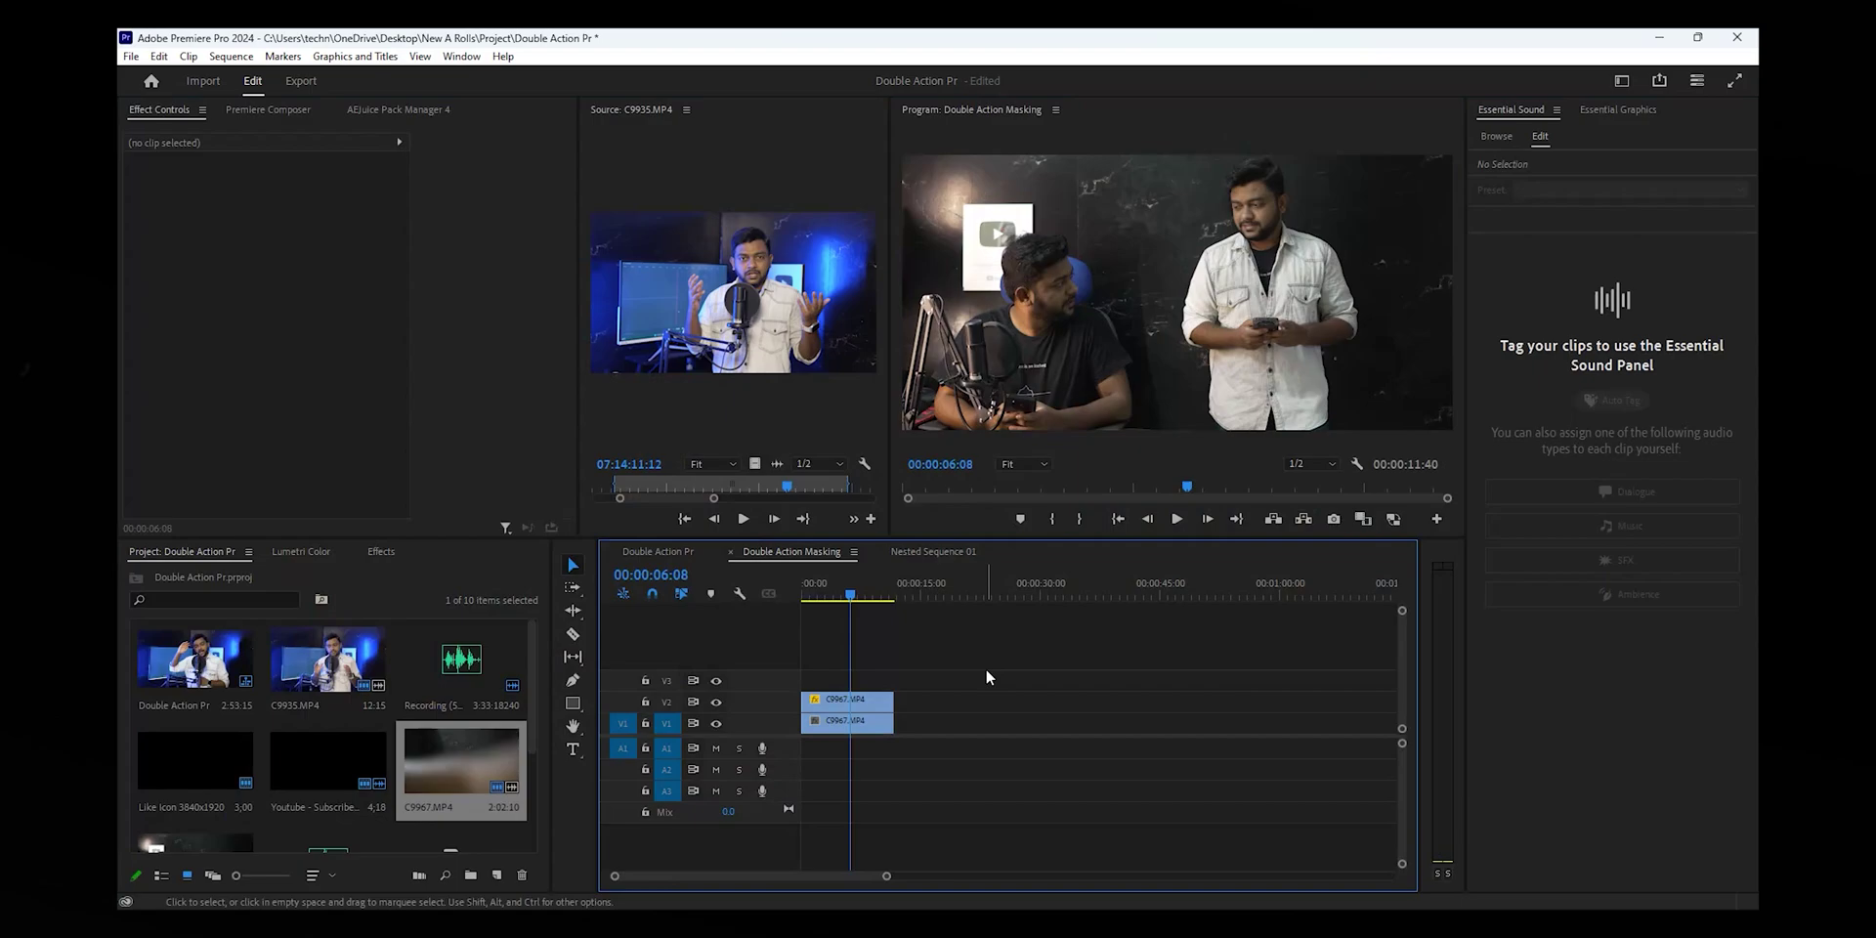
Step: Inspect the outline of the V2 clip's opacity mask and play the composite from the sequence start
click(853, 701)
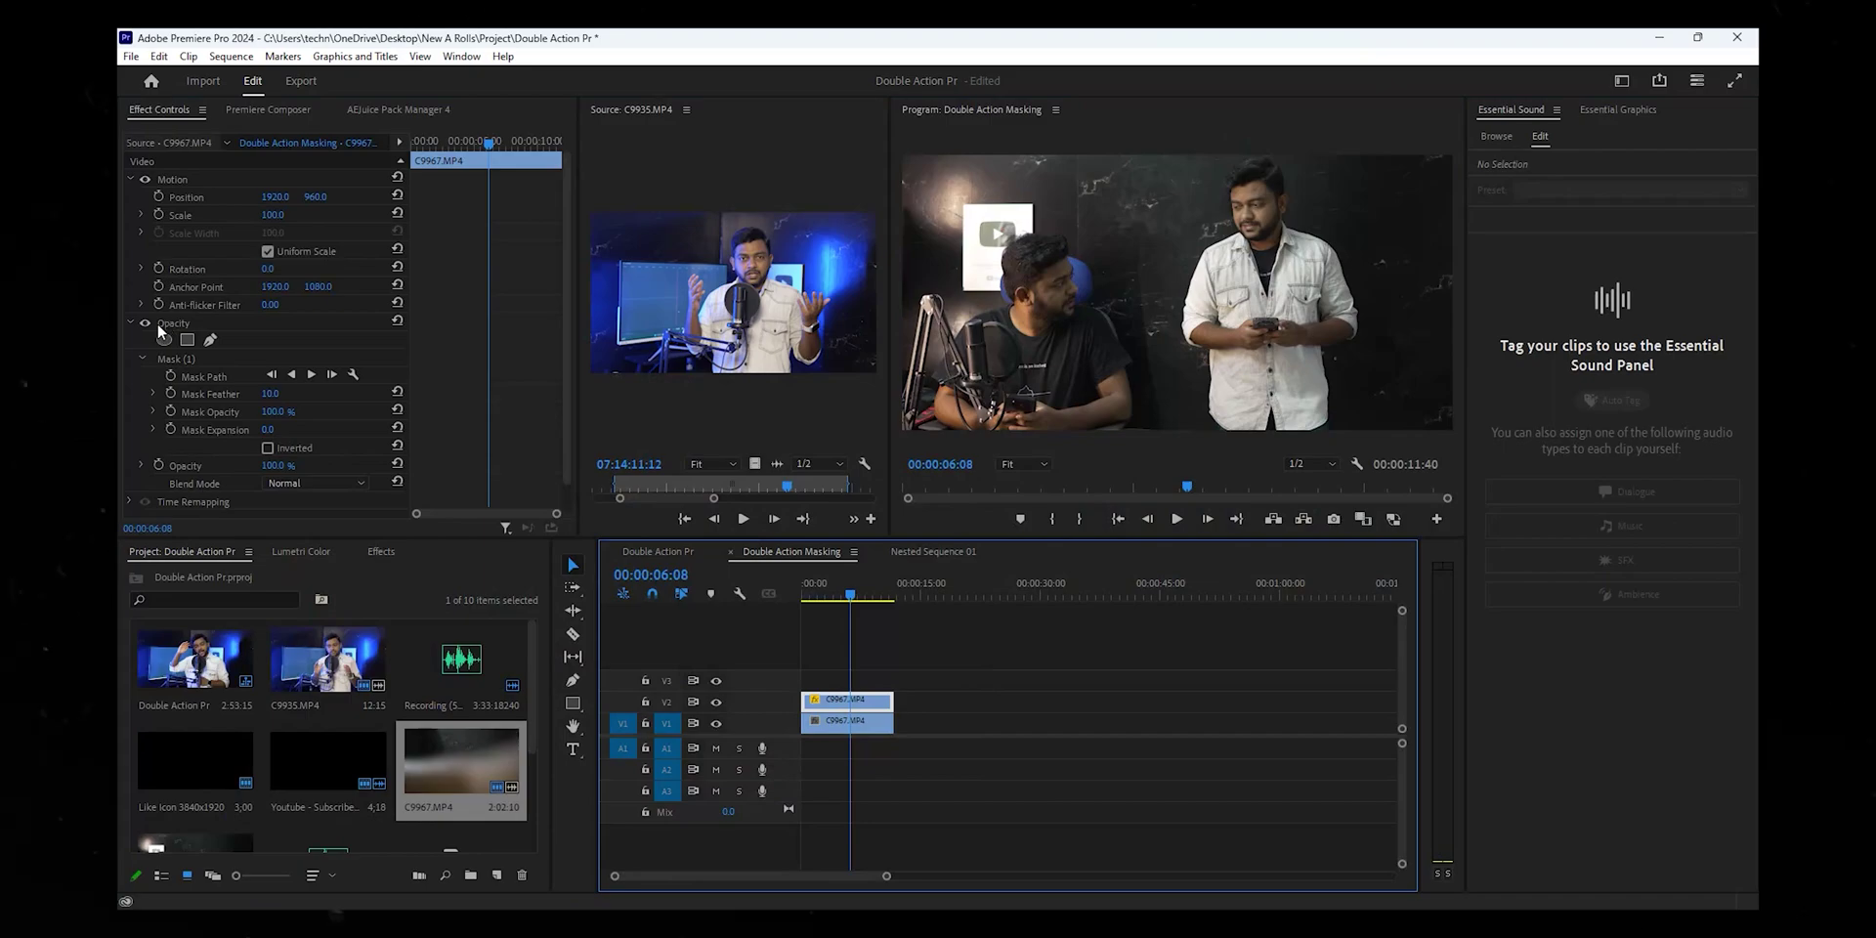
click(195, 358)
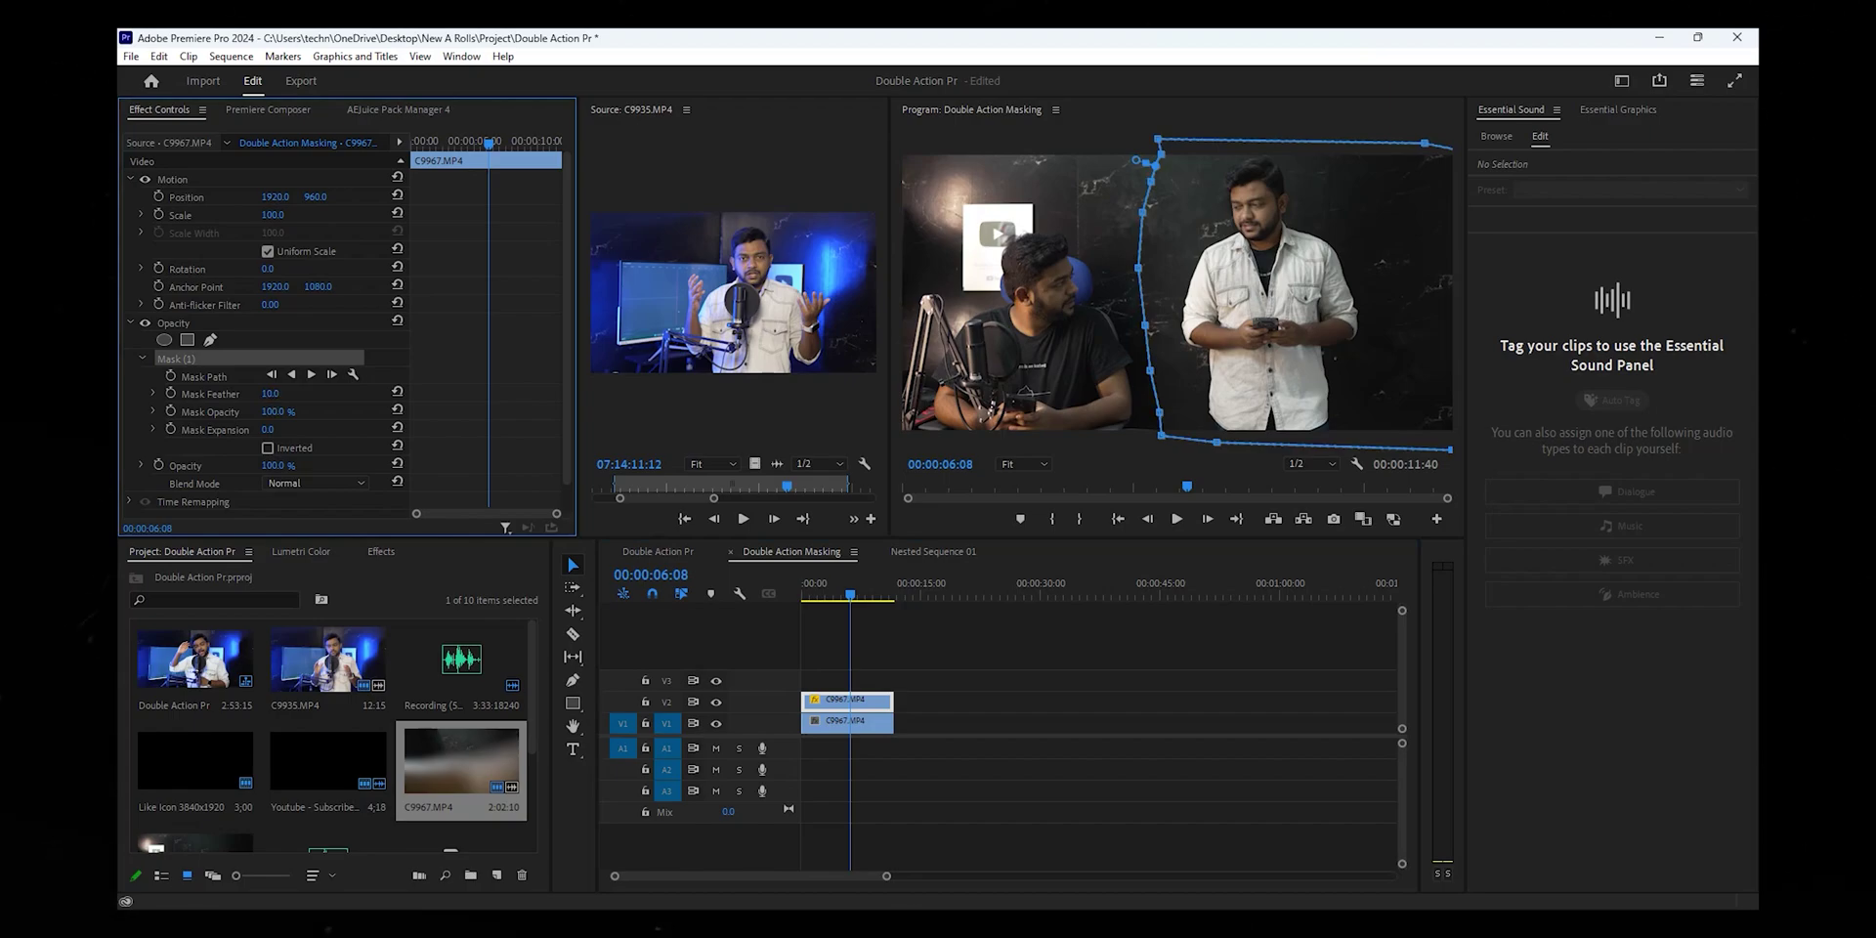
click(1012, 712)
key(Home)
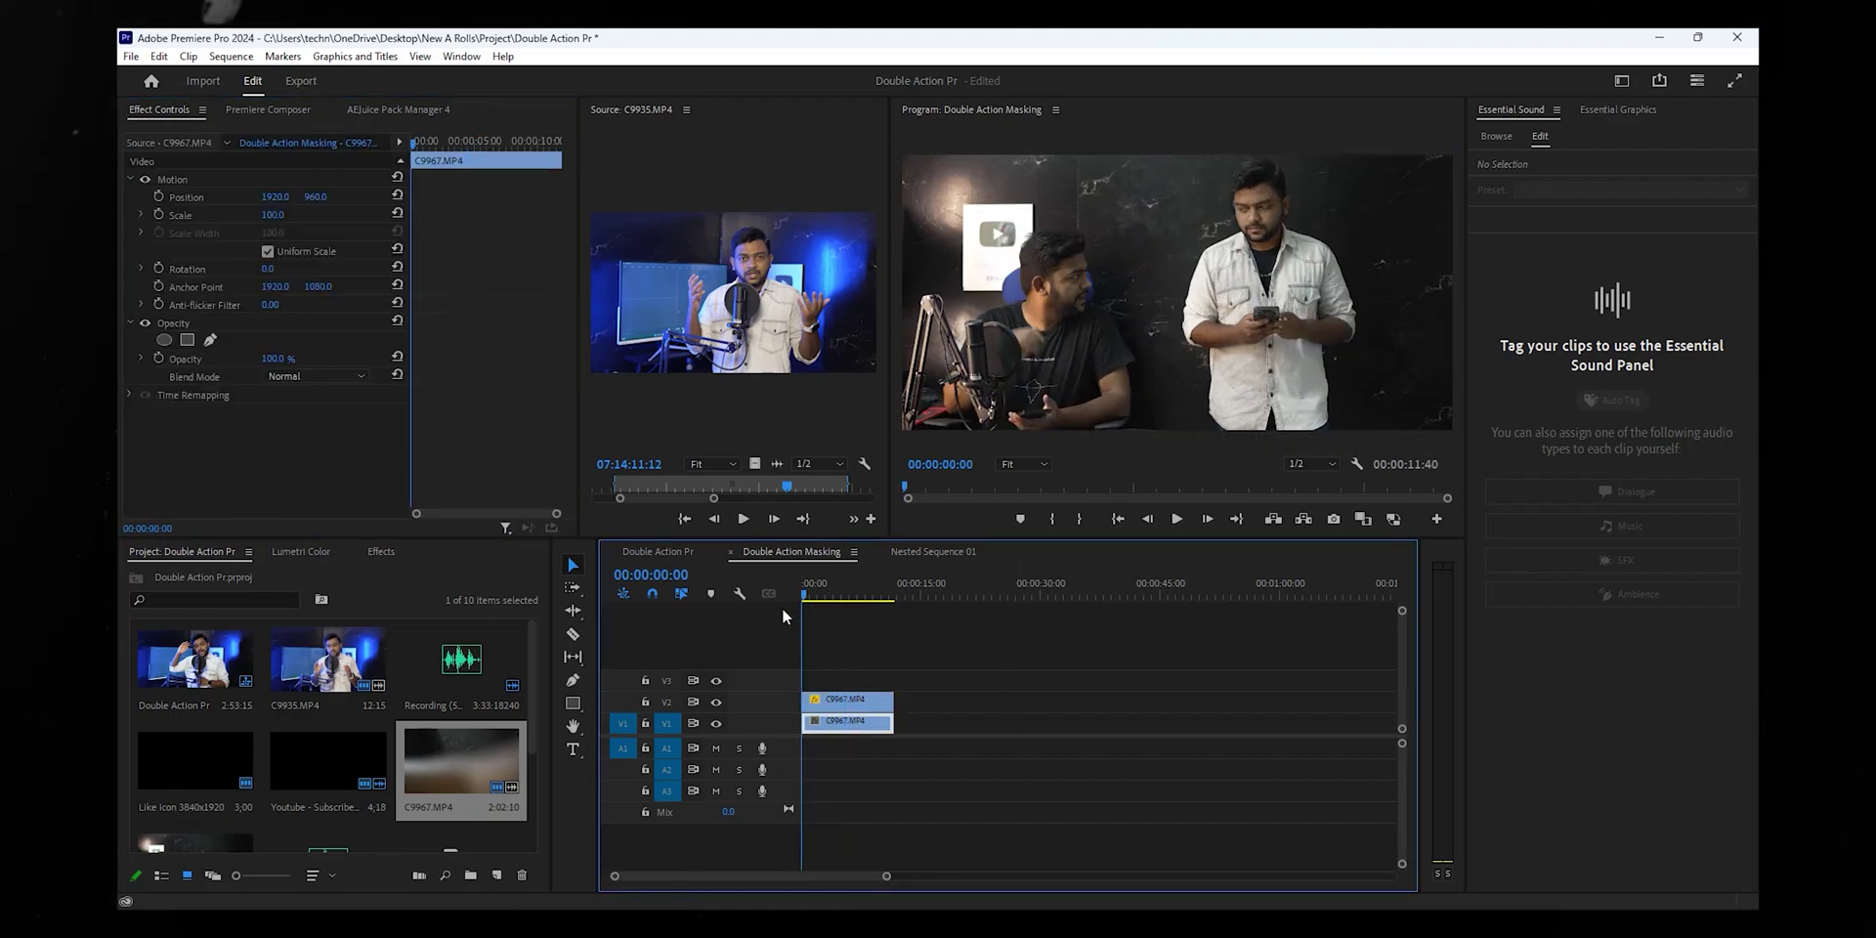
key(space)
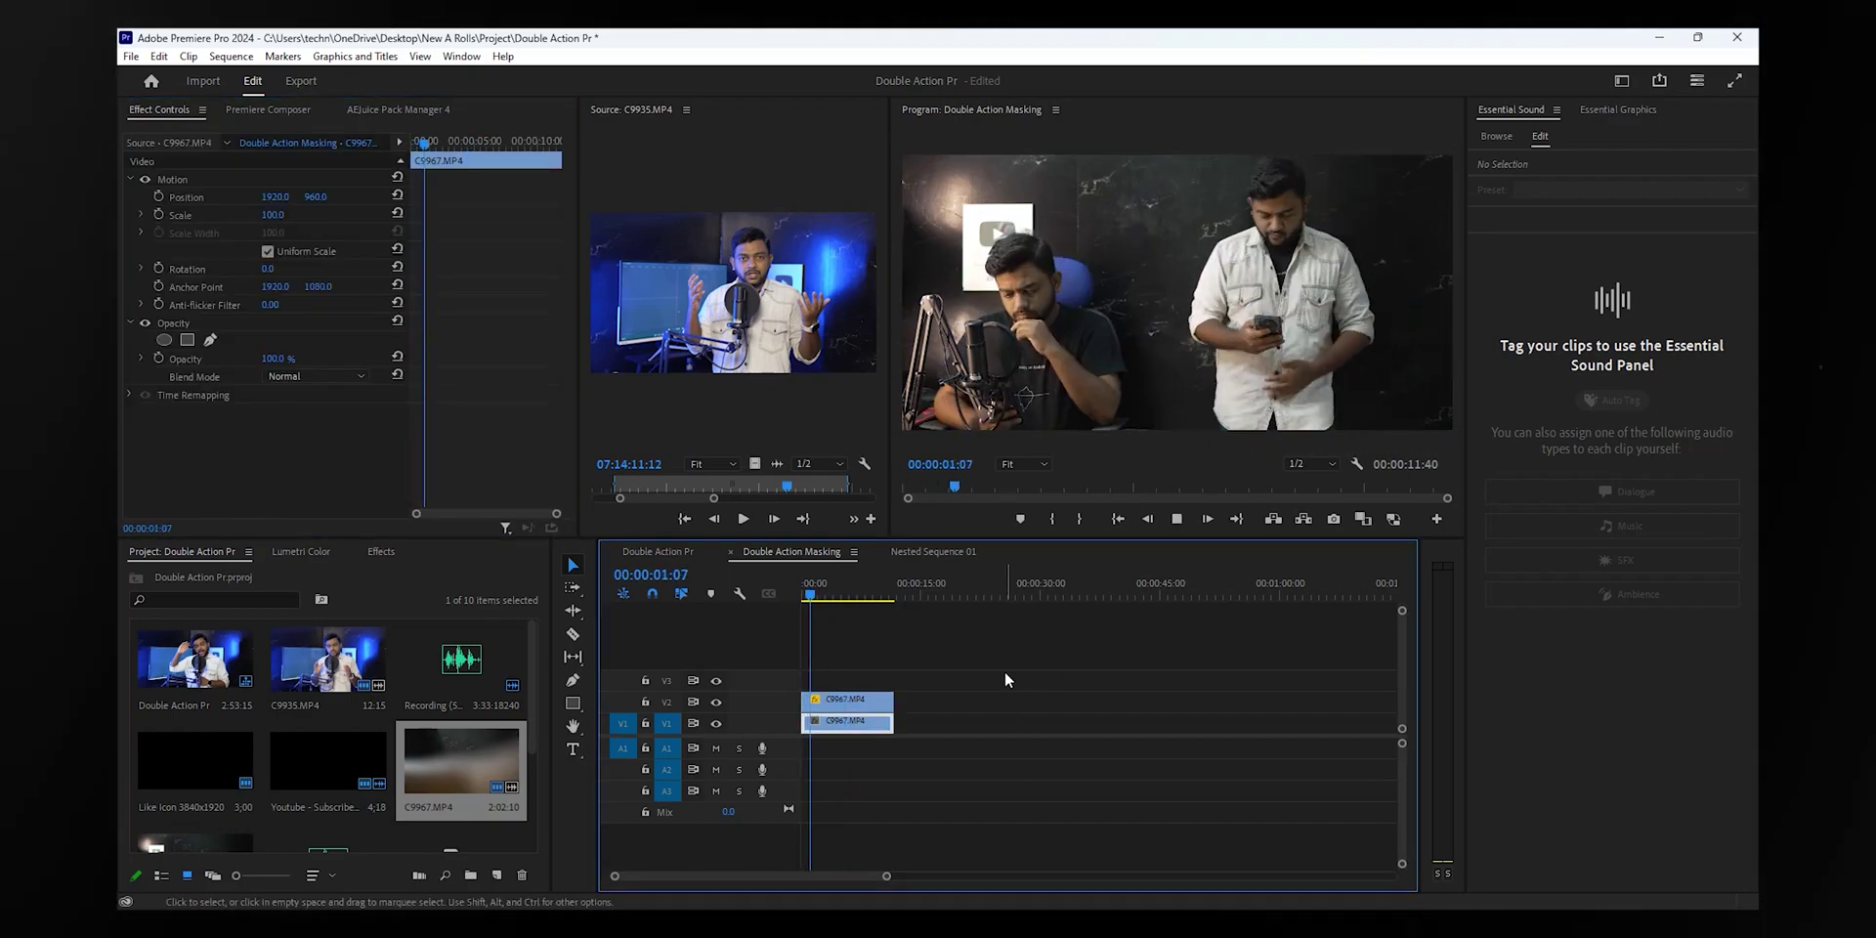
Step: Play the masked composite in the Double Action Masking sequence from the start and stop partway to check it
drag(940, 643, 879, 727)
key(Home)
key(space)
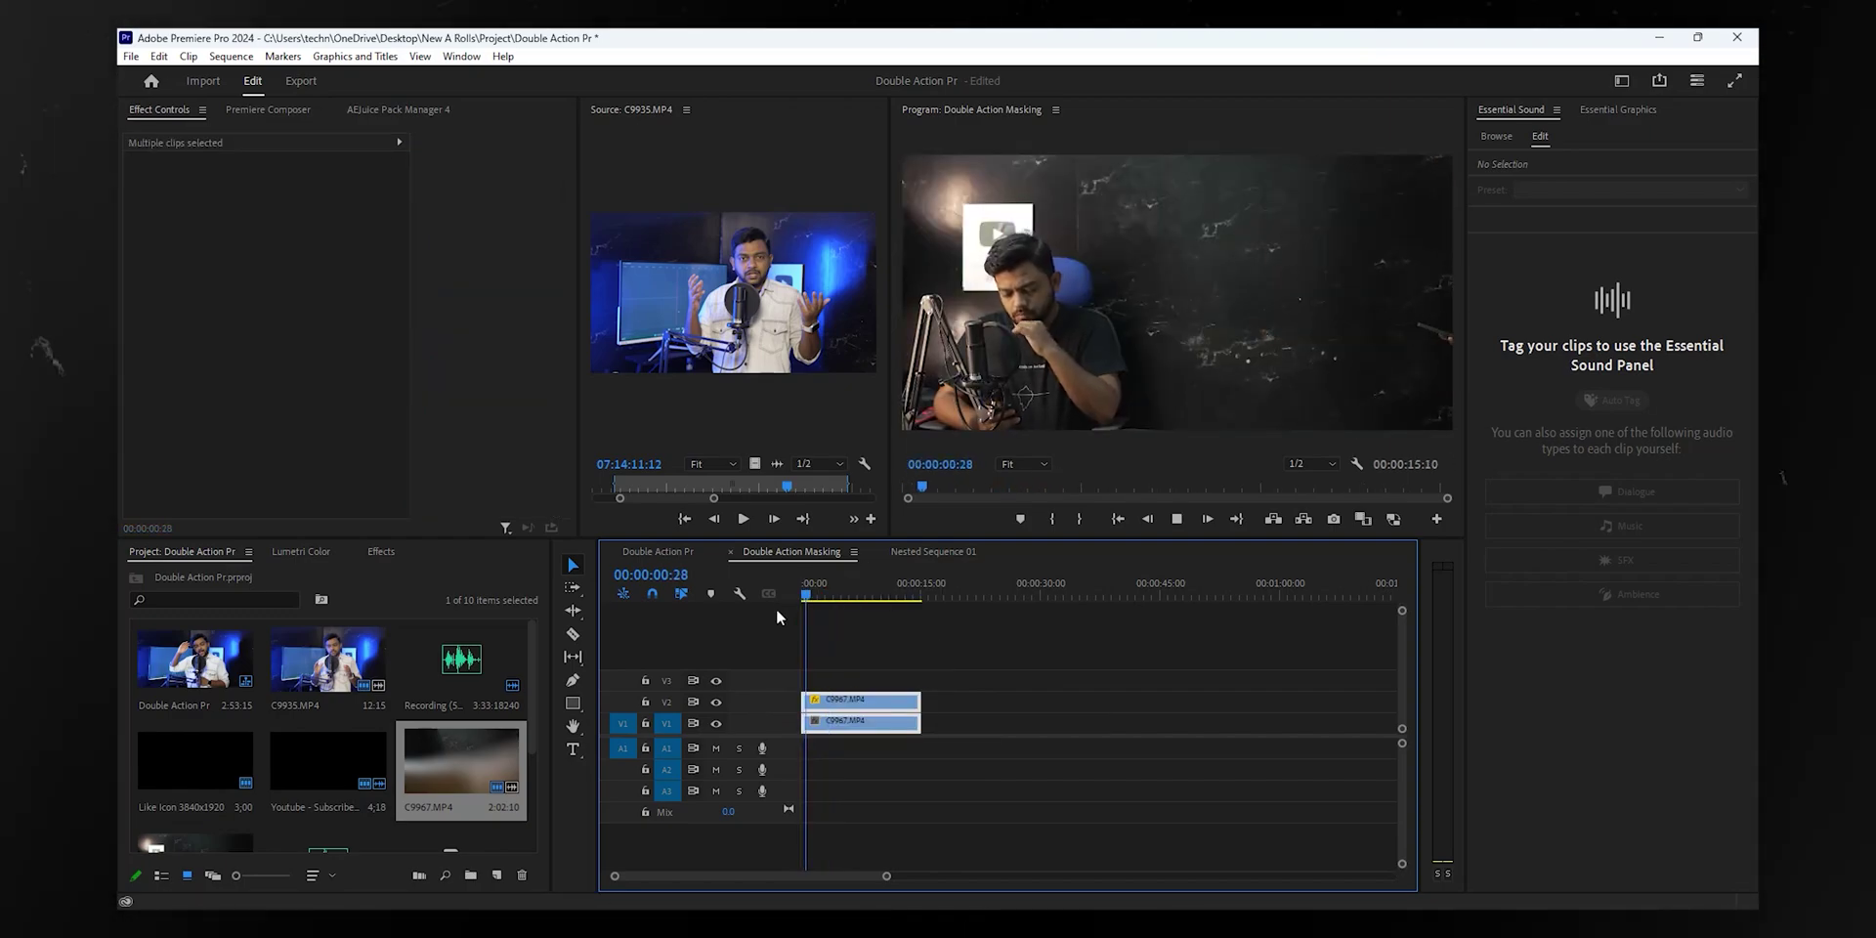
click(905, 653)
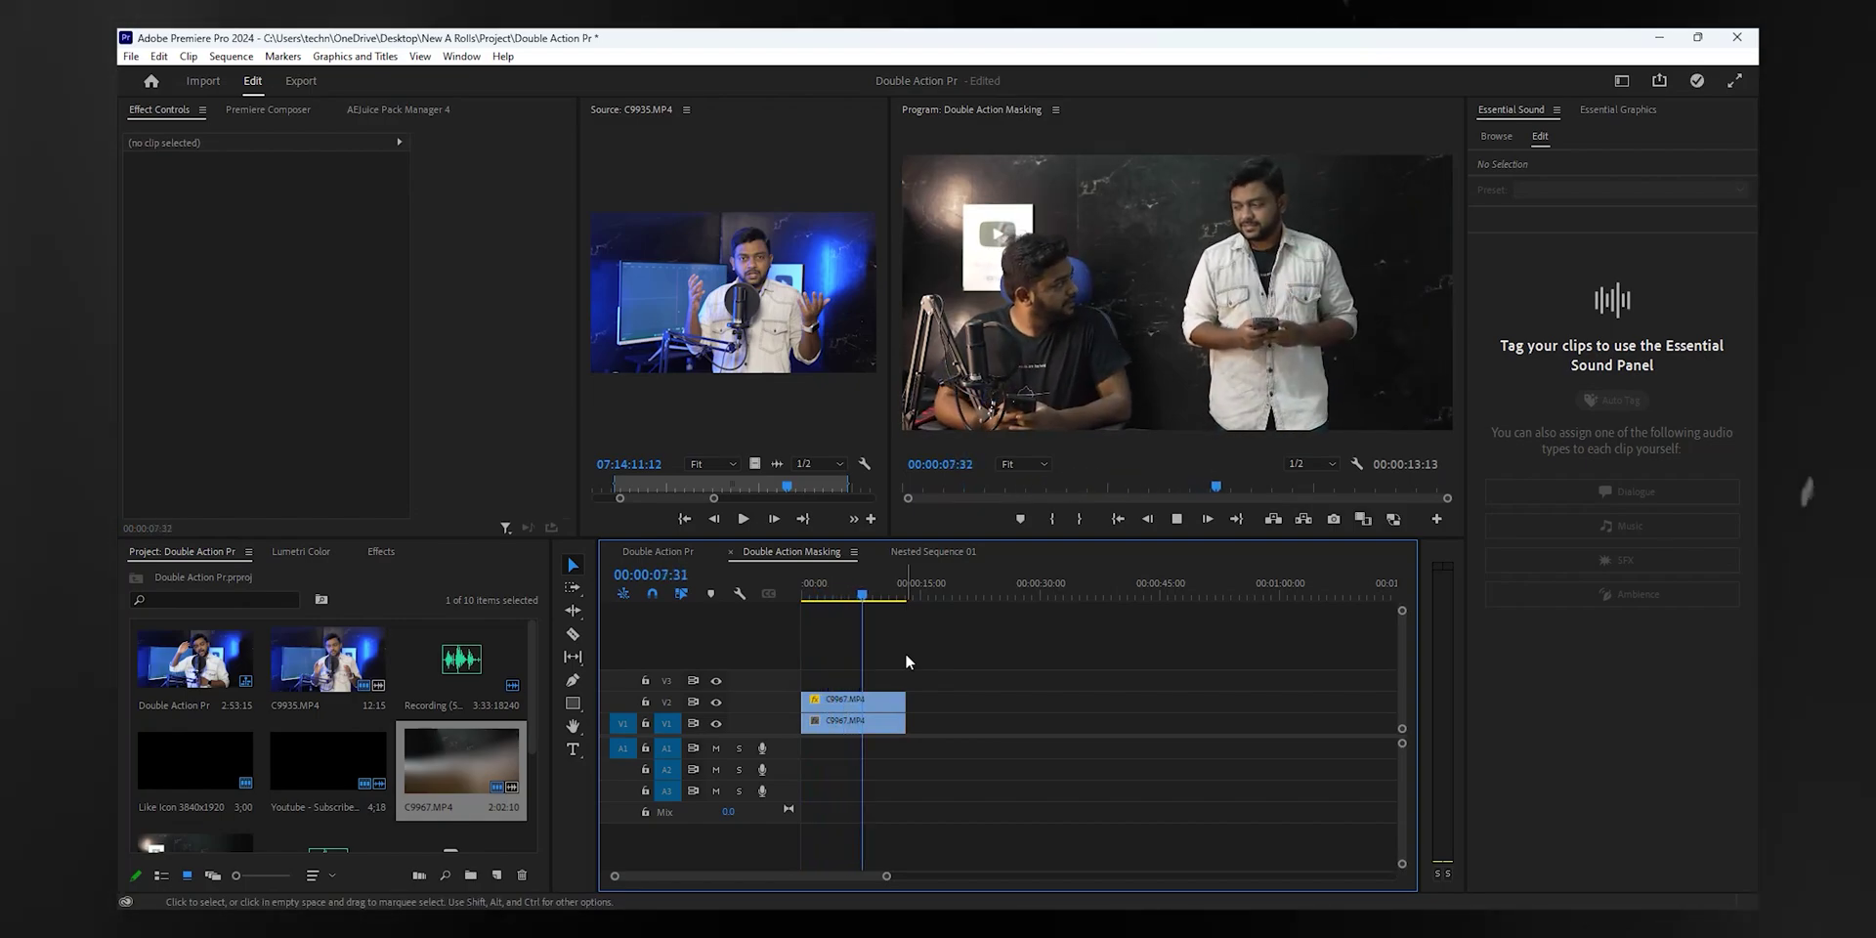
key(space)
key(d)
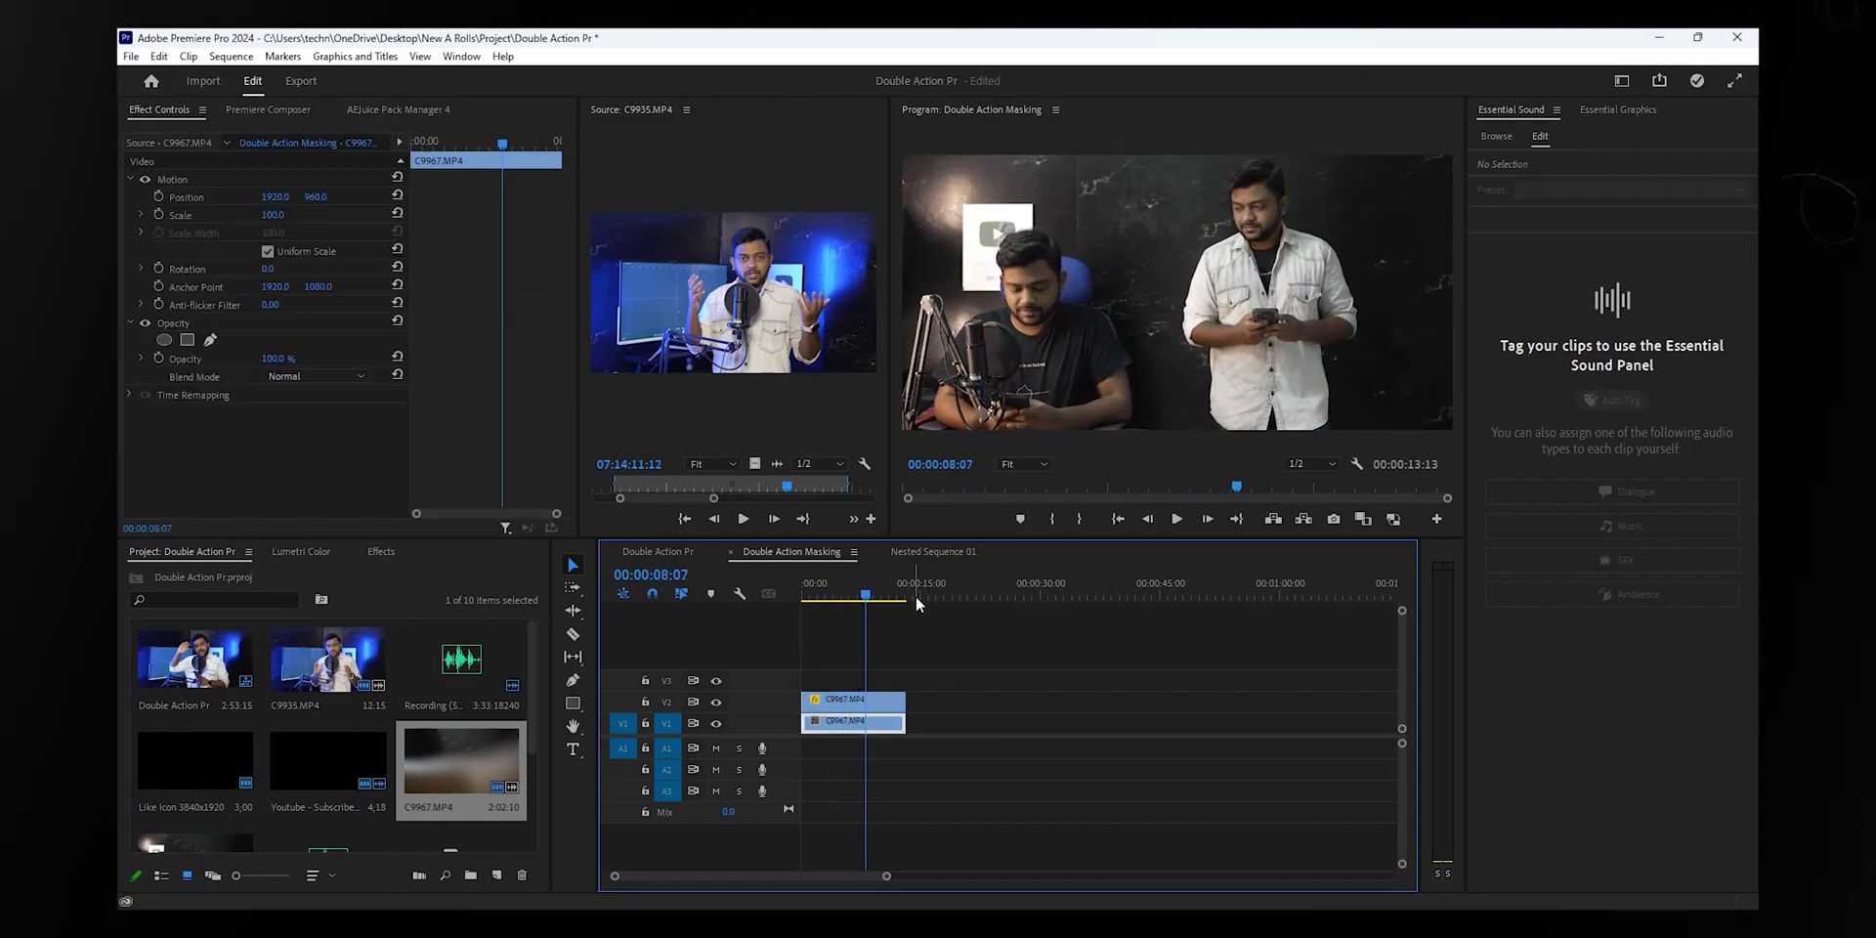
Step: Switch to the Double Action Pr sequence and play the start of its Nested Sequence 01 clip for reference
click(657, 551)
click(1034, 598)
key(space)
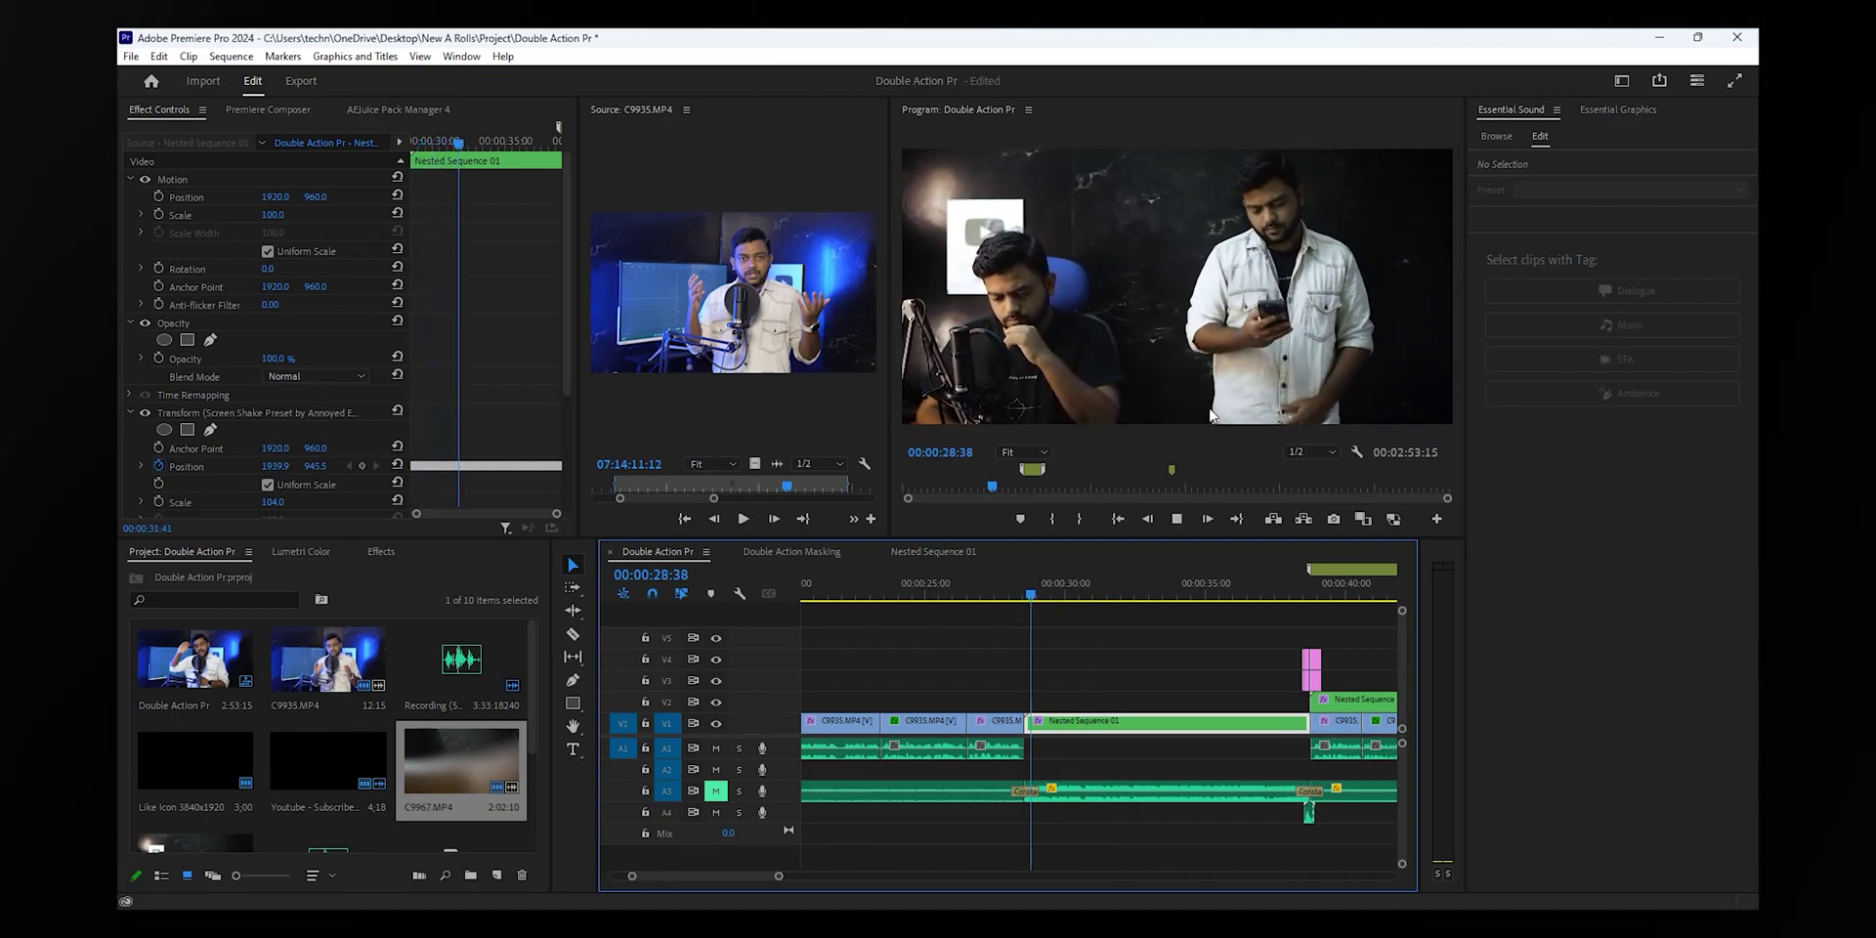
key(space)
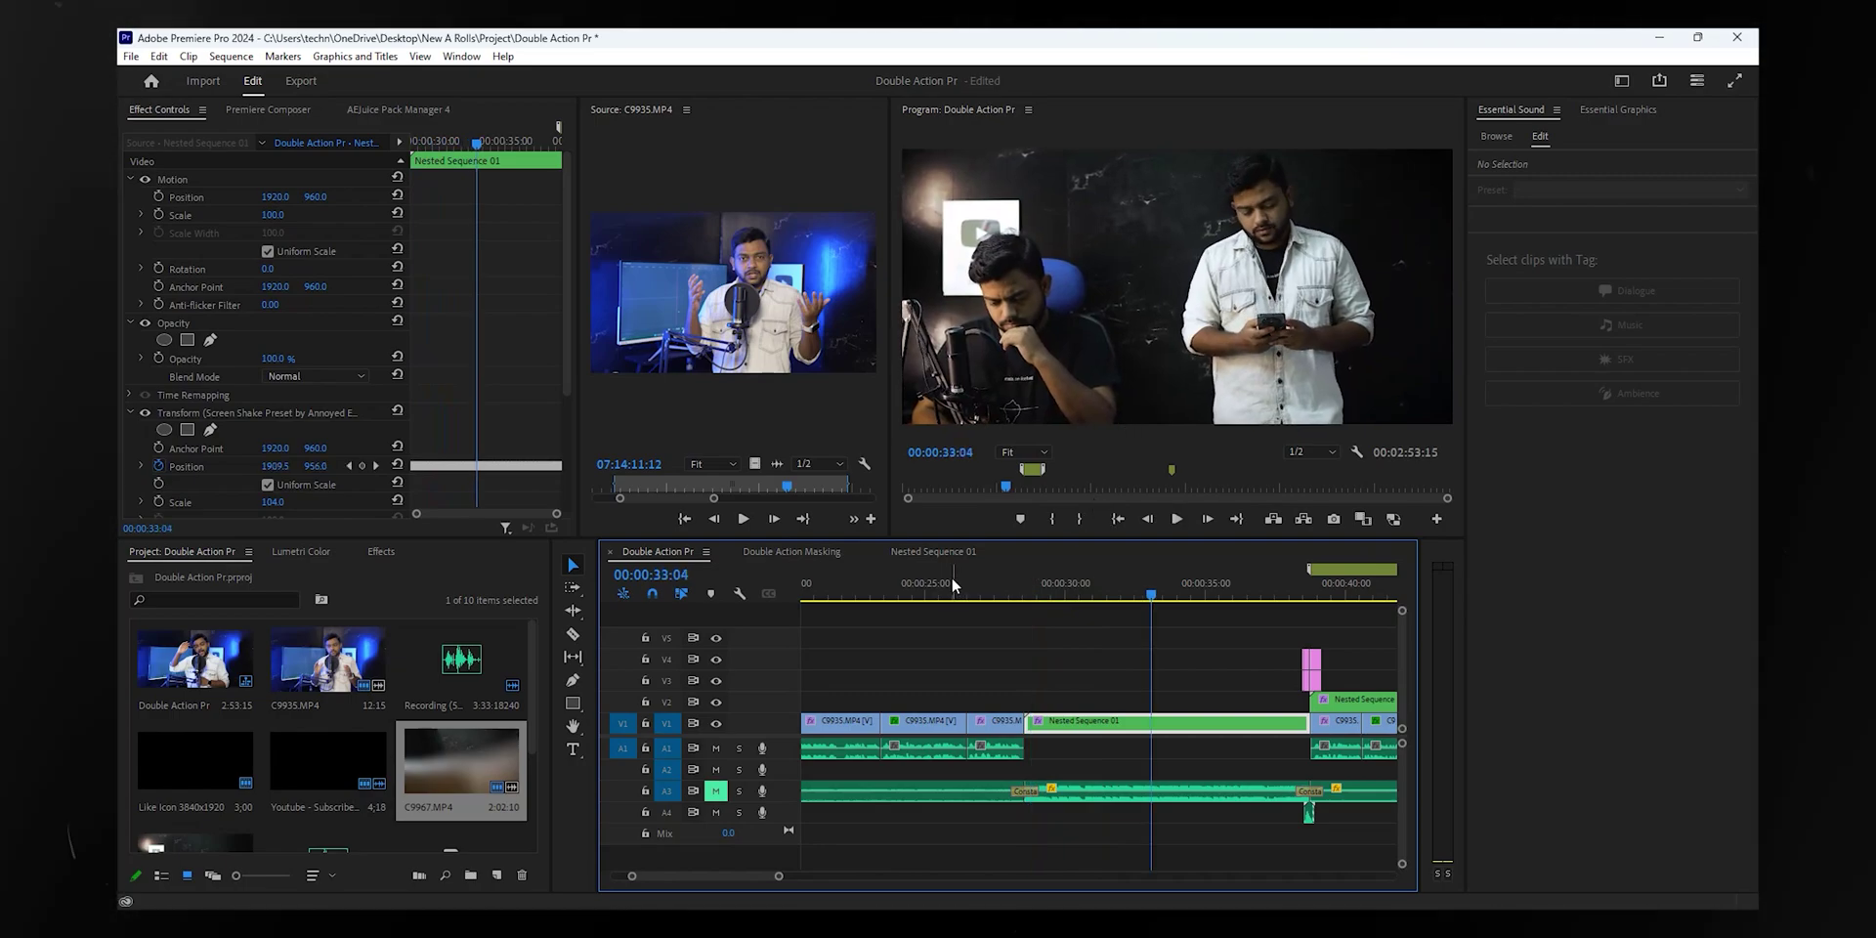
Step: Nest the two stacked C9967.MP4 clips in the Double Action Masking sequence, keeping the default name
click(803, 544)
drag(850, 592, 862, 759)
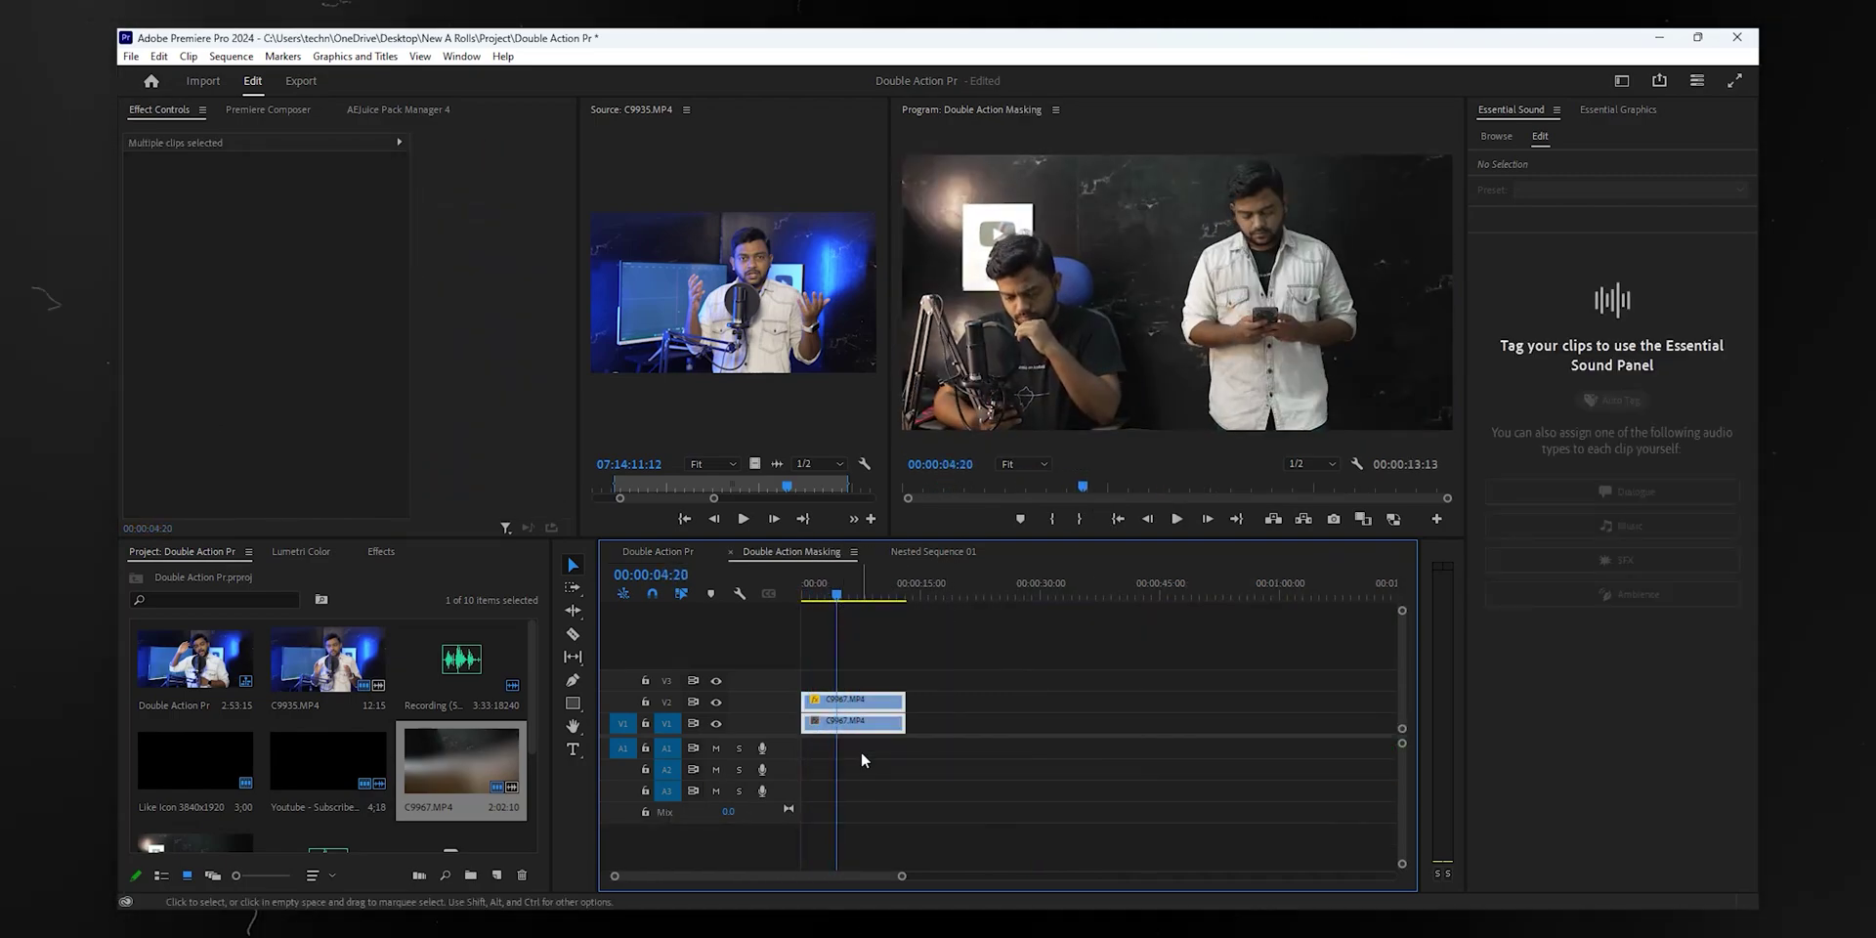
right_click(857, 703)
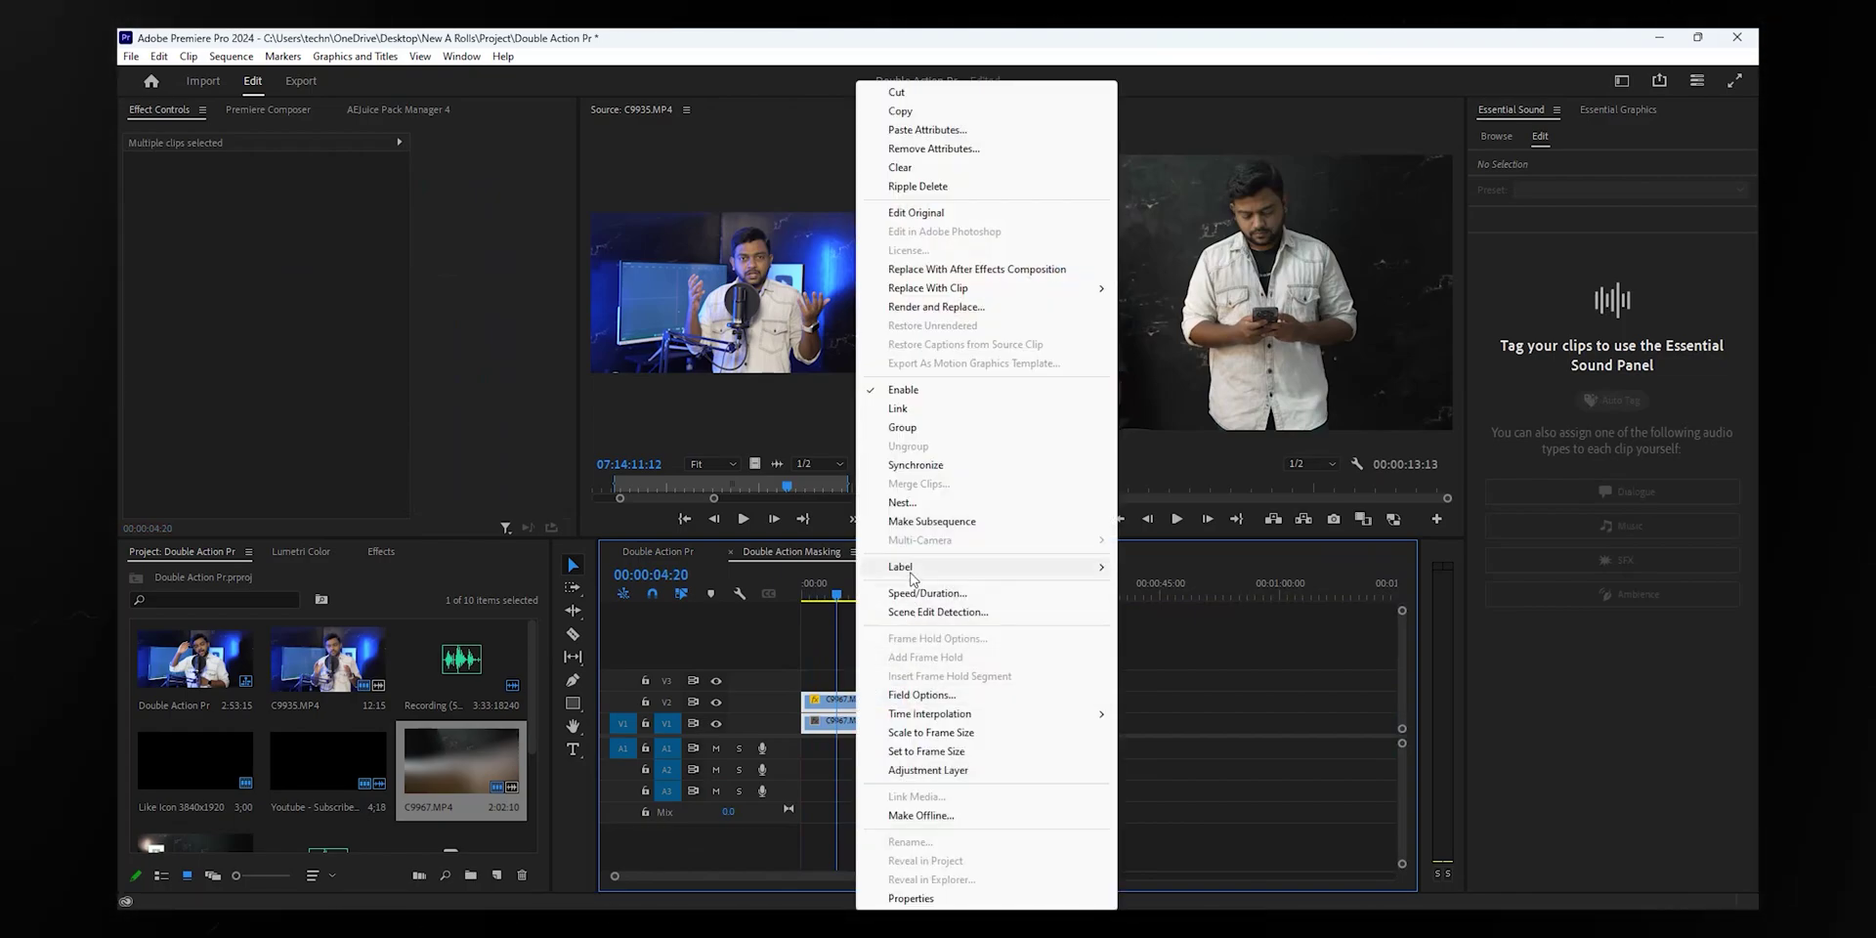
click(900, 502)
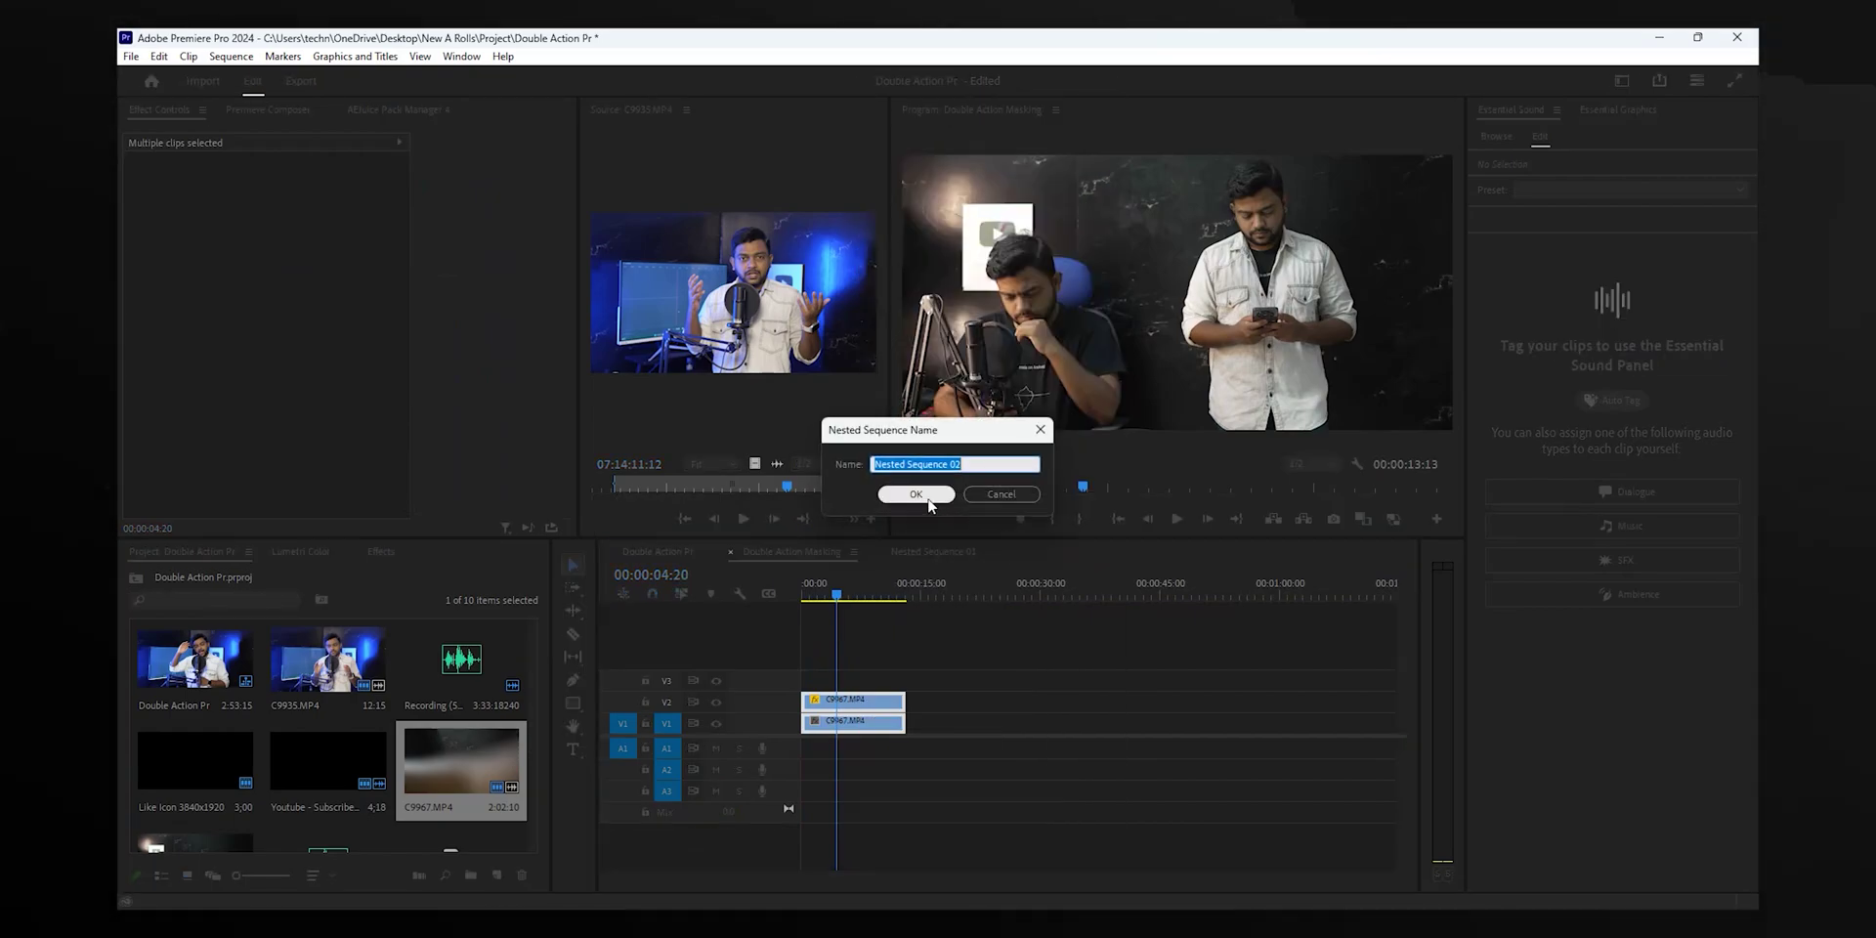
click(894, 502)
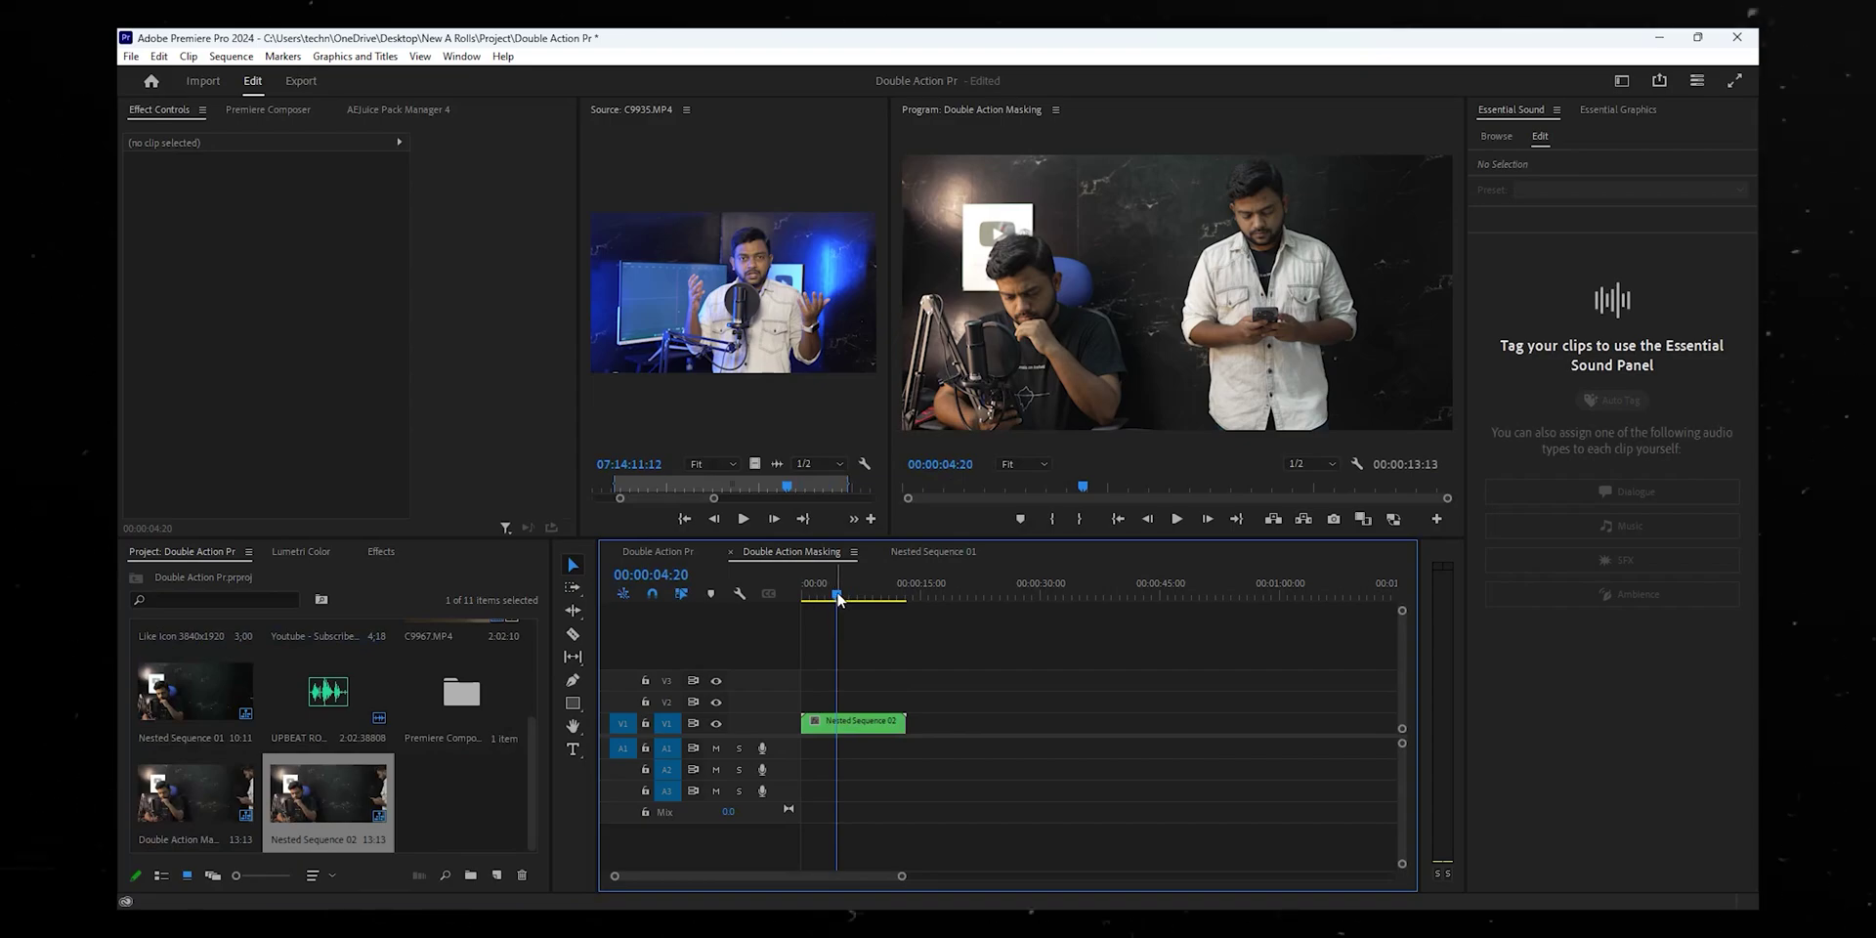
Step: Apply the Studio Preset New colour preset to the nested clip and scrub through the graded result
mouse_move(838, 599)
mouse_down()
mouse_move(812, 602)
mouse_move(865, 607)
mouse_move(812, 624)
mouse_move(871, 622)
mouse_move(807, 631)
mouse_move(836, 627)
mouse_up()
key(shift+7)
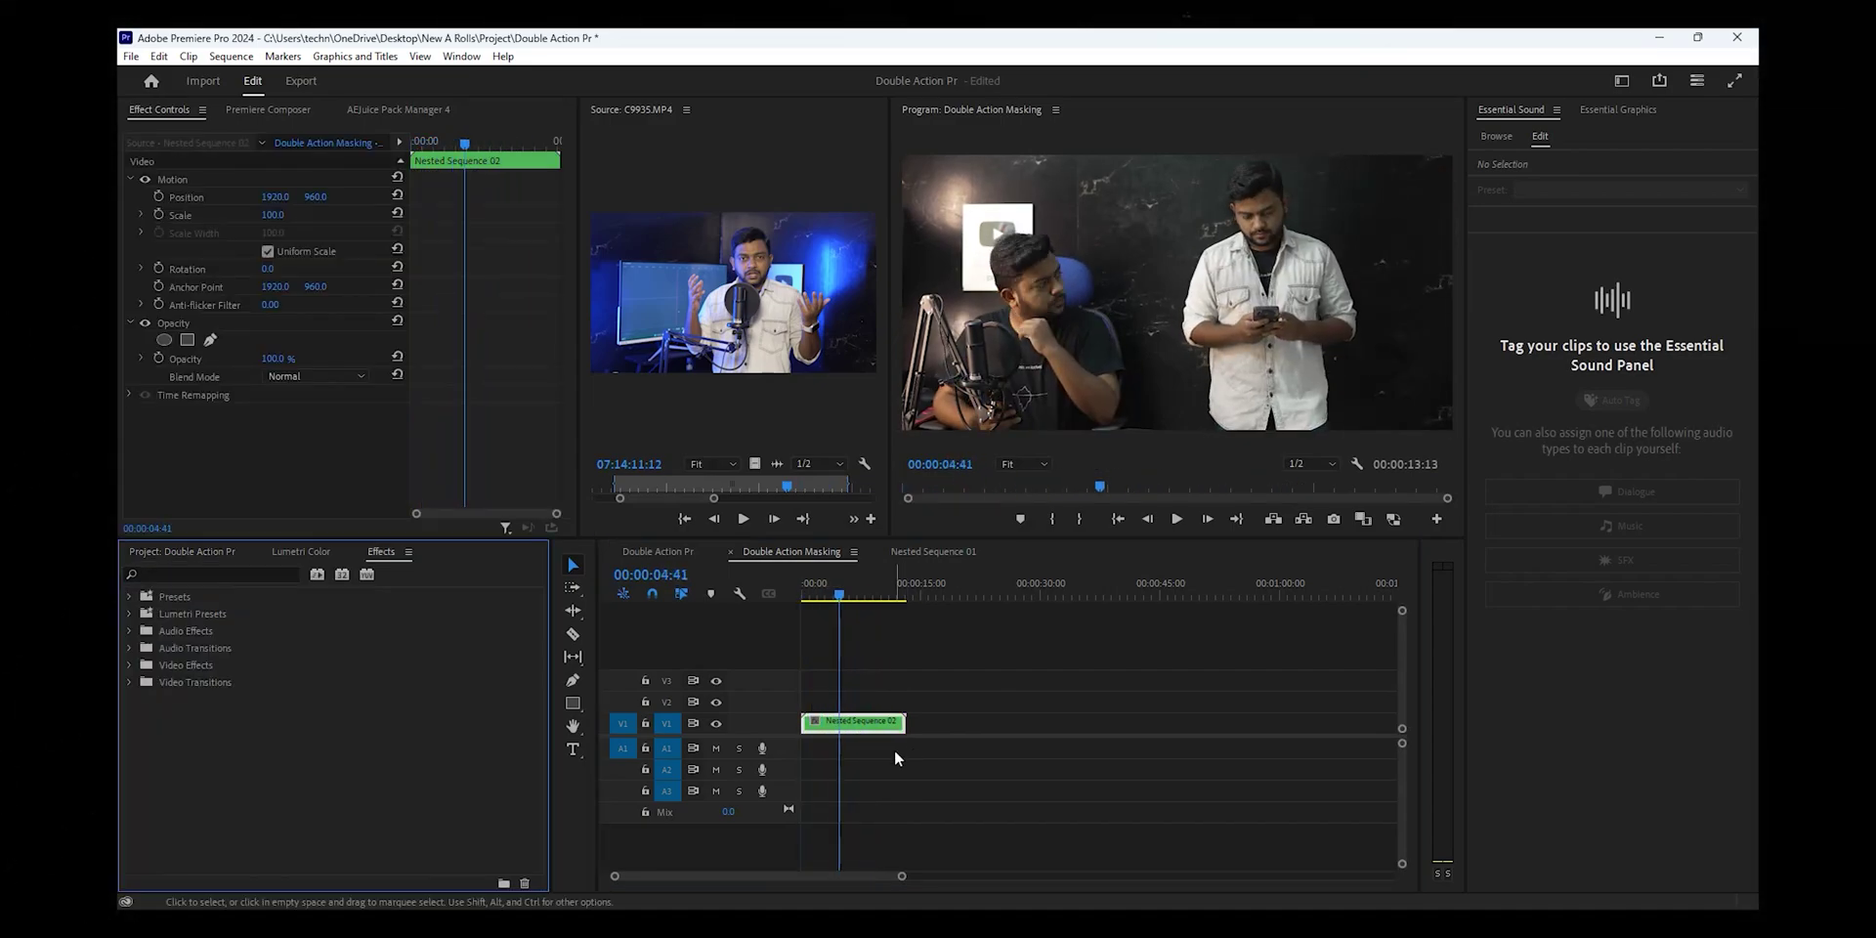
click(129, 596)
scroll(273, 758, down, 5)
scroll(272, 756, down, 5)
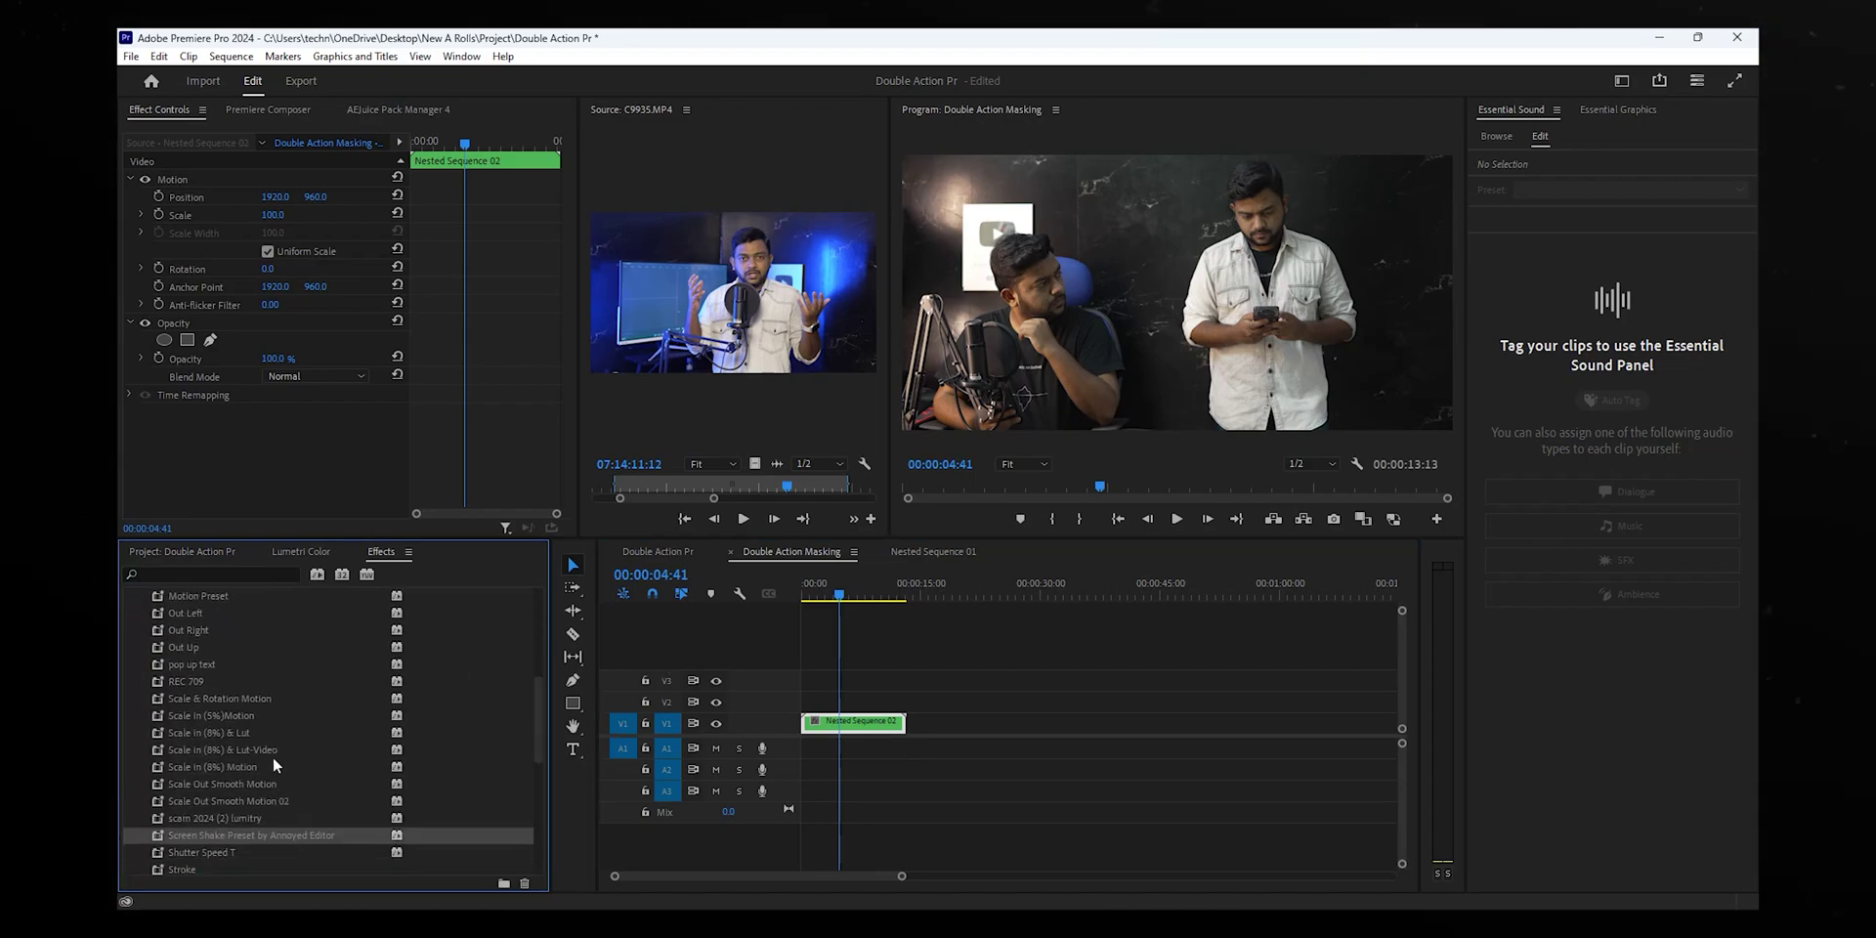
drag(215, 699, 831, 723)
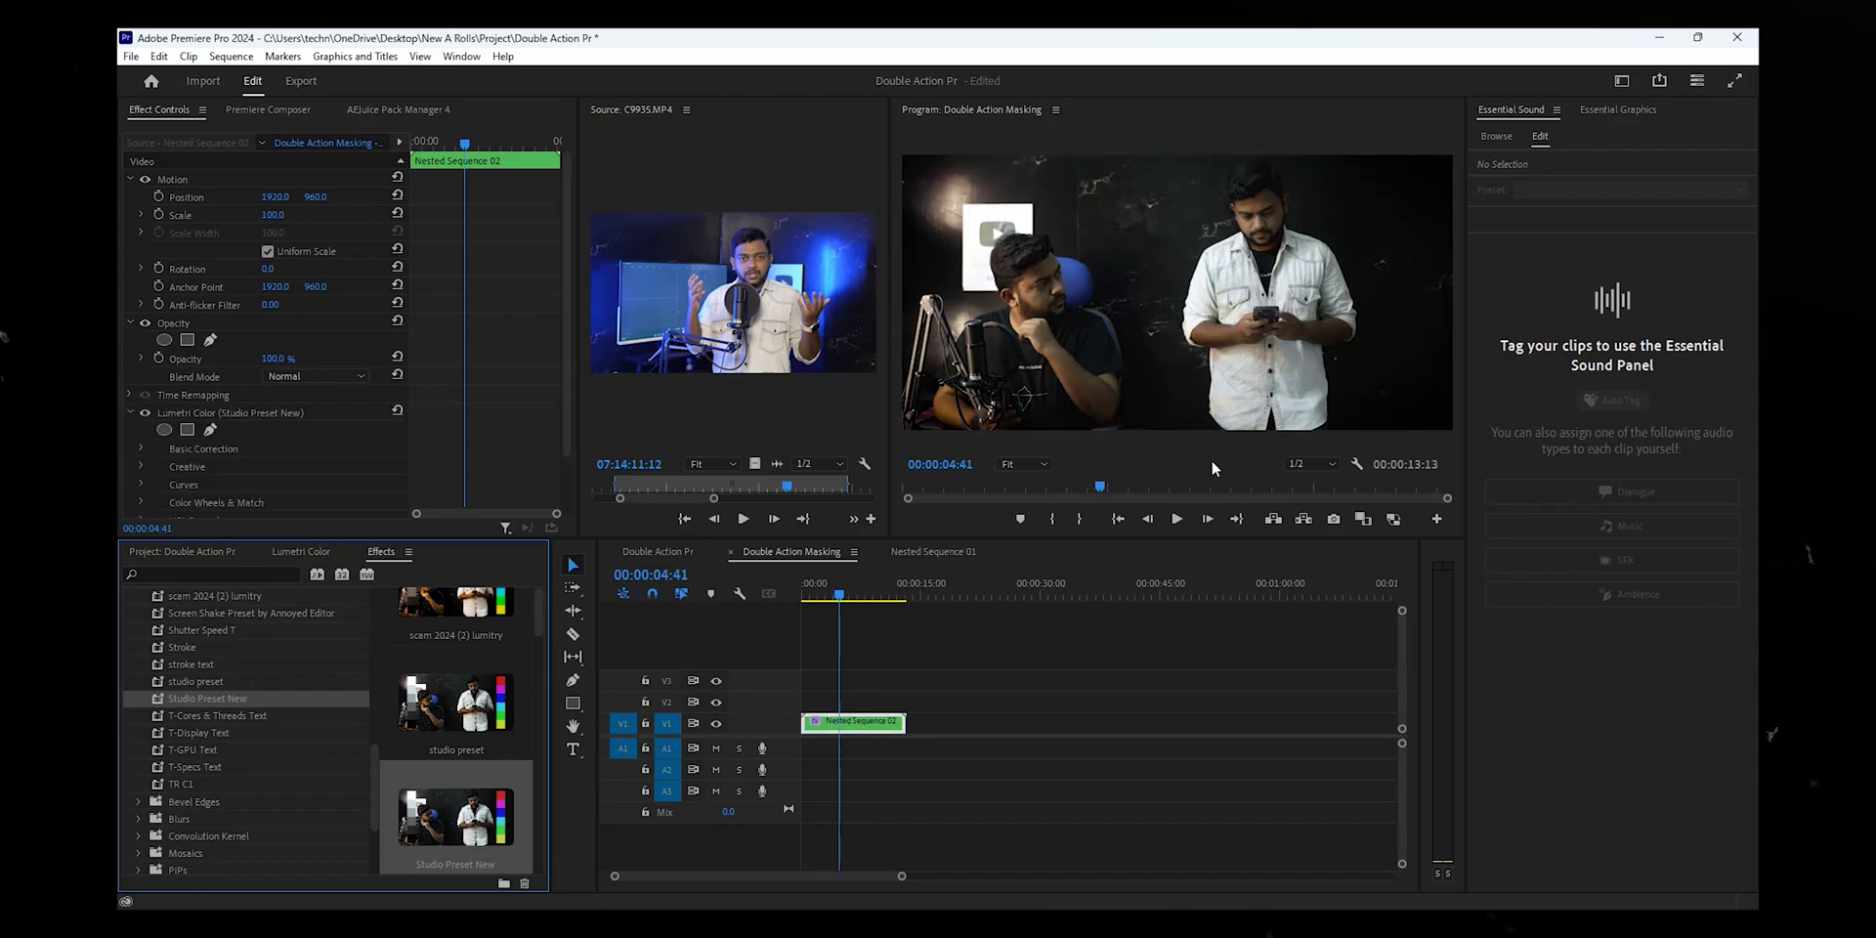
drag(818, 596, 846, 600)
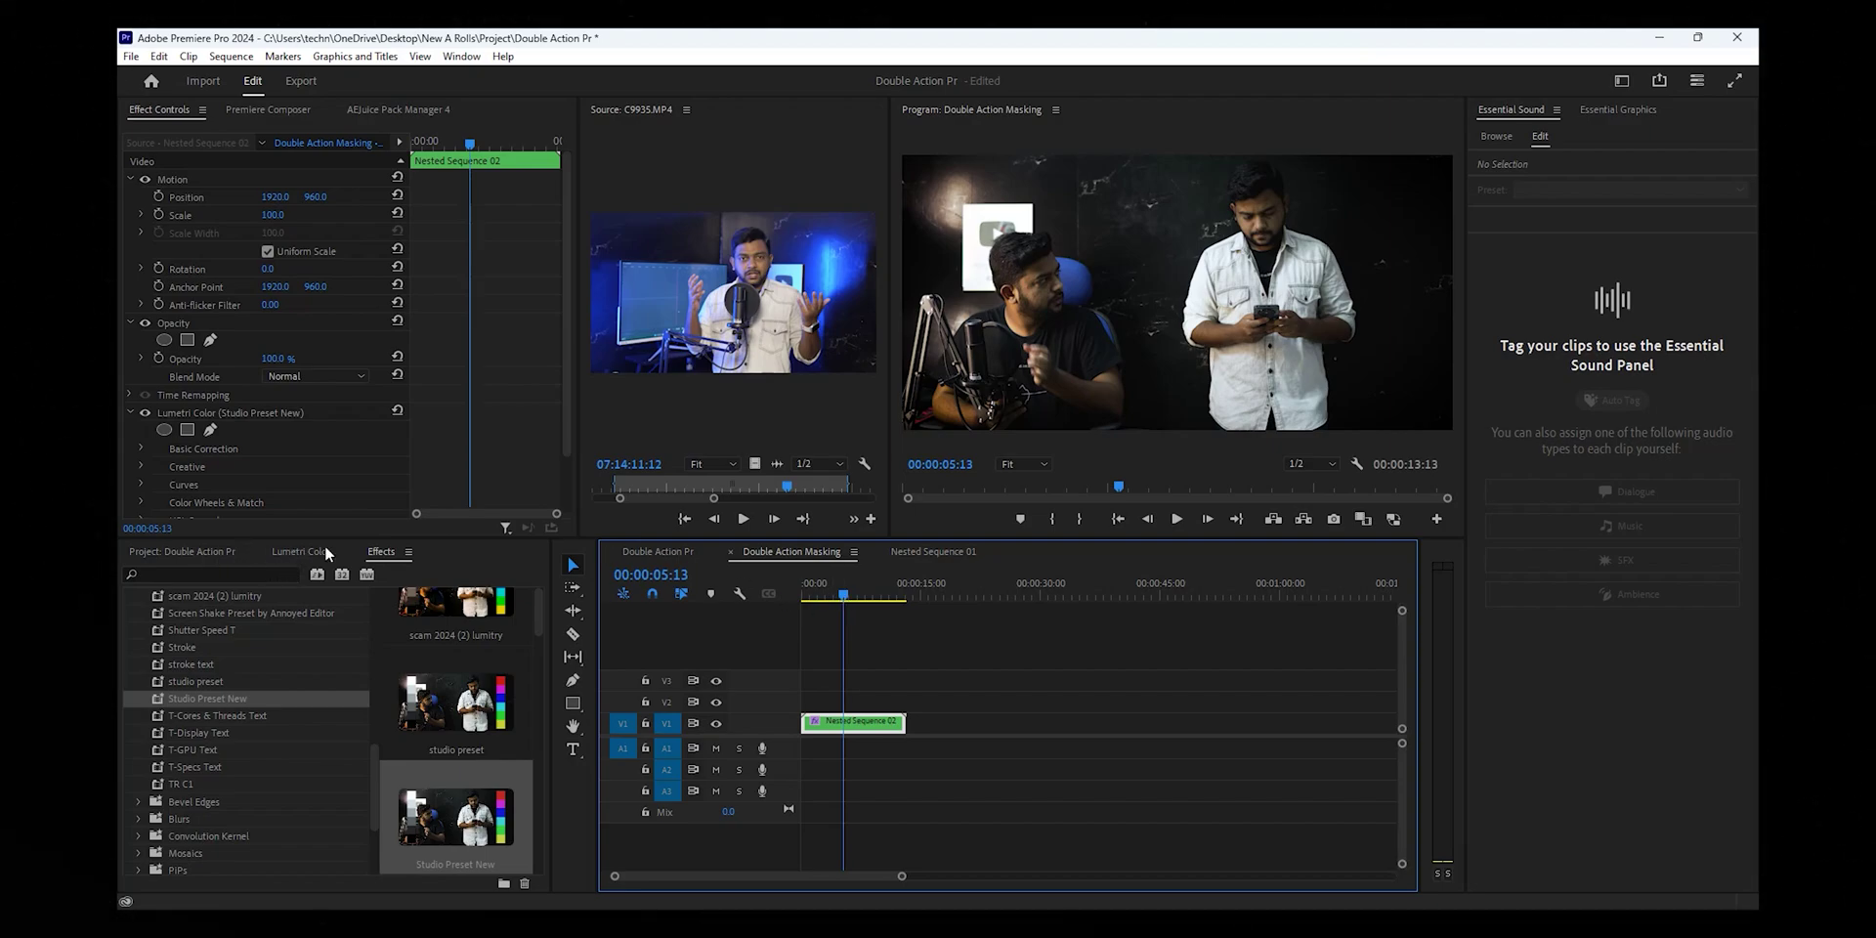
Step: Import the Screen Shake preset file from the Downloads folder into the effect presets
click(409, 552)
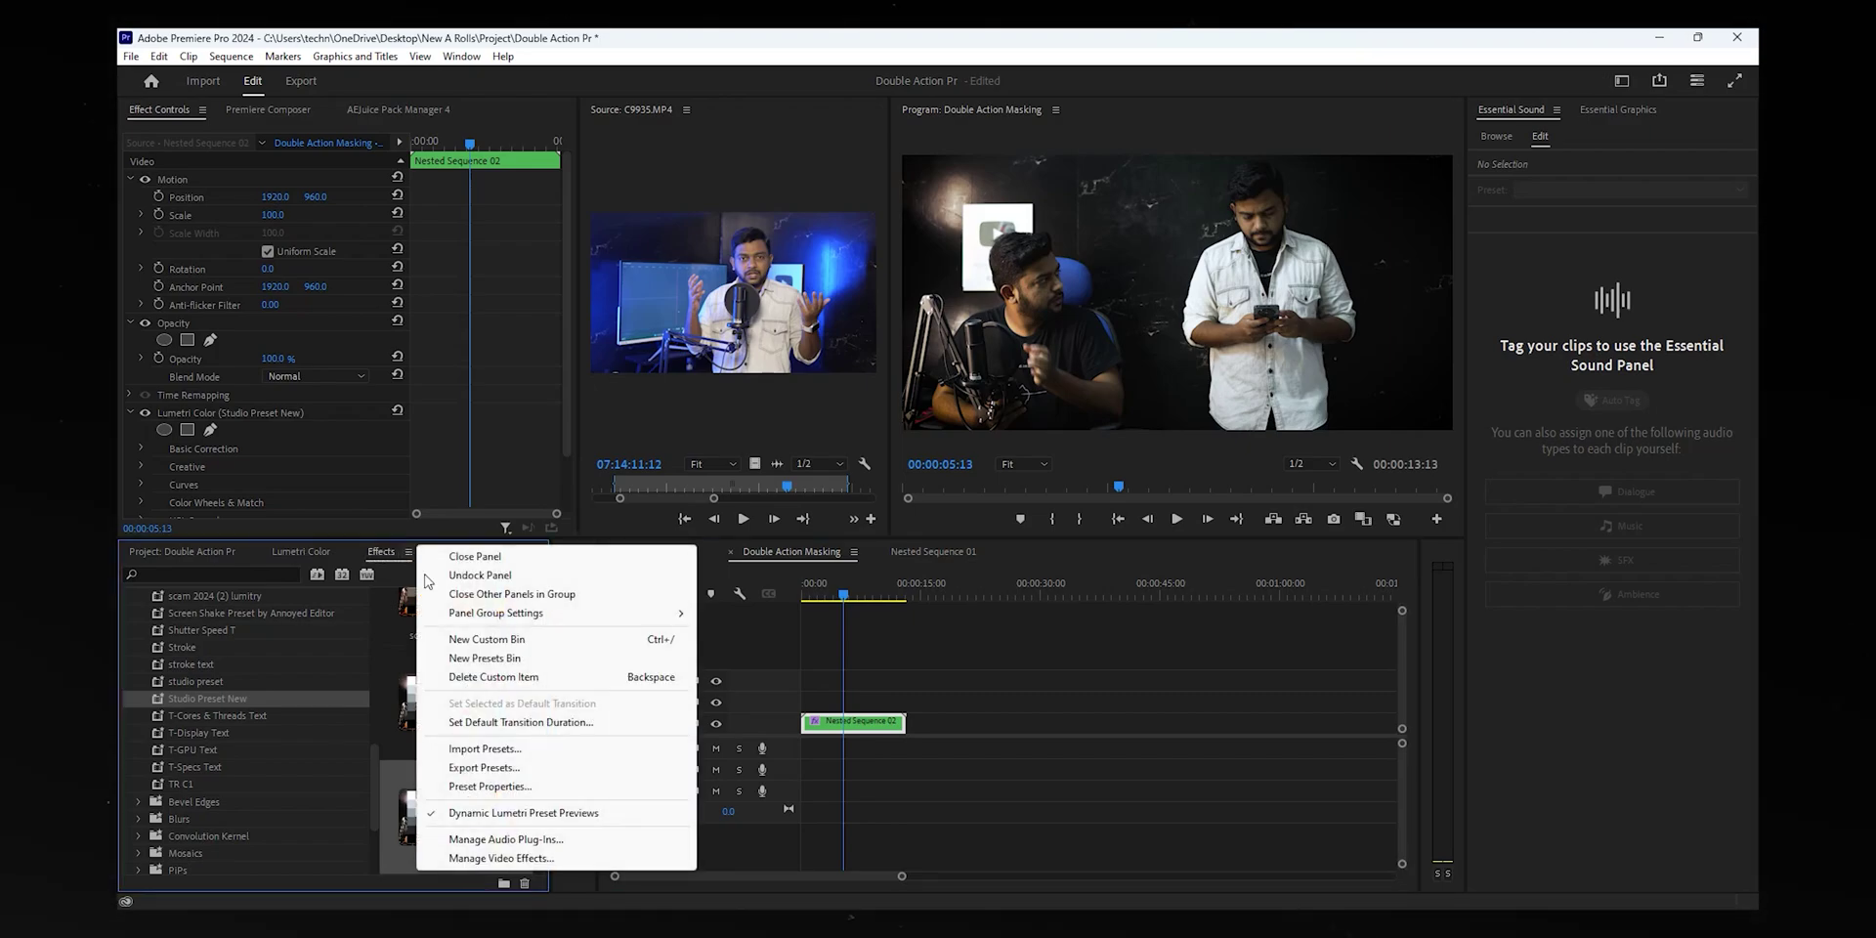
click(523, 748)
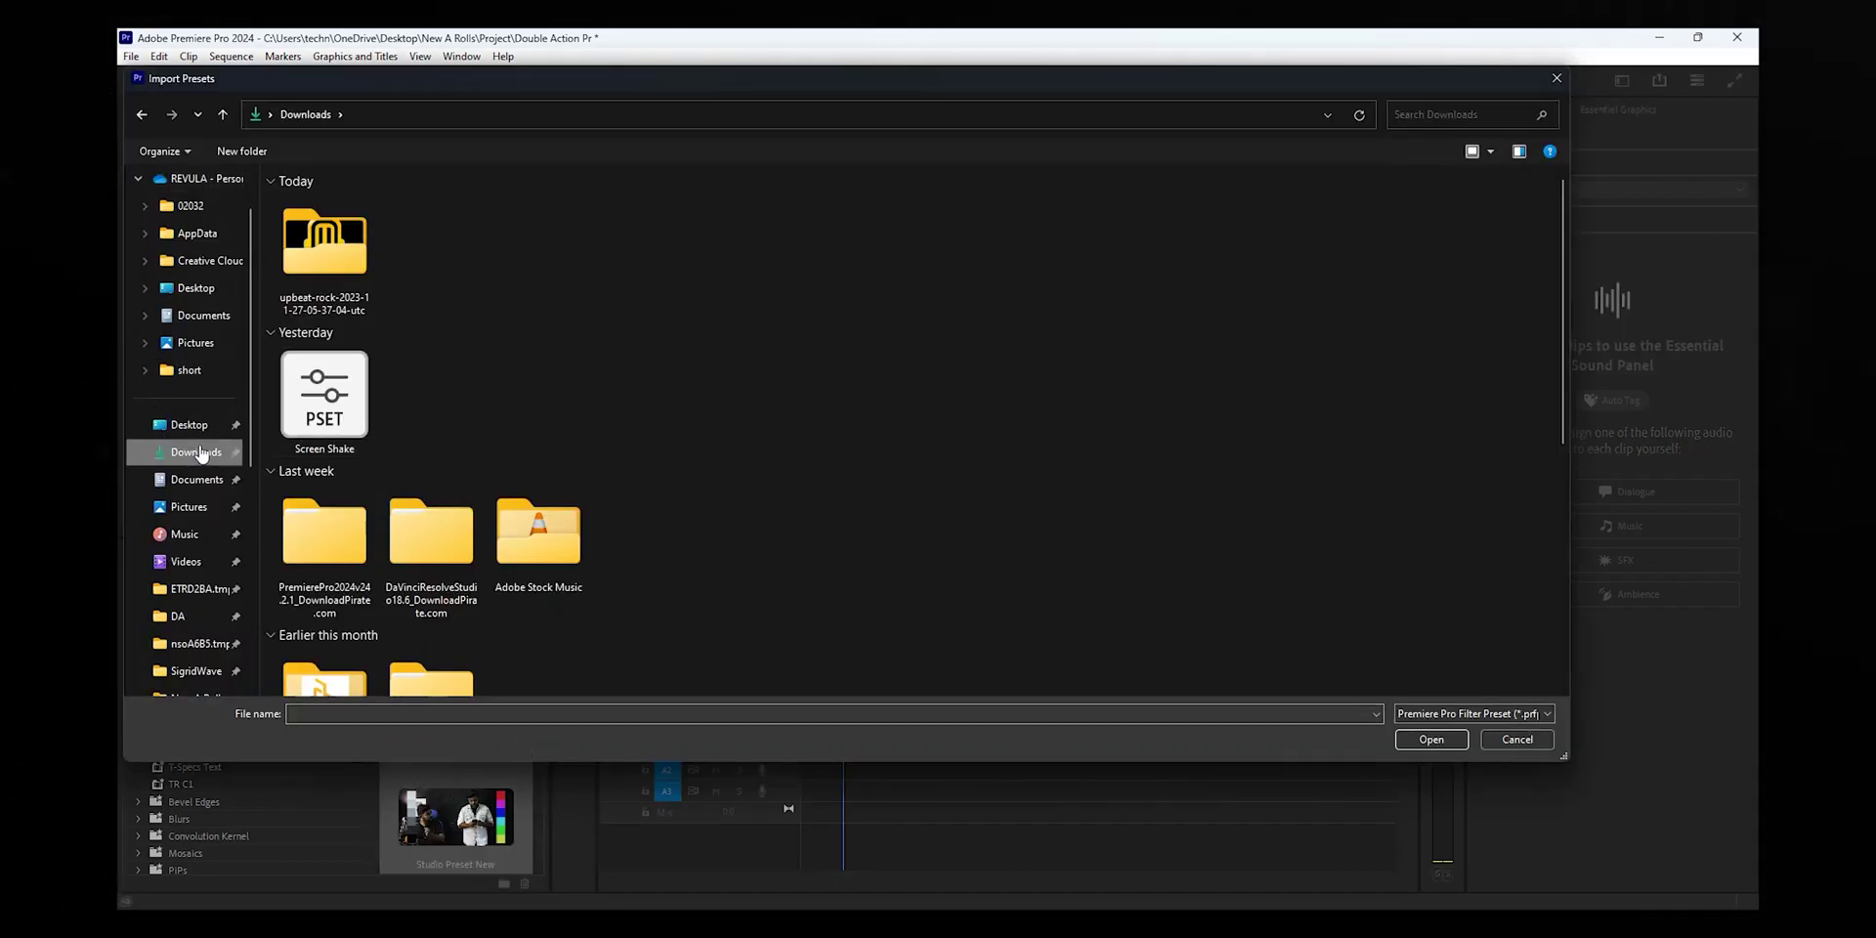
click(329, 426)
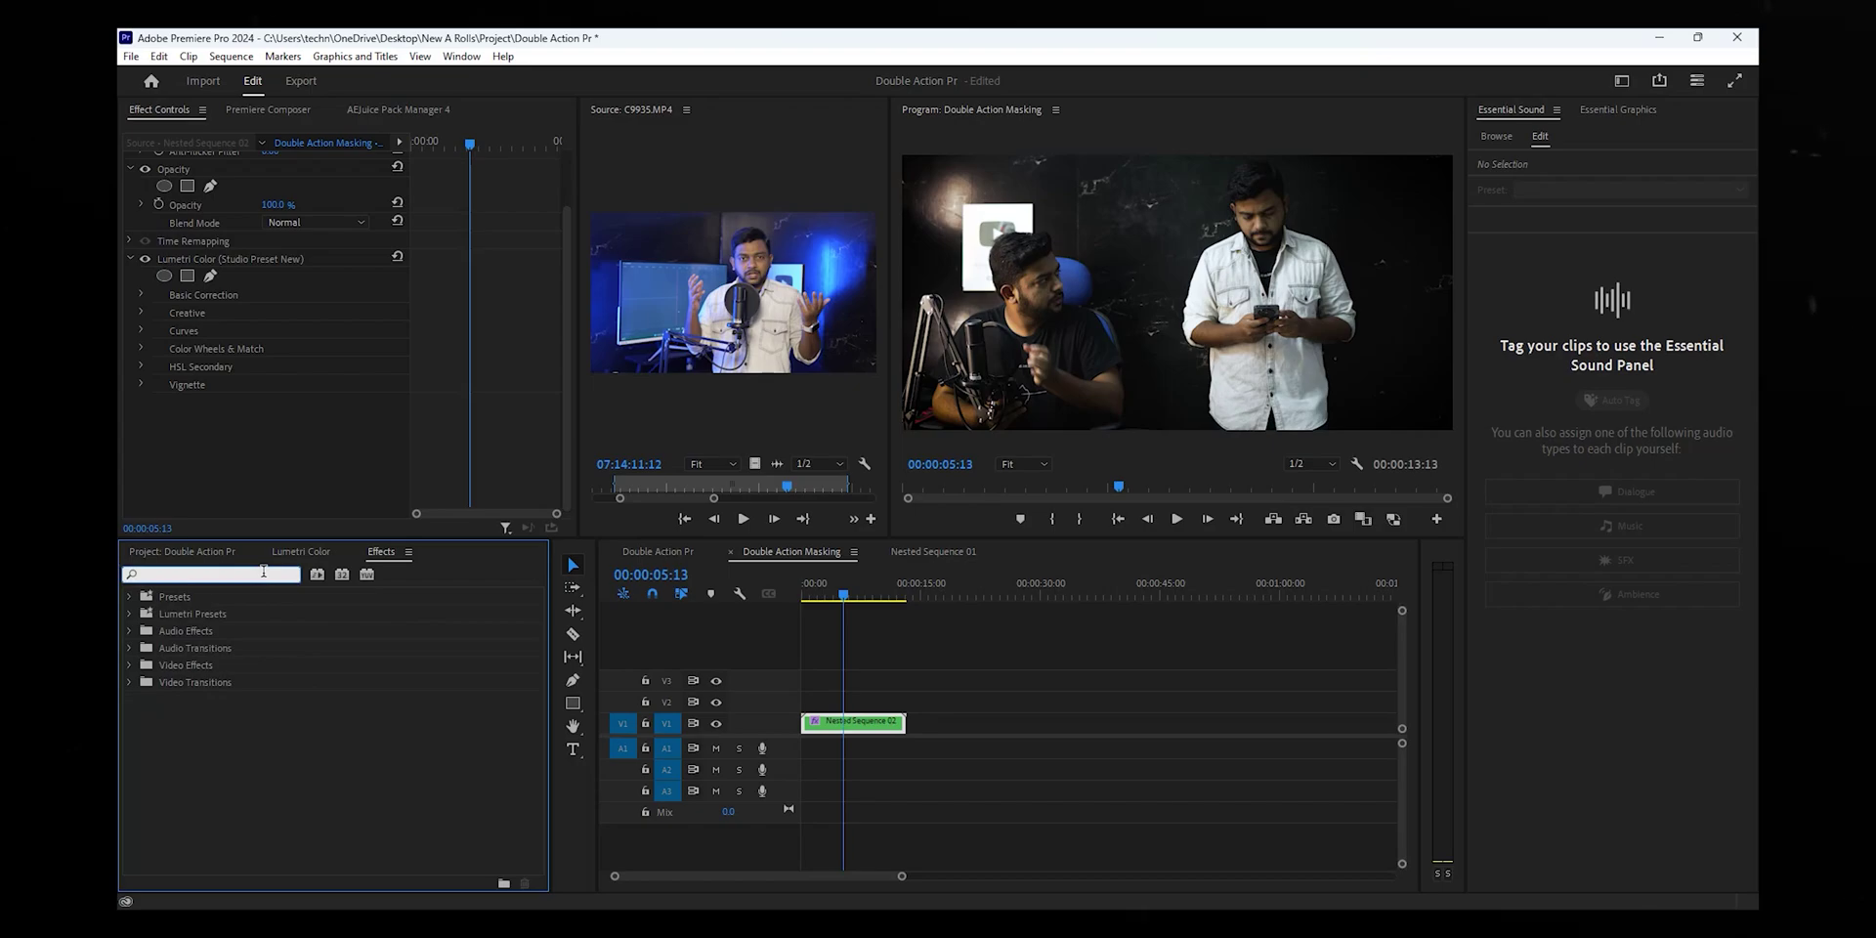
Step: Search the effects for "shake" and apply Screen Shake Preset to the nested clip
text(shake)
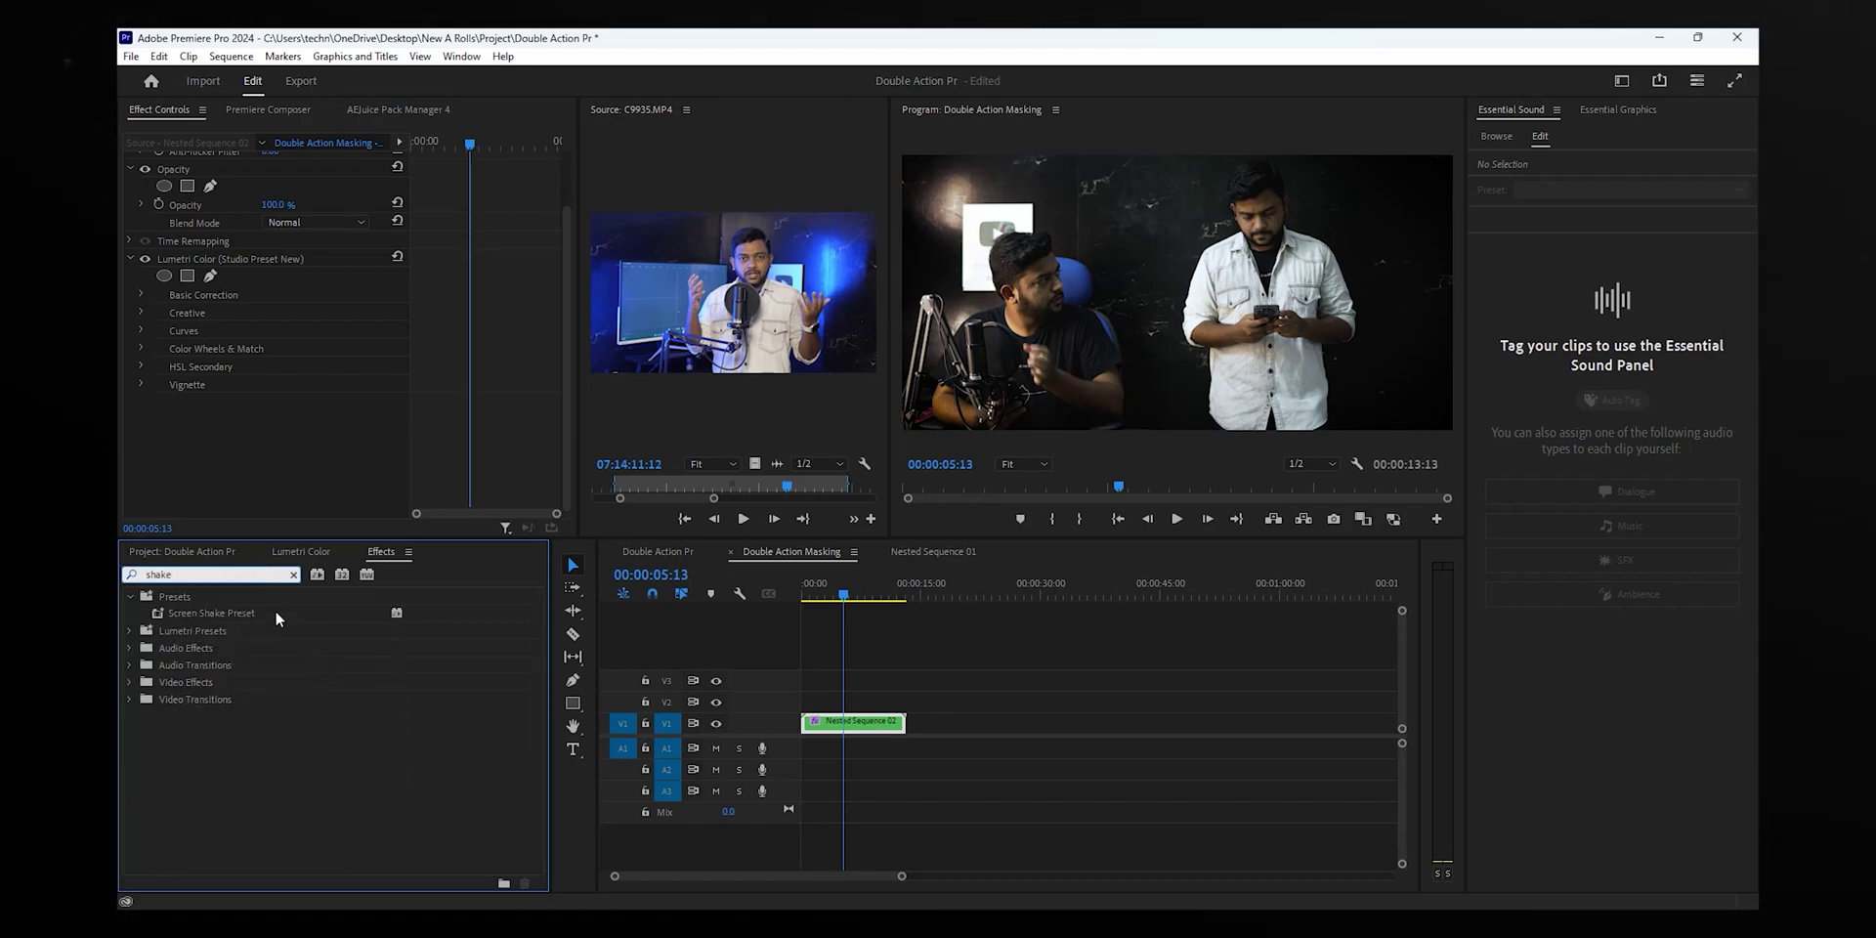
drag(215, 612, 816, 660)
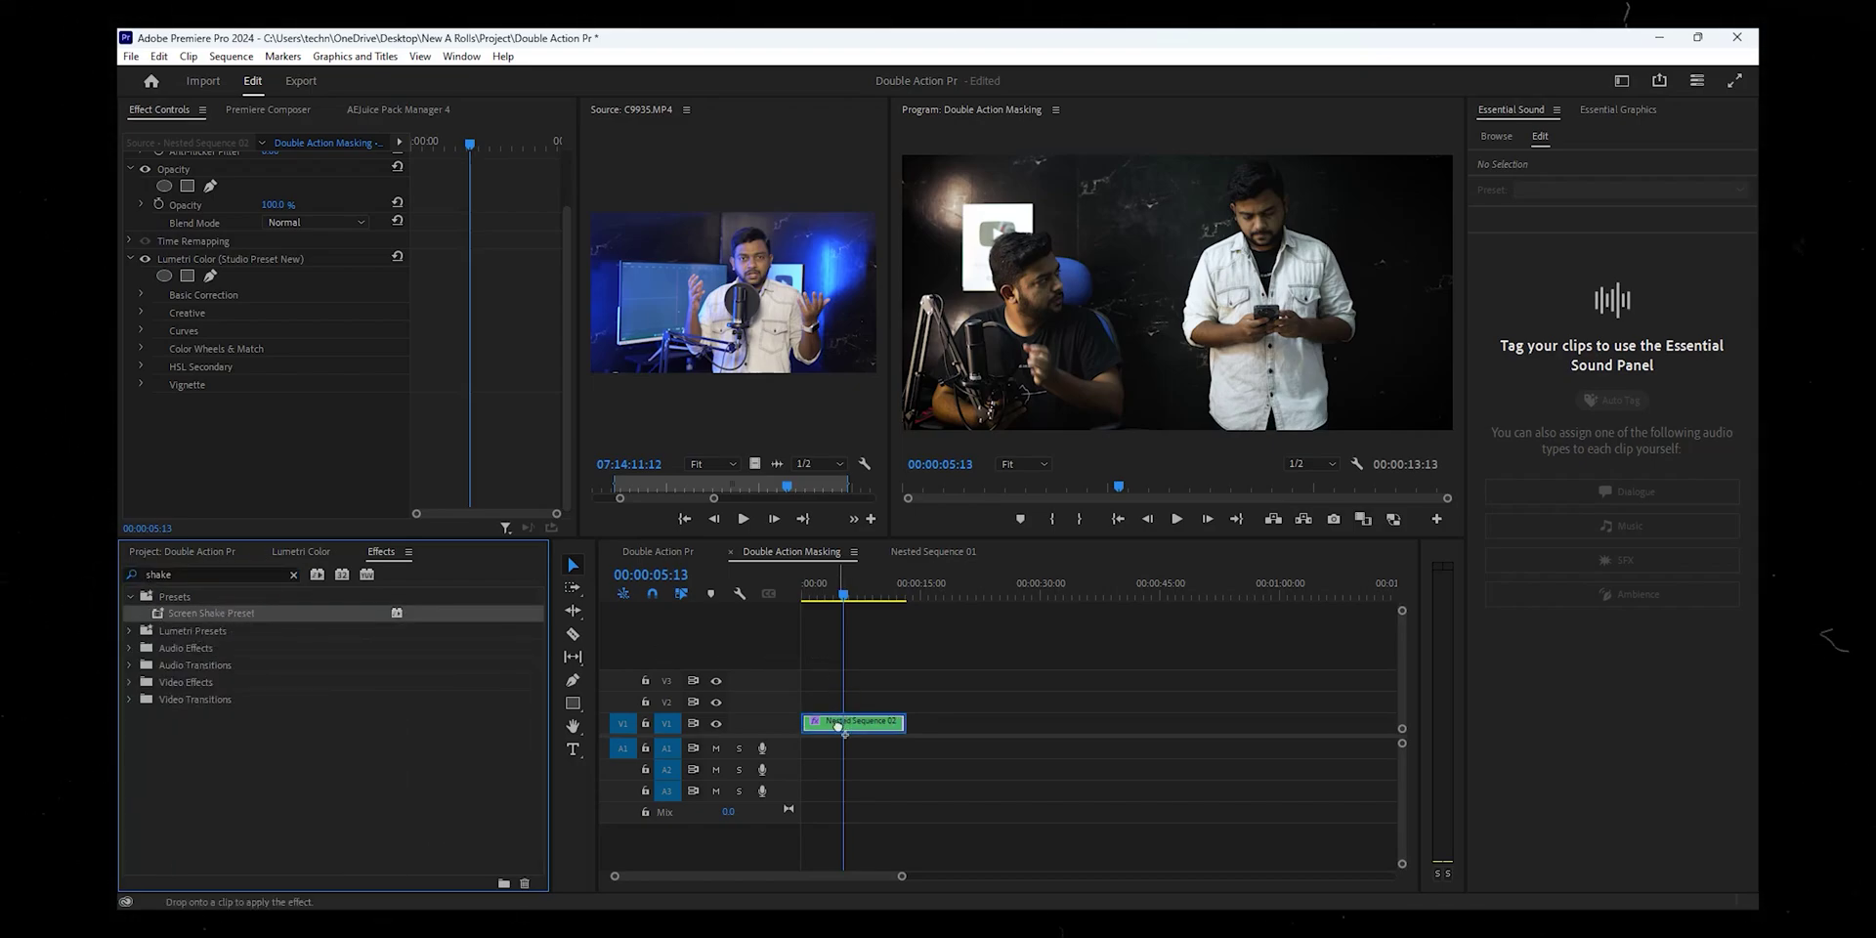
drag(864, 728, 863, 725)
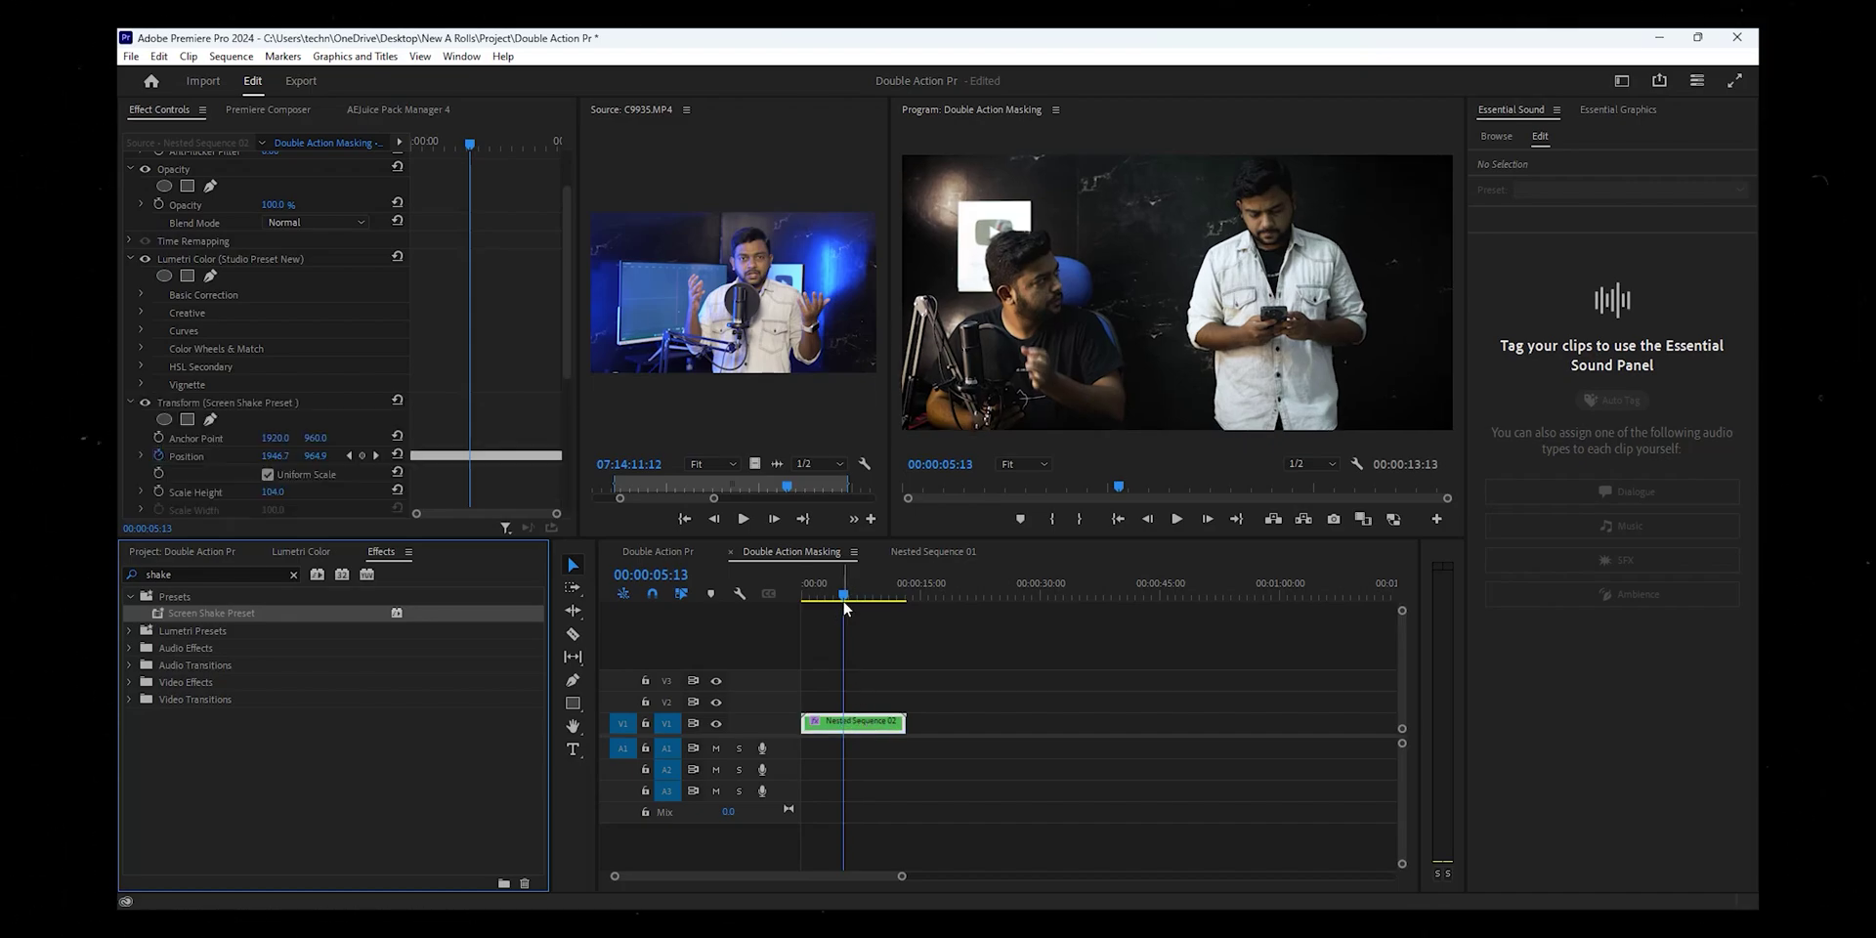
Step: Play the nested clip from the sequence start and scrub back from its end to review the shake effect
drag(846, 607, 793, 614)
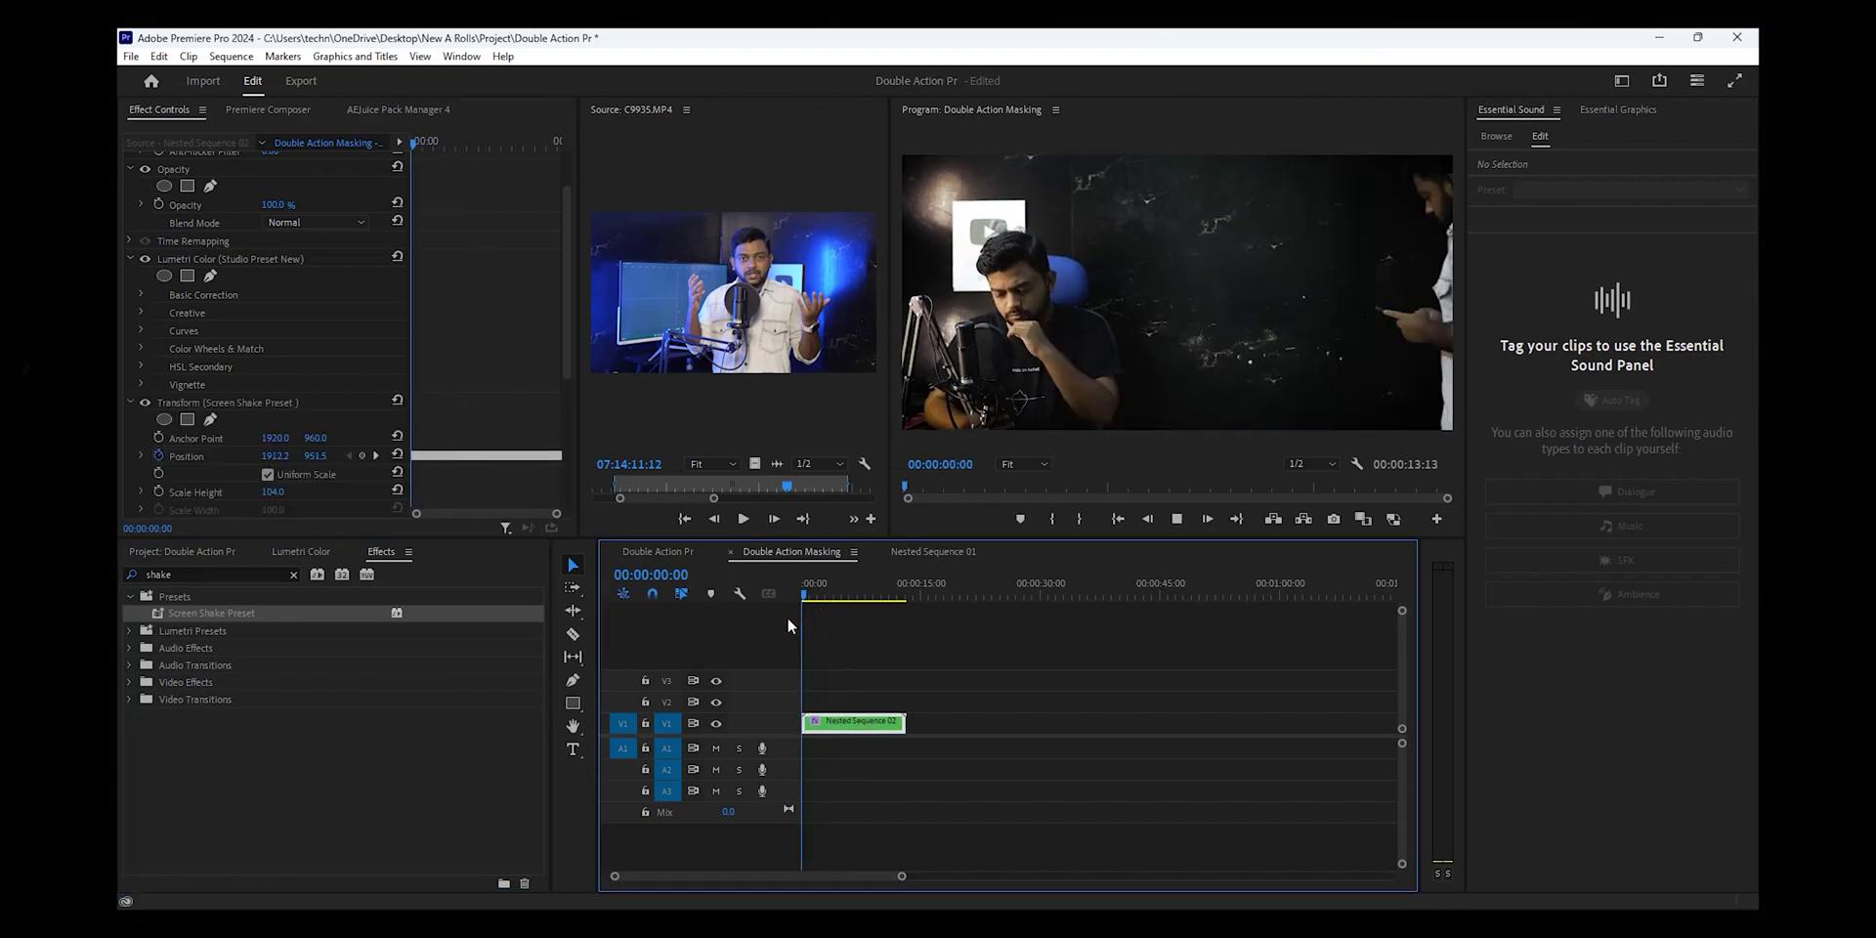
key(space)
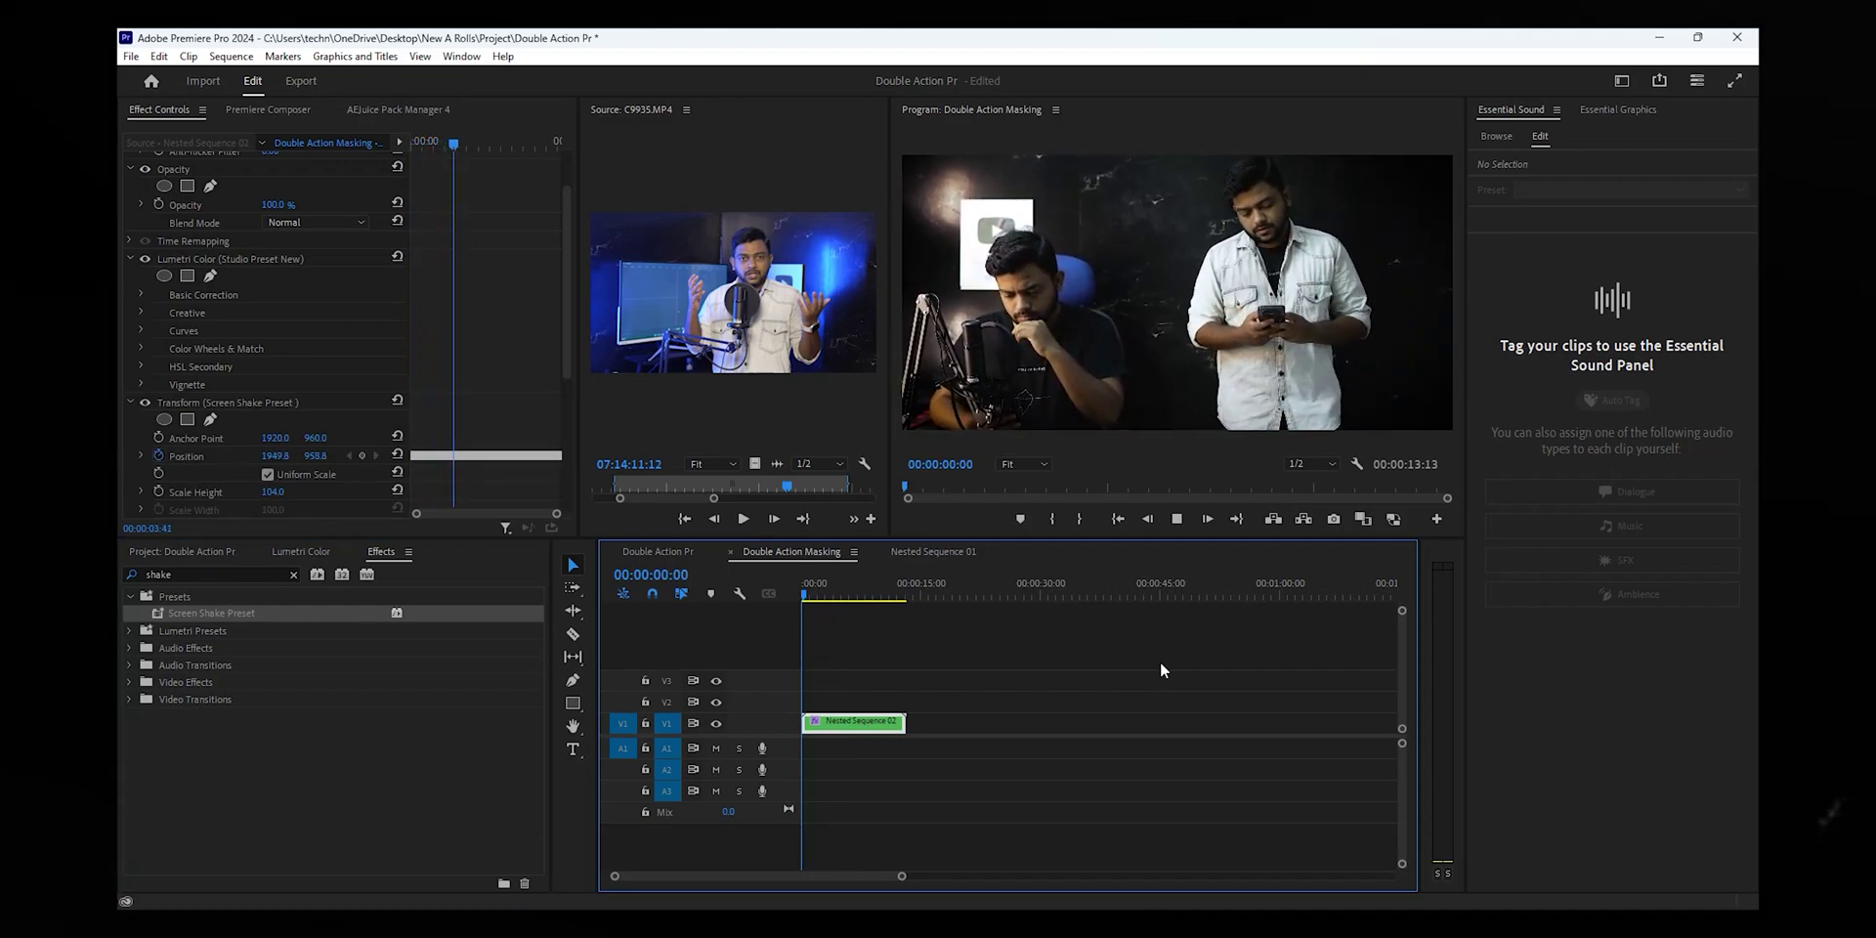
key(End)
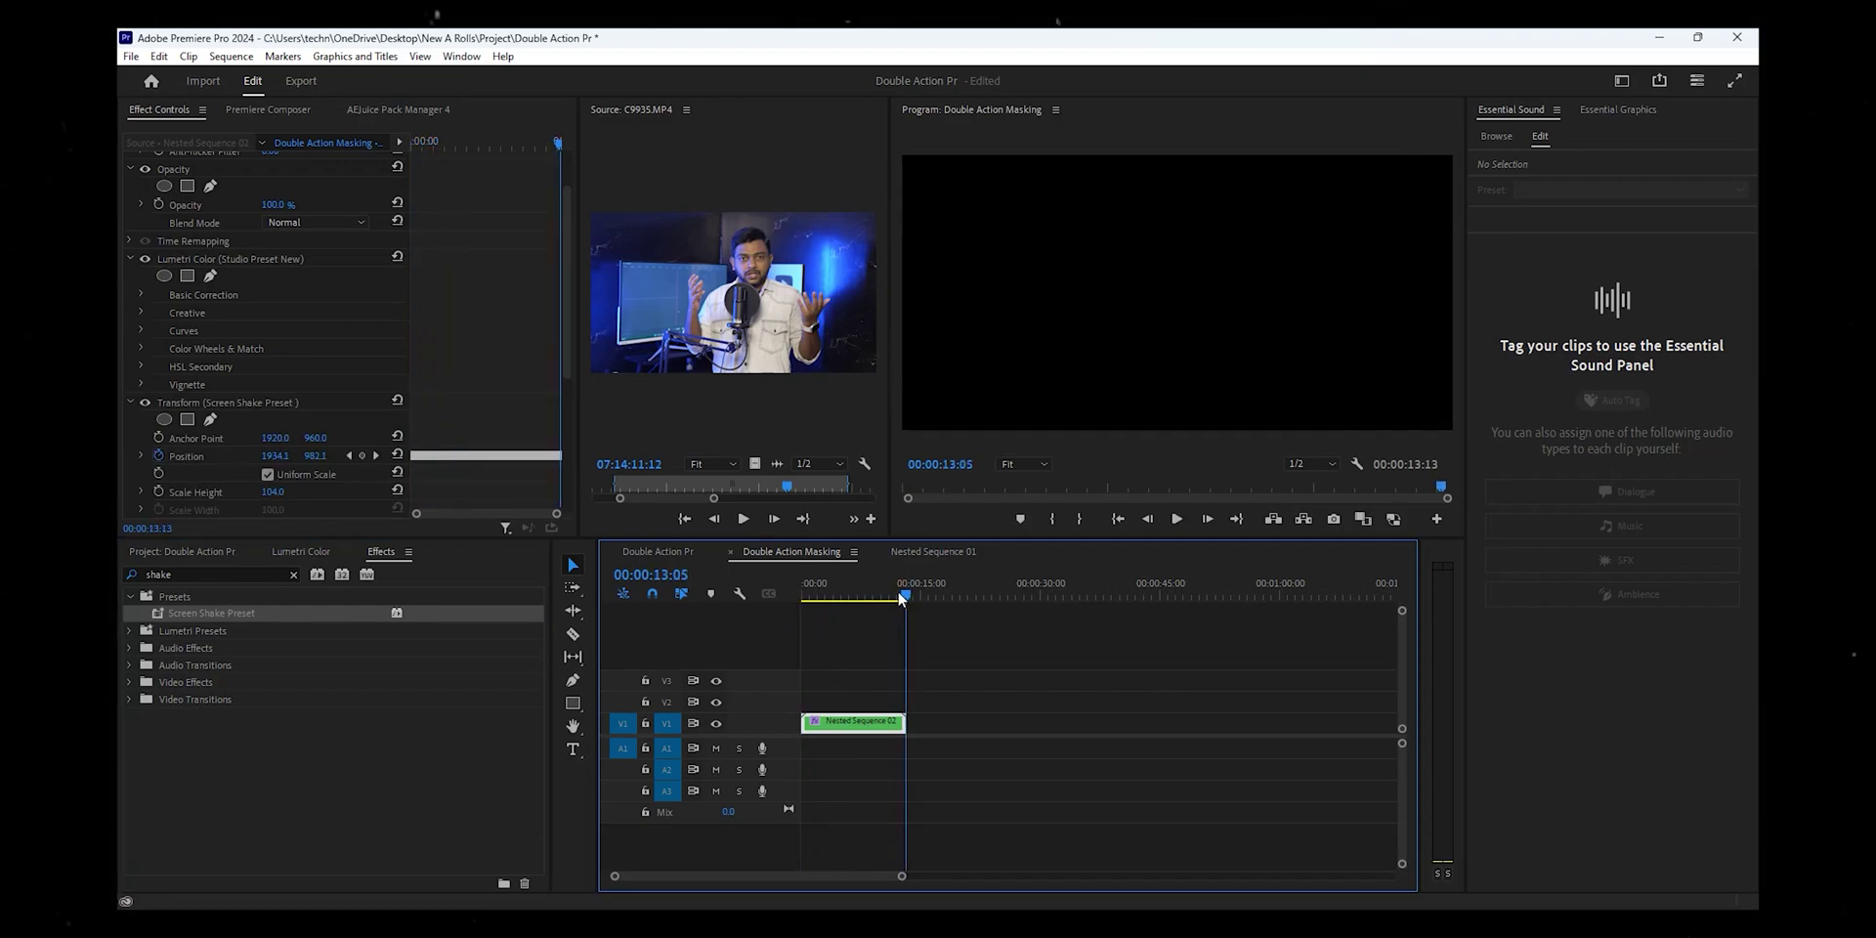
drag(898, 590, 867, 613)
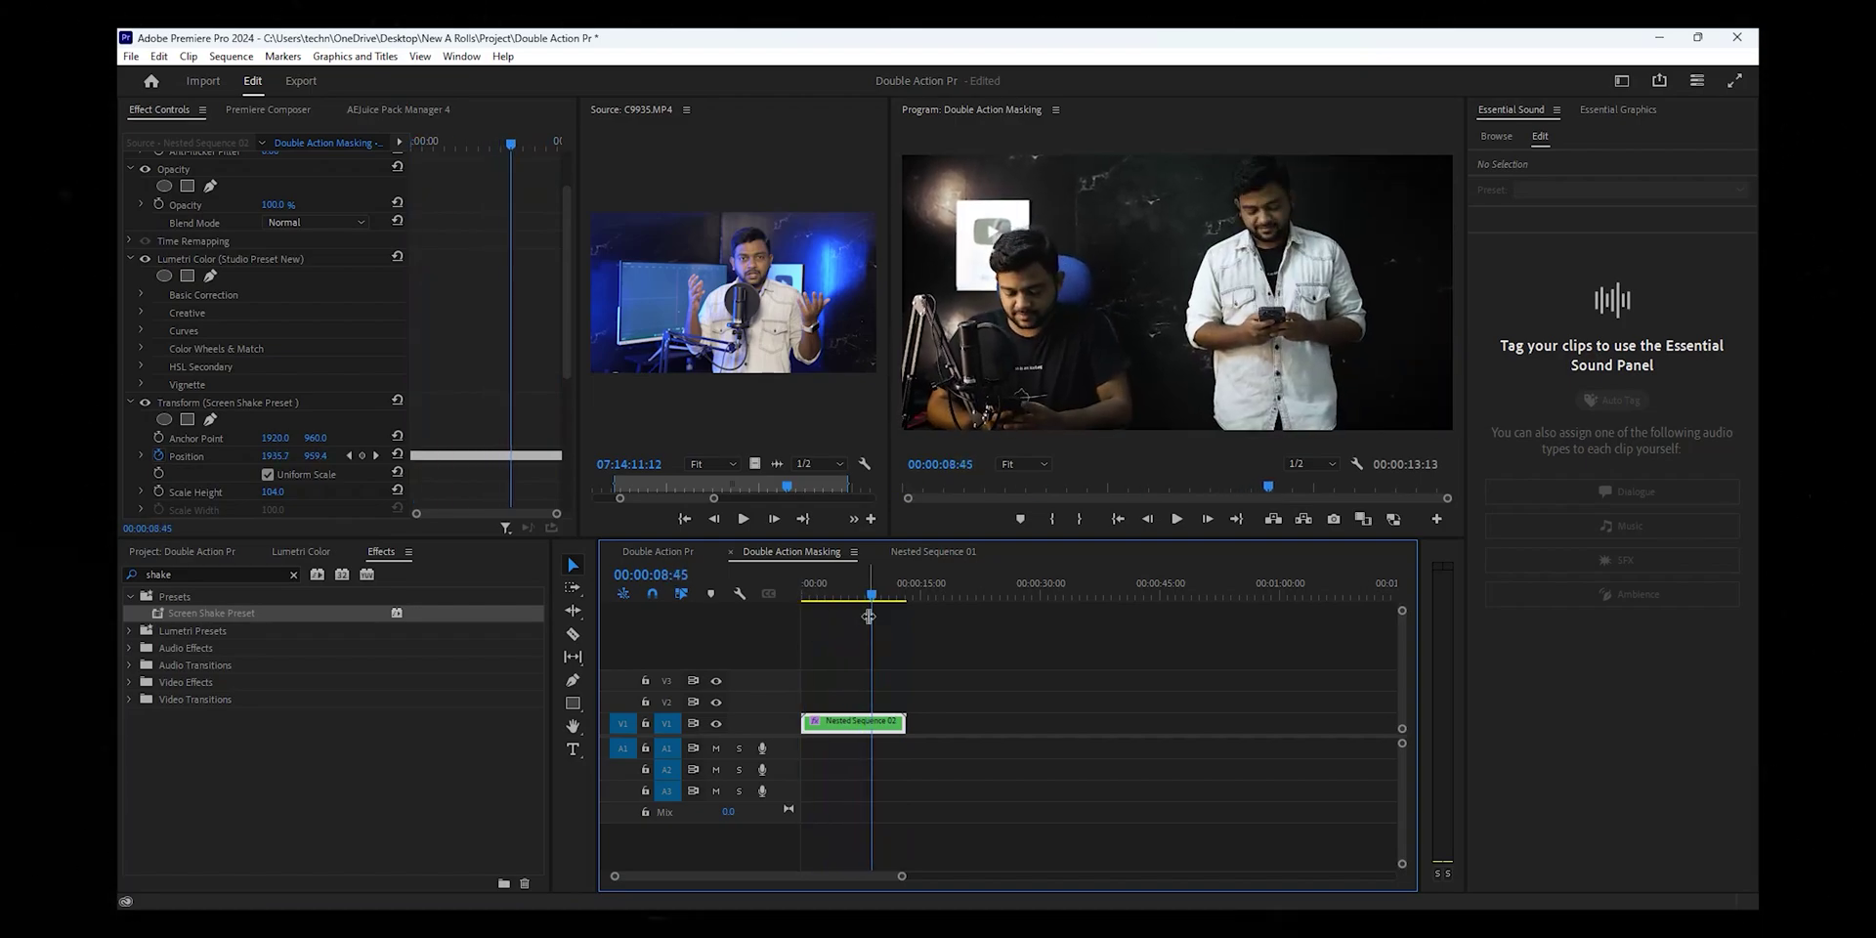